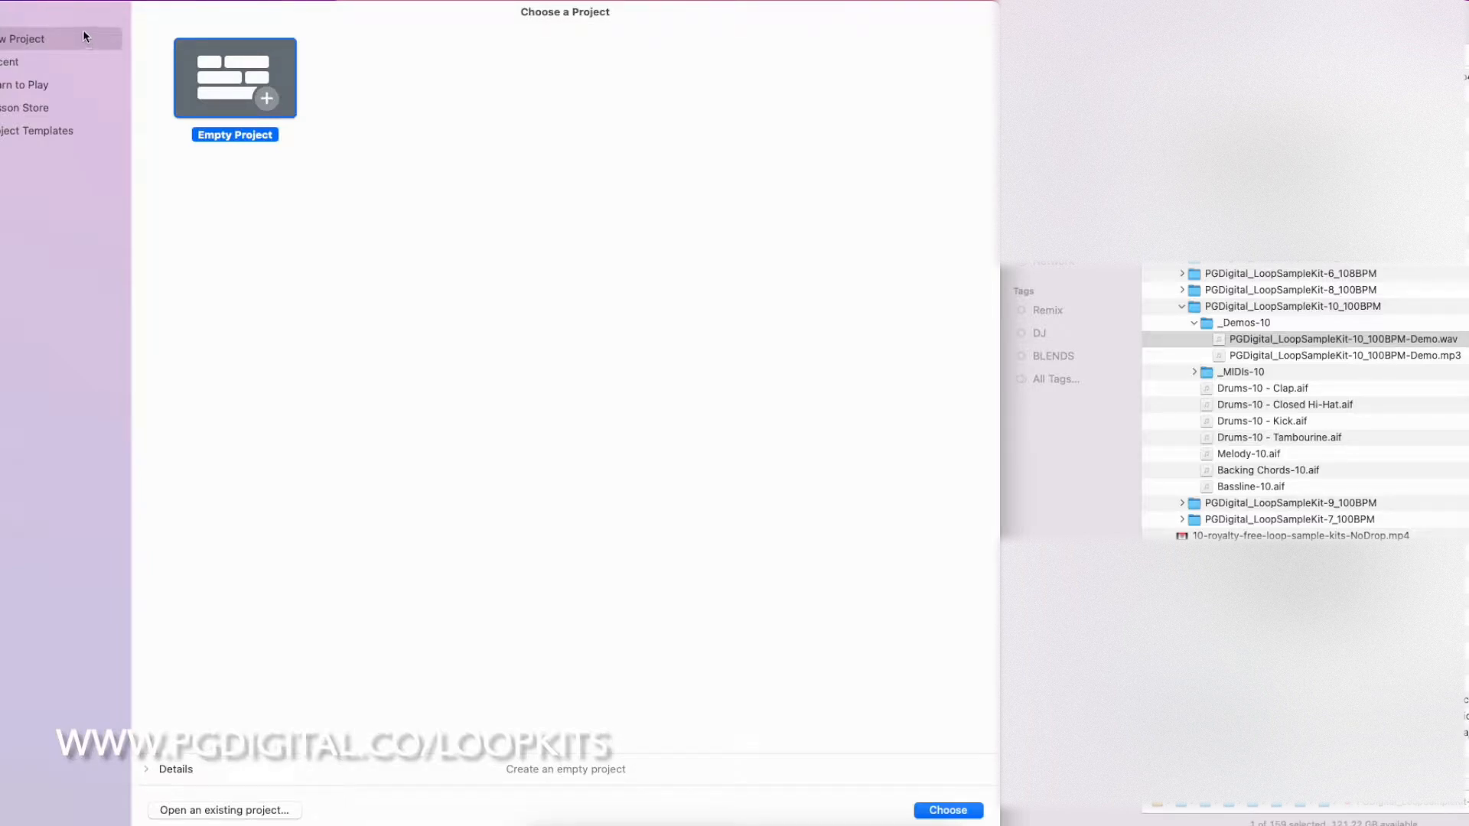
Step: Quit GarageBand and launch it again from the installed applications
left_click(65, 6)
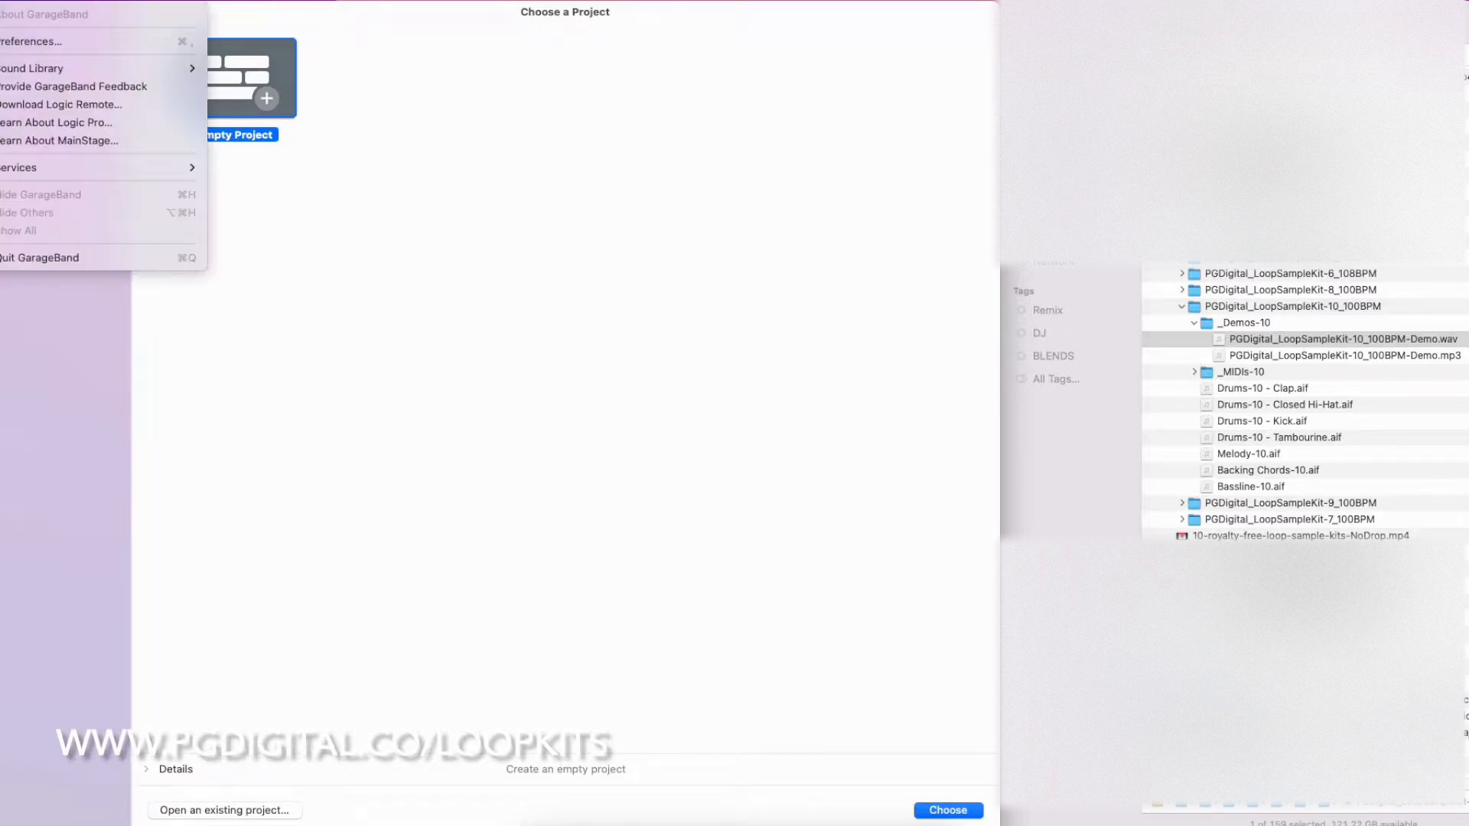
left_click(75, 257)
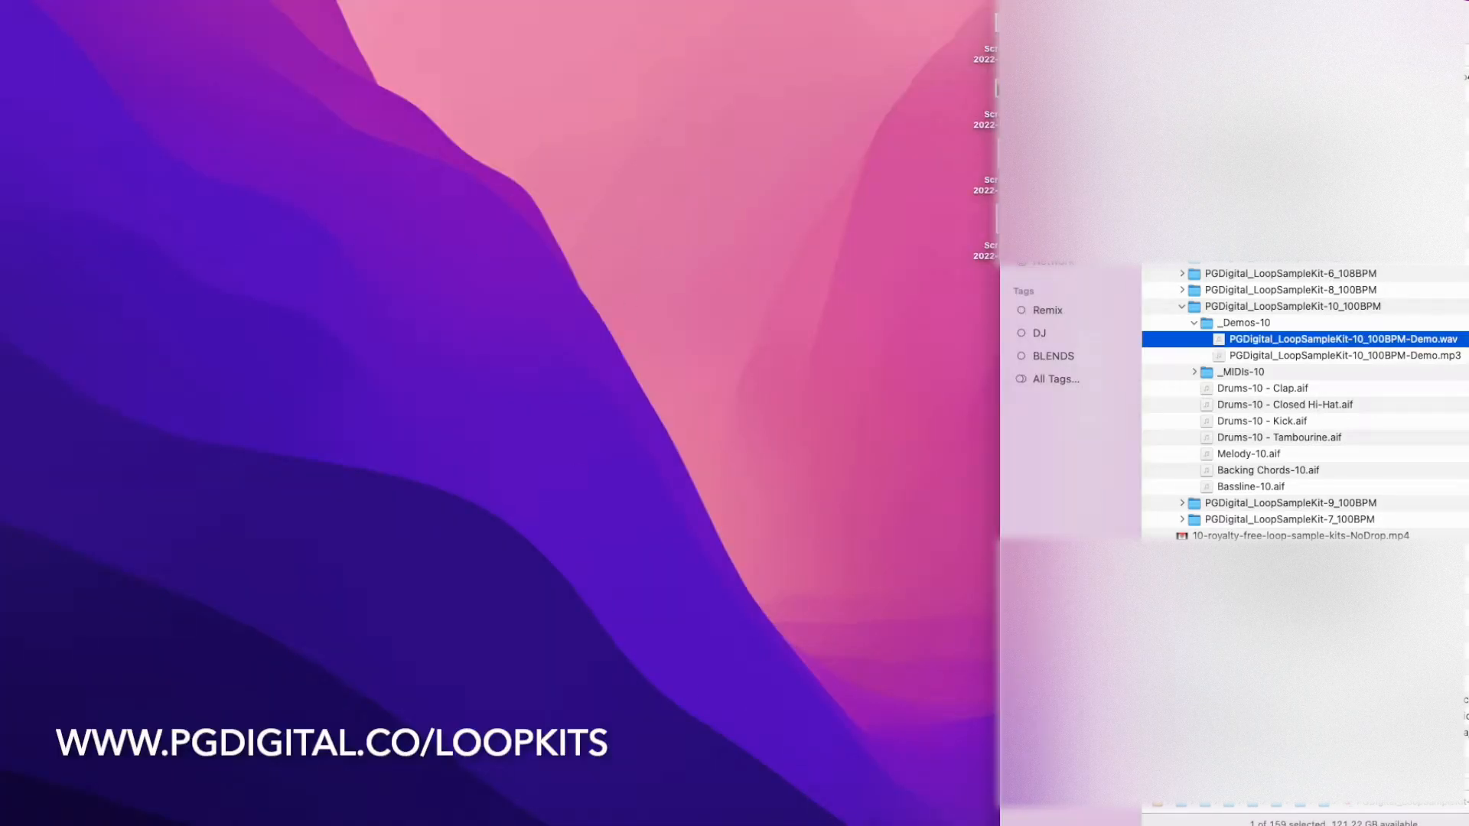
left_click(567, 820)
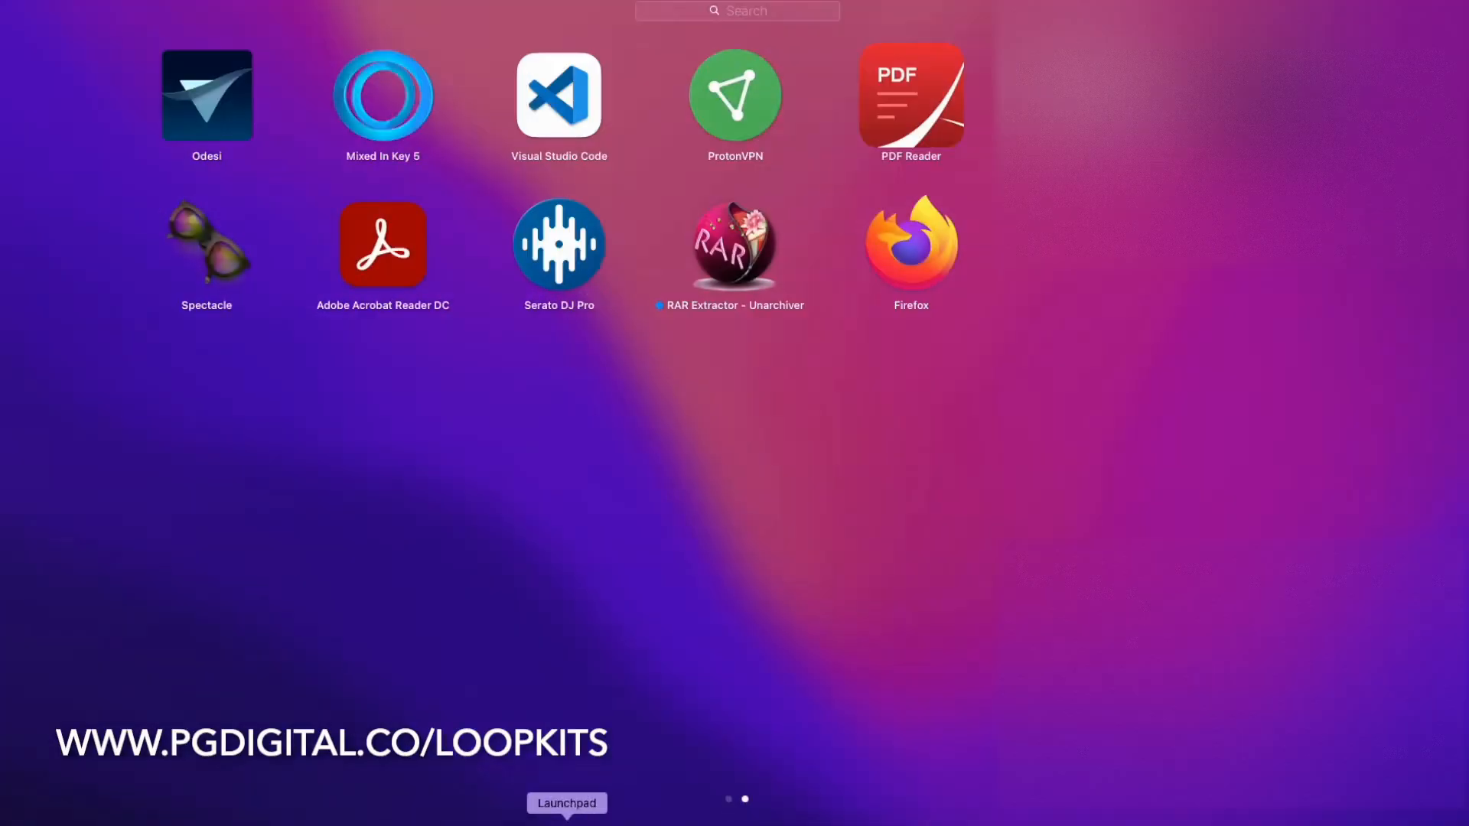
scroll(597, 525, "left", 3)
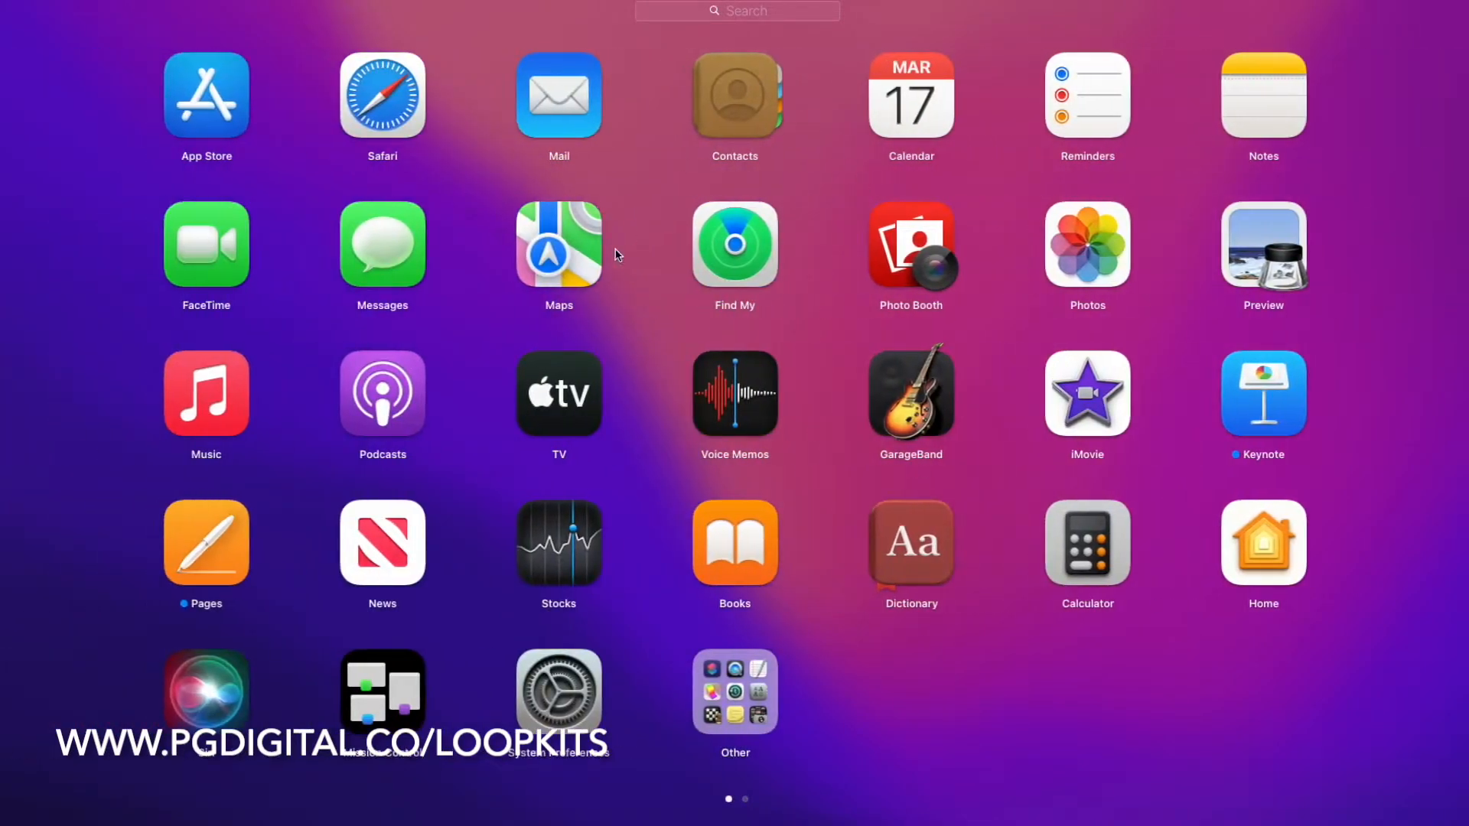
left_click(903, 410)
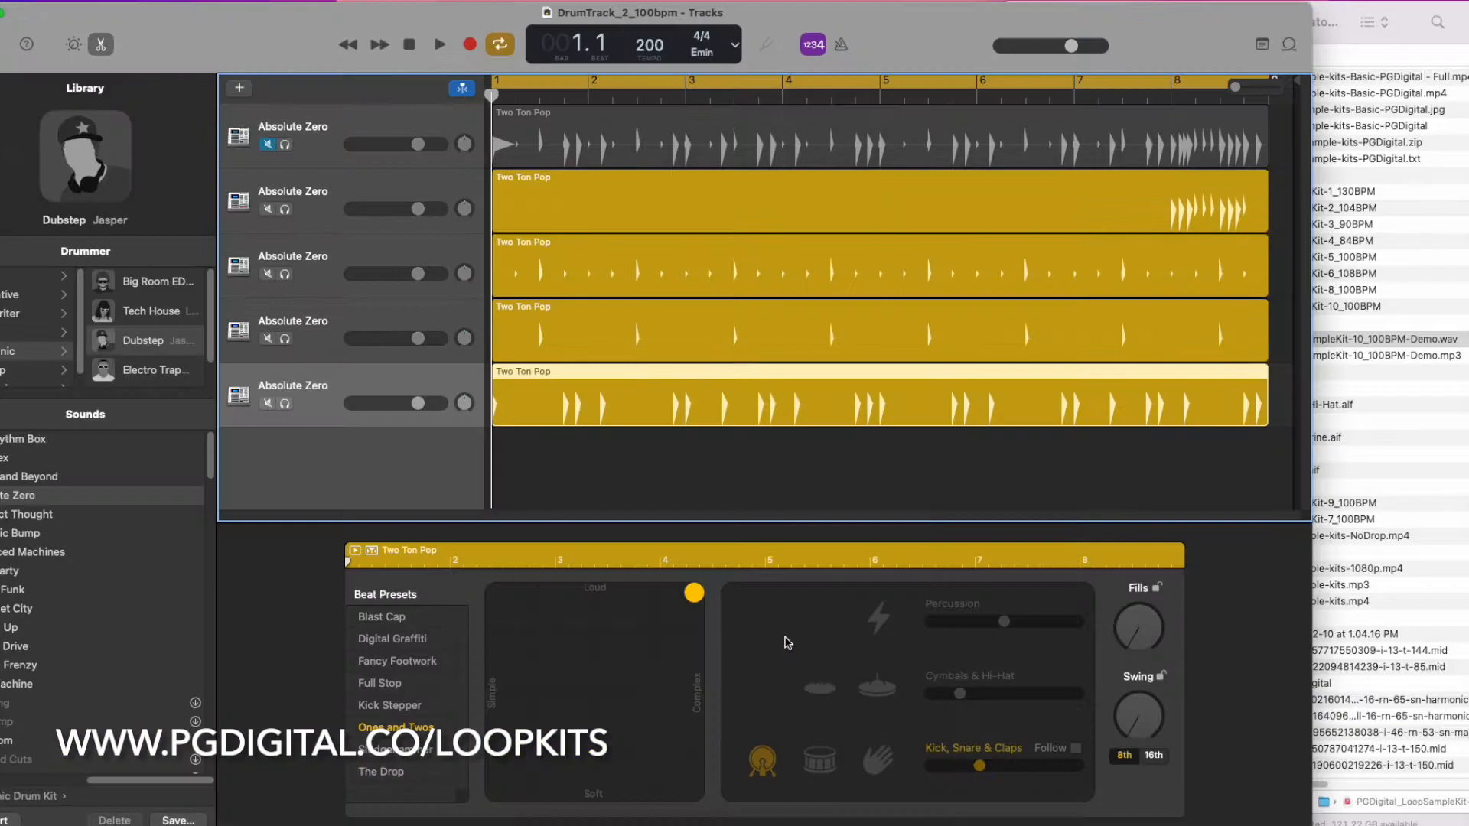
Step: Create a new empty project with one audio track for microphone or line input and audio files
left_click(94, 2)
left_click(104, 14)
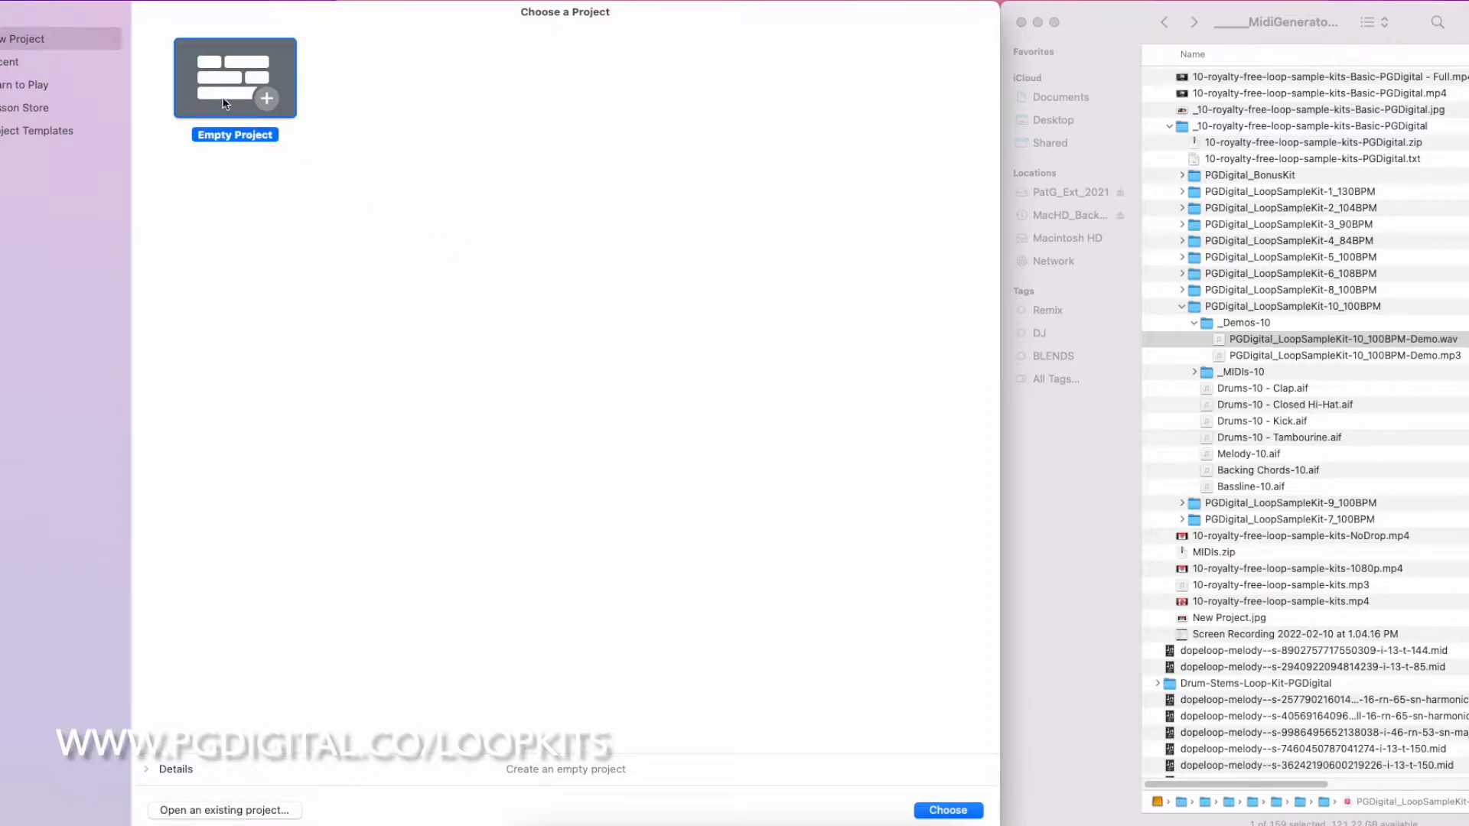
double_click(224, 102)
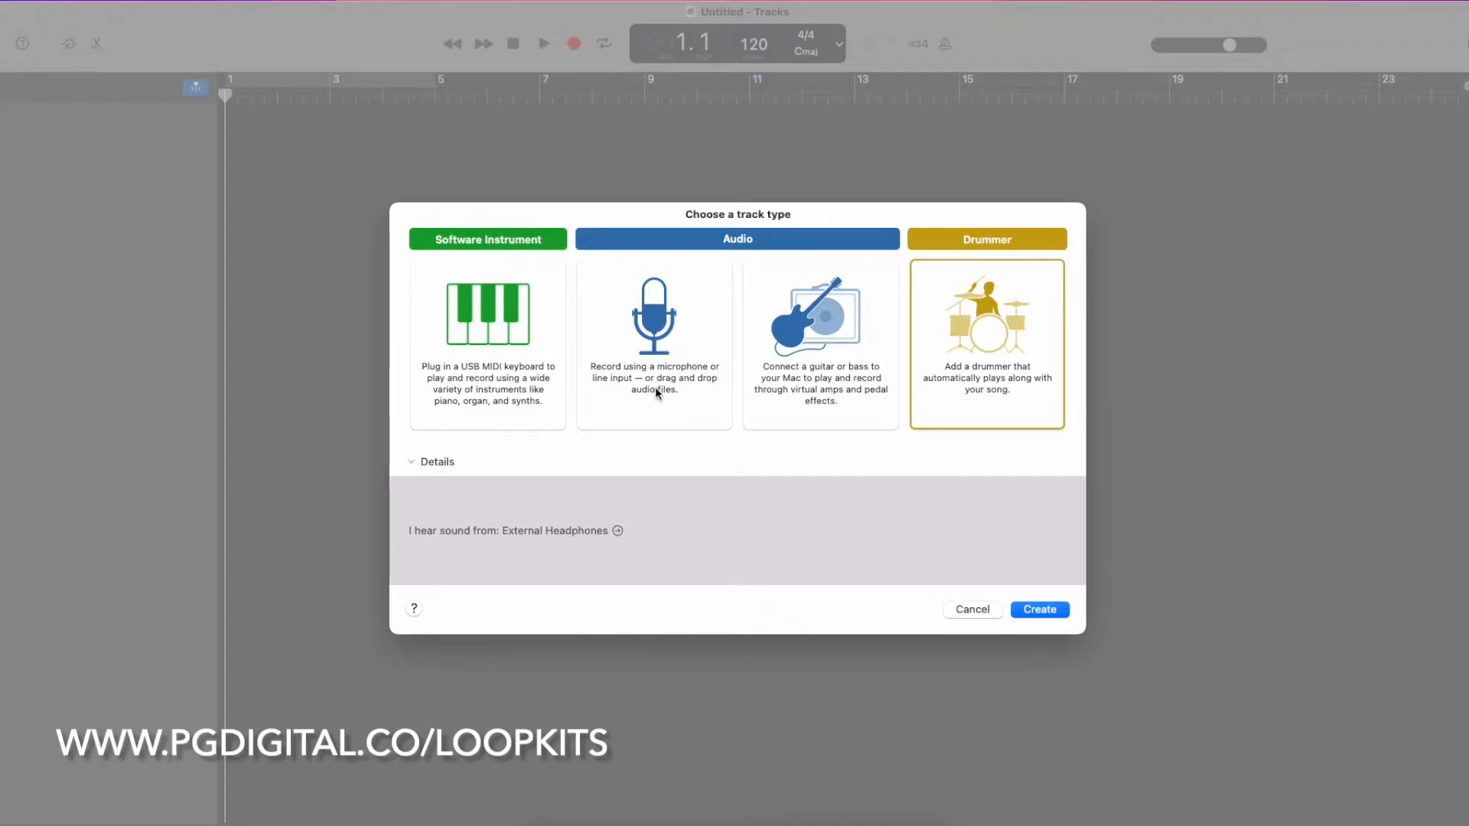
left_click(664, 321)
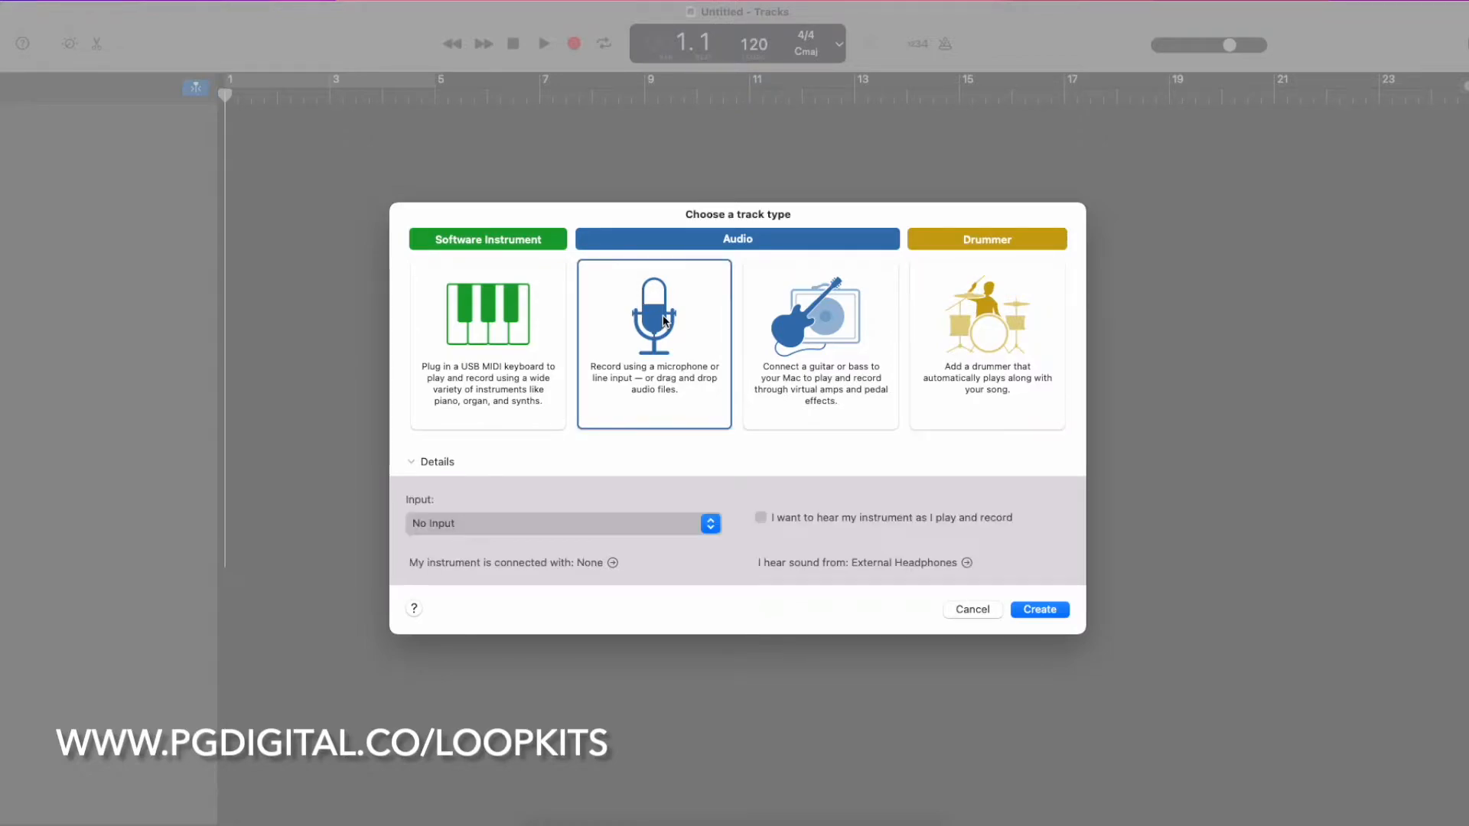
key("Return")
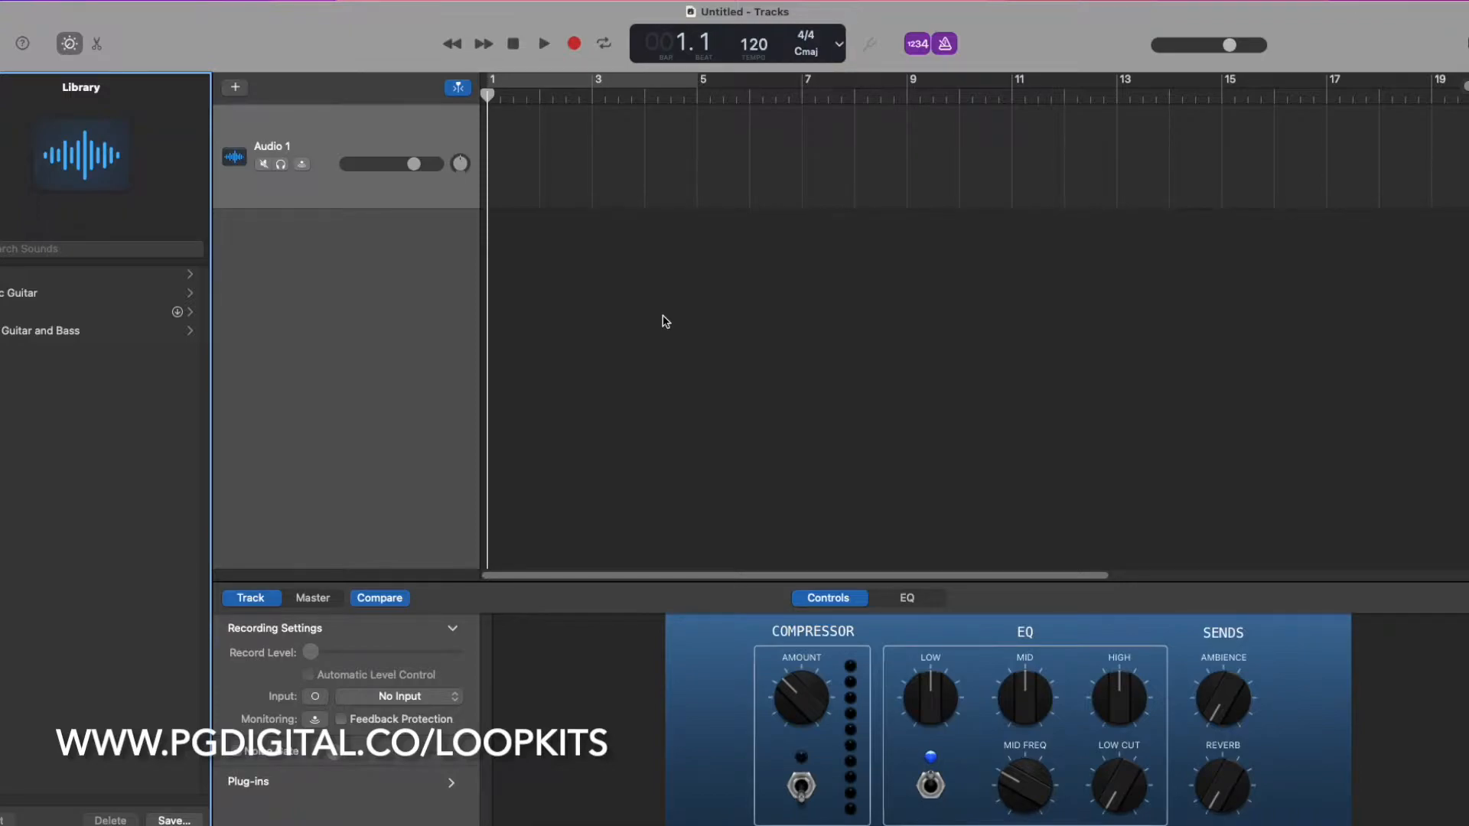
Step: Add two more audio tracks of the microphone or line input type below the first one
left_click(356, 141)
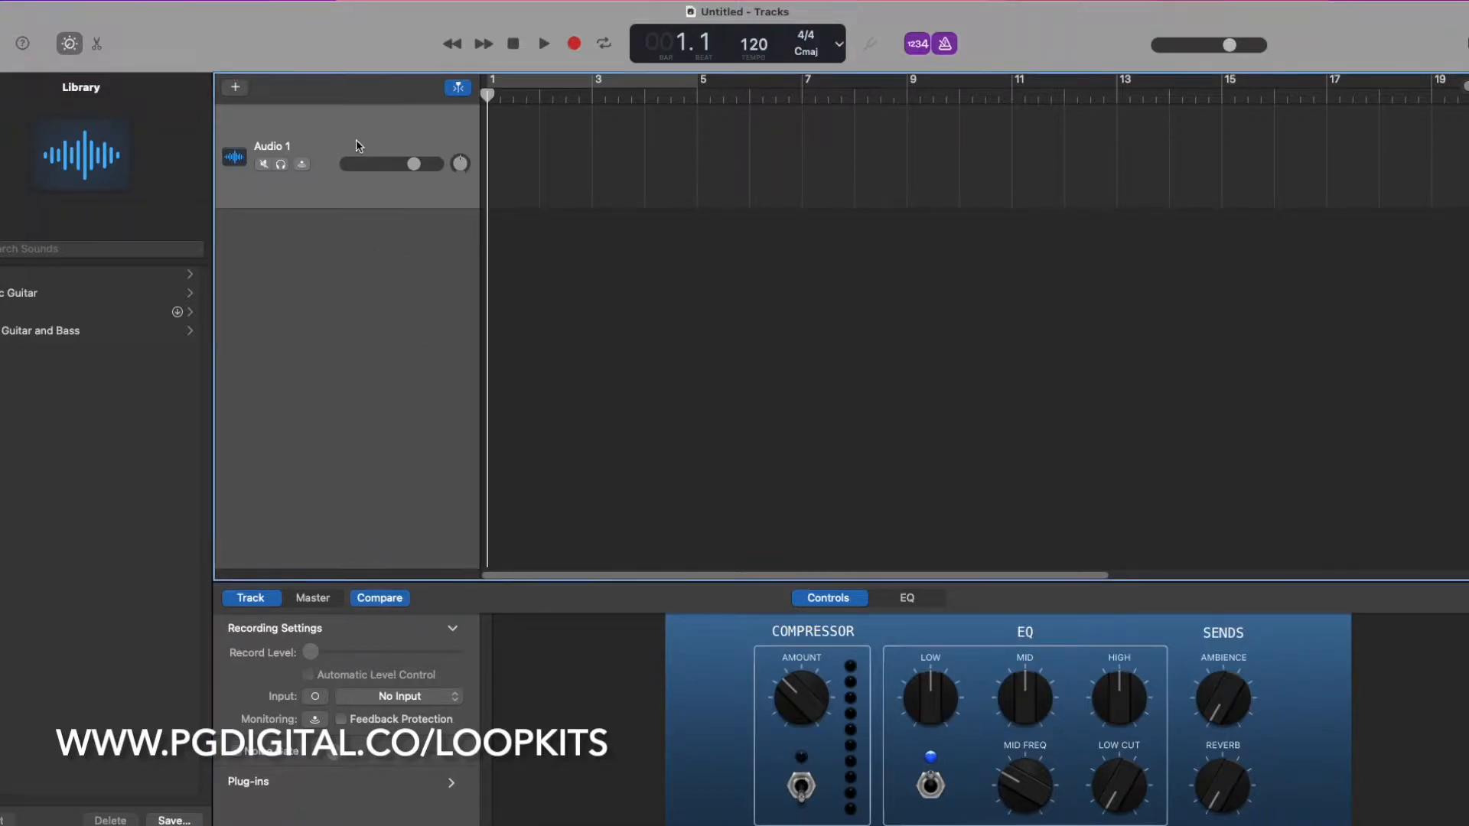
left_click(234, 87)
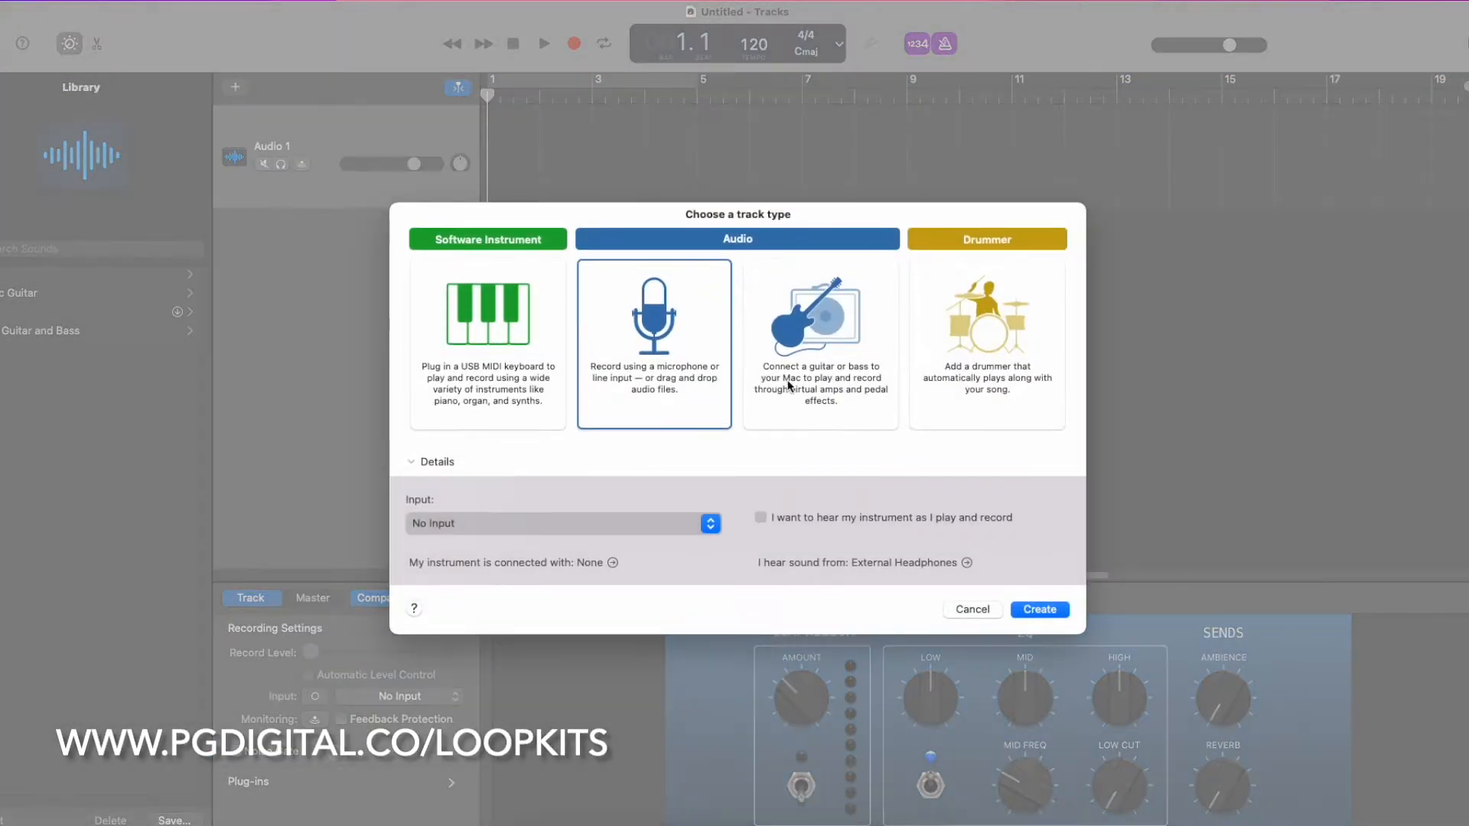
key("Return")
left_click(235, 87)
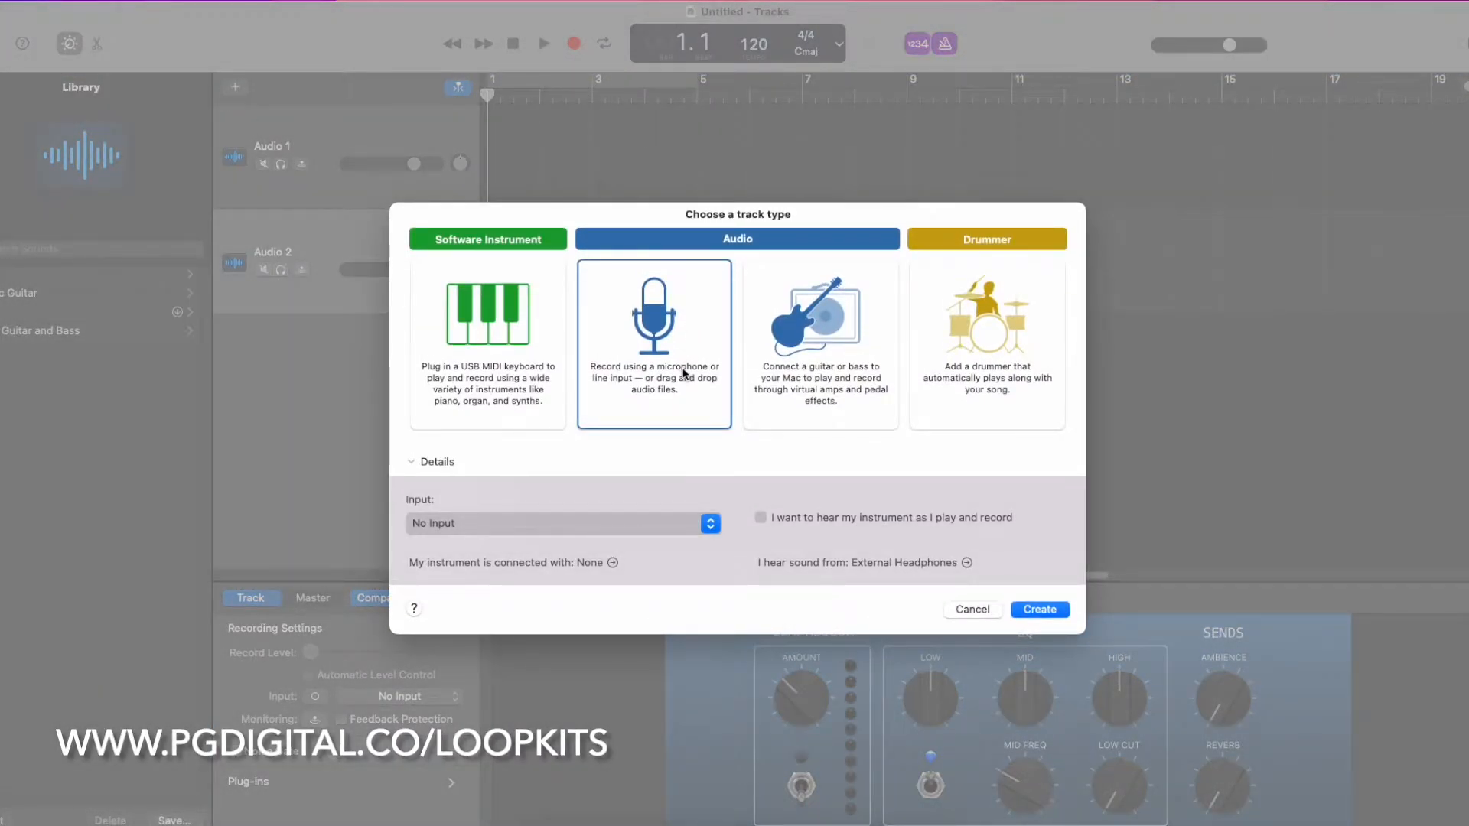
key("Return")
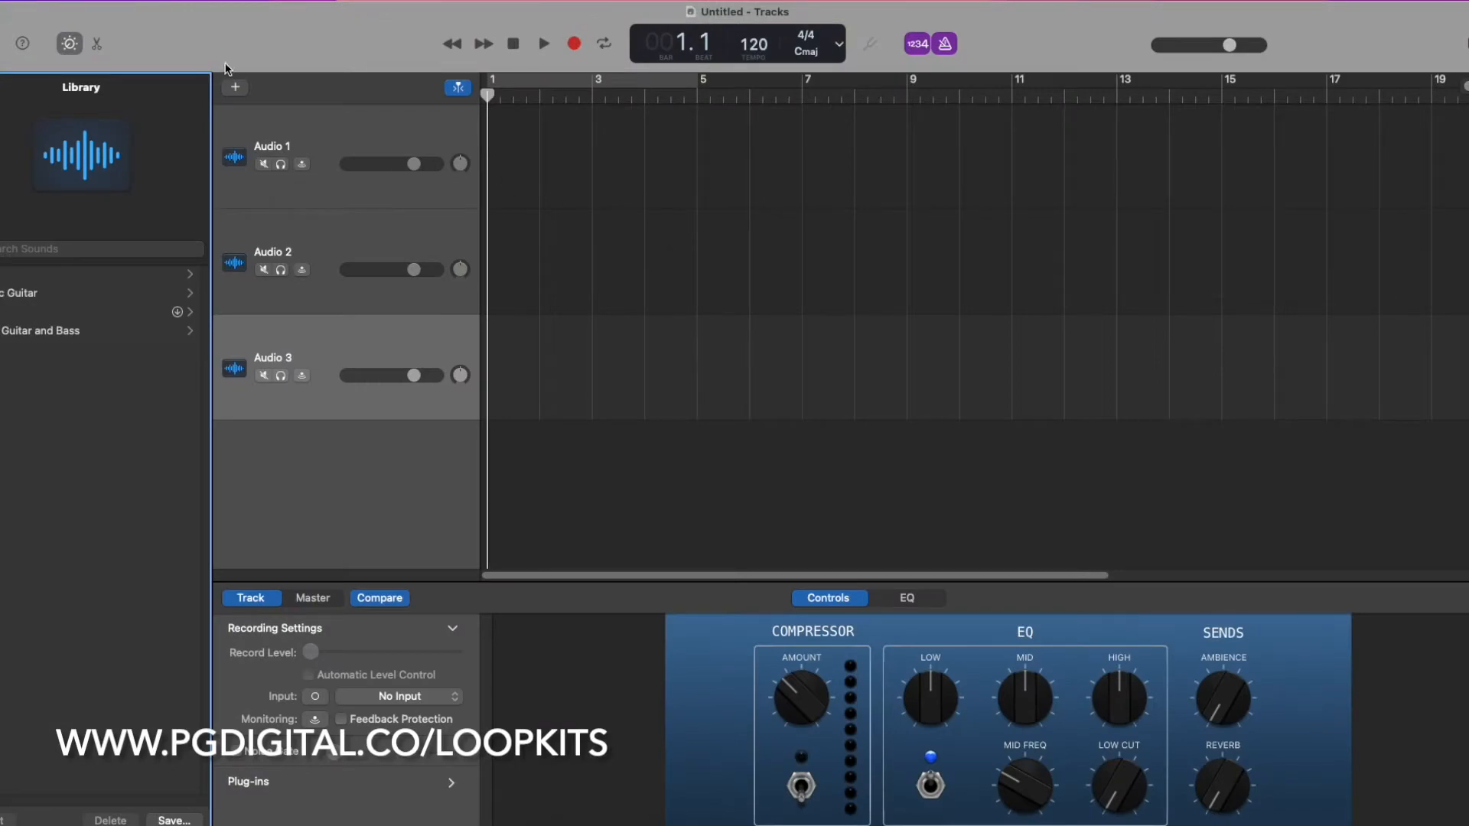
Step: Delete the two extra audio tracks, keeping only Audio 1
left_click(341, 232)
left_click(357, 335)
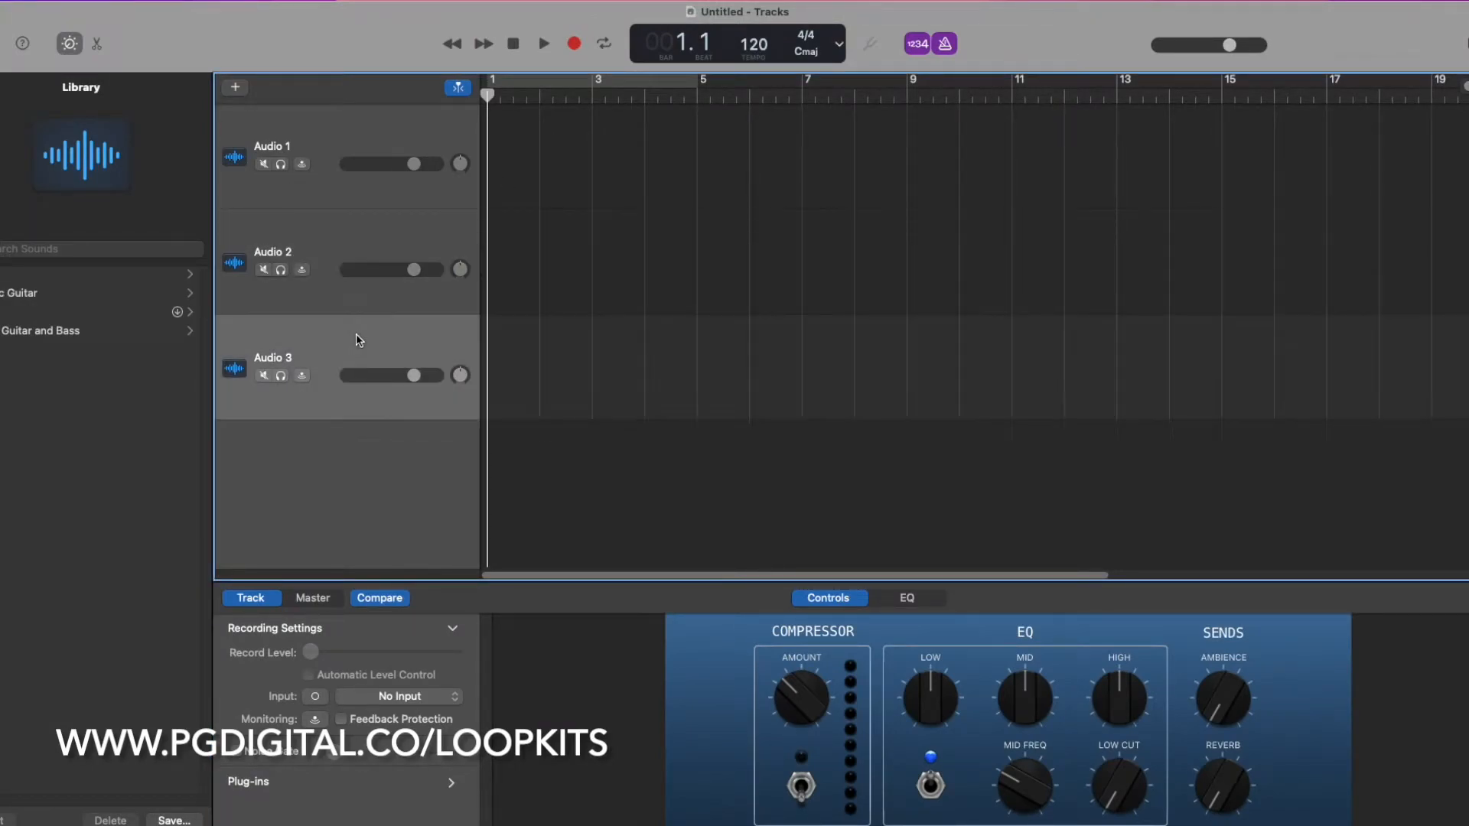
key("super+BackSpace")
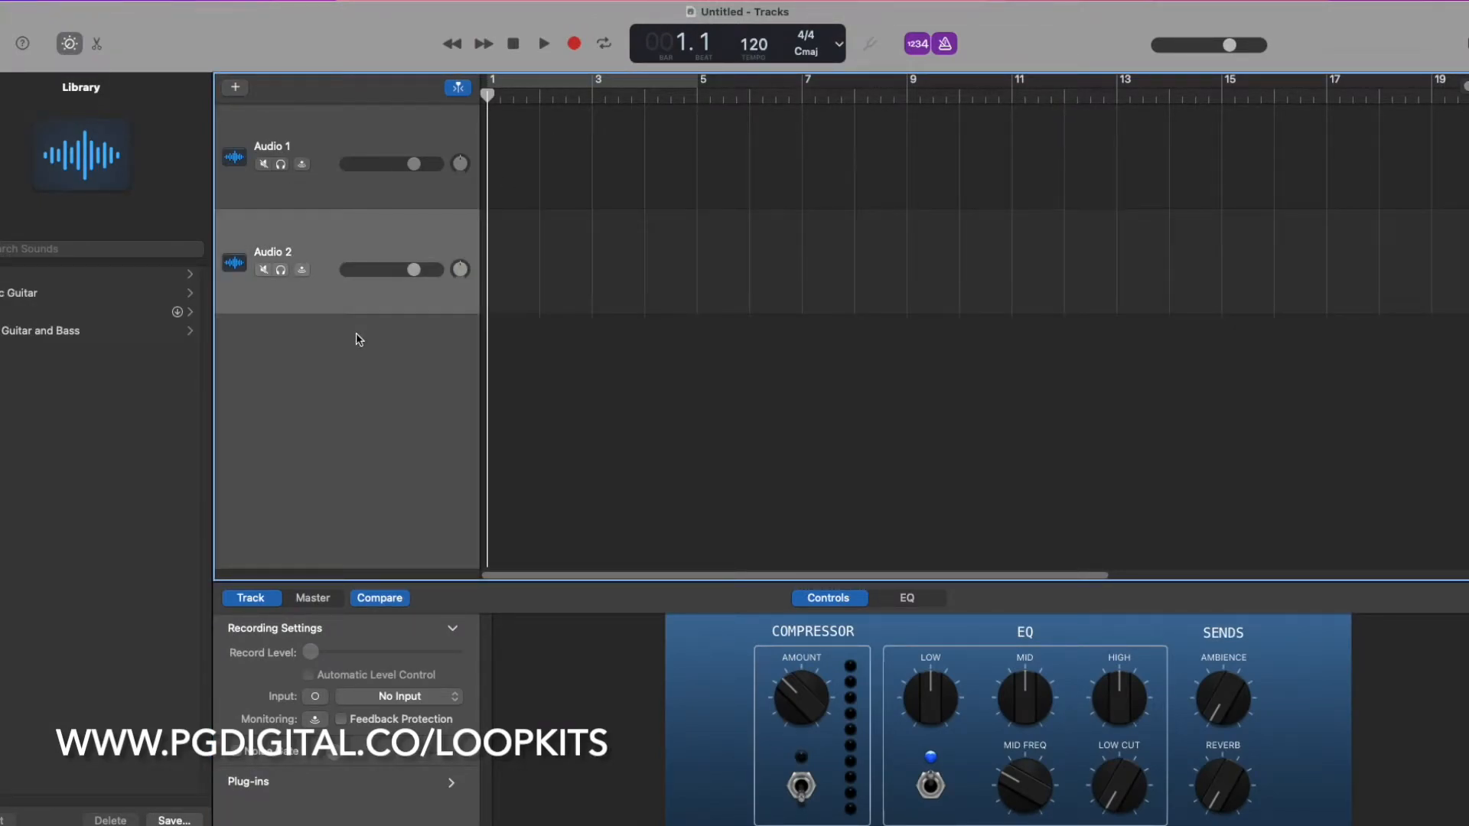
key("super+BackSpace")
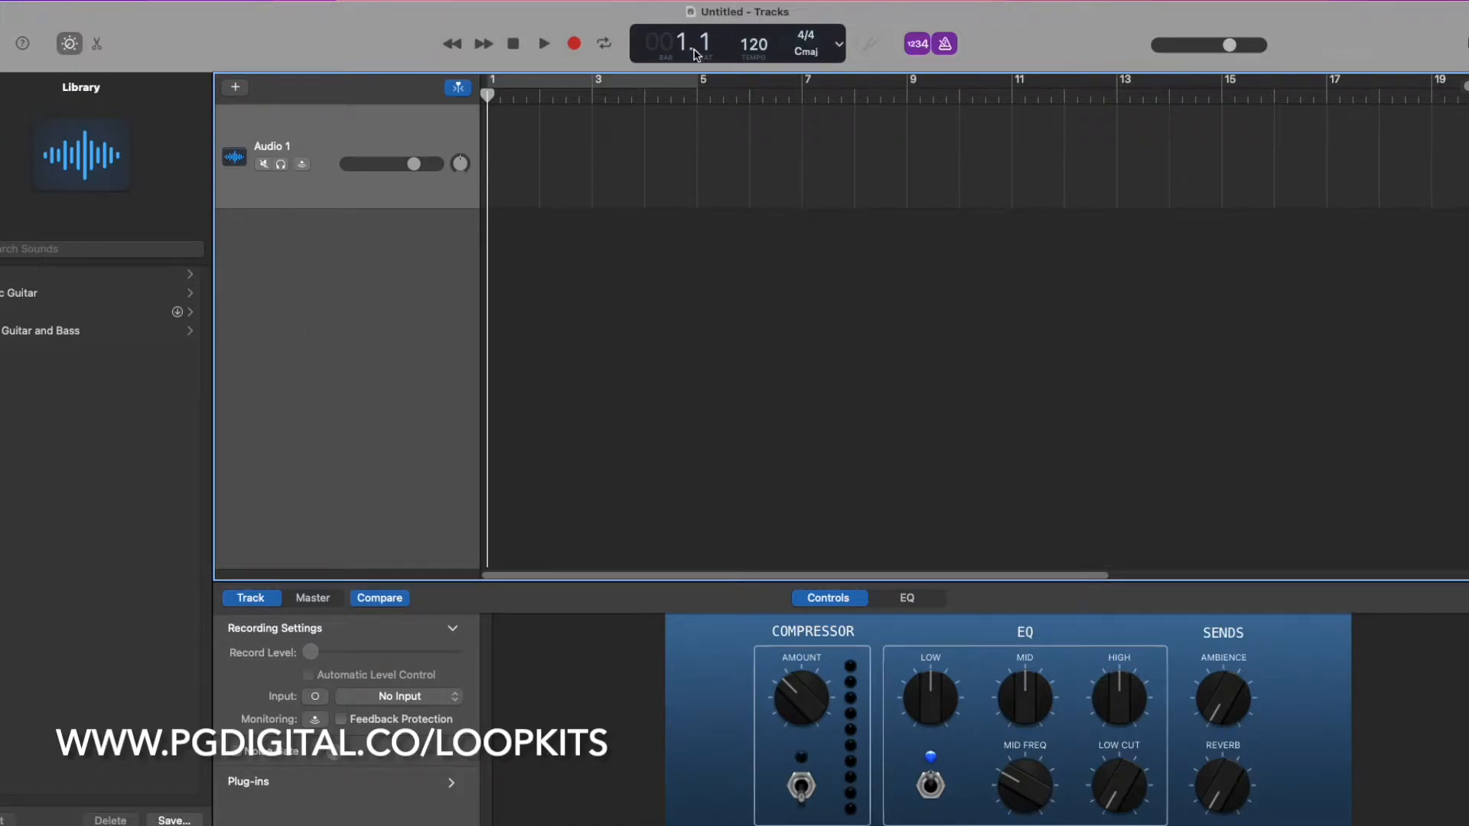
Step: Switch the playhead display to Time and then to Beats, and play the project briefly in Beats mode
left_click(840, 44)
left_click(855, 101)
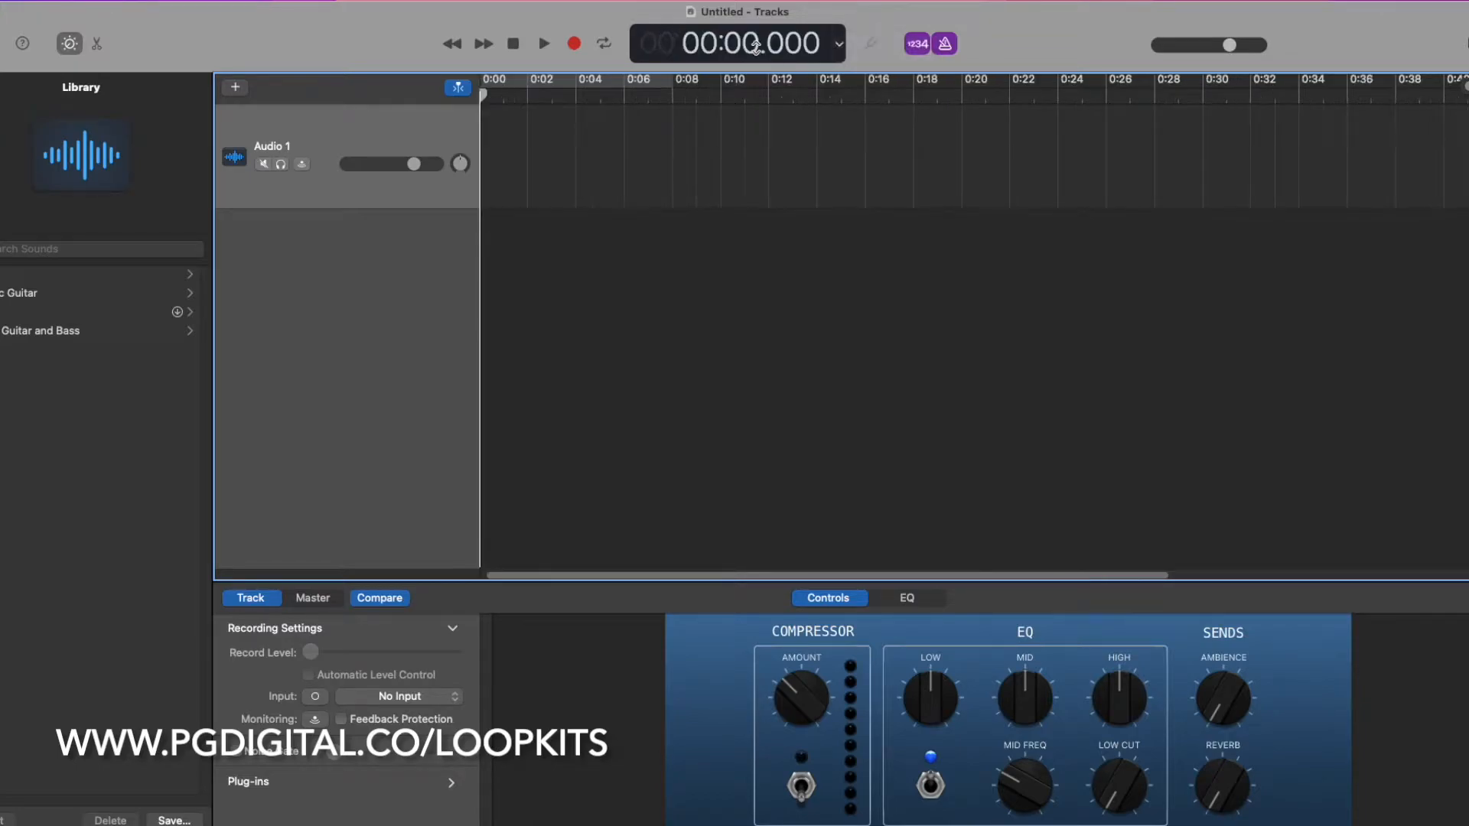
left_click(840, 47)
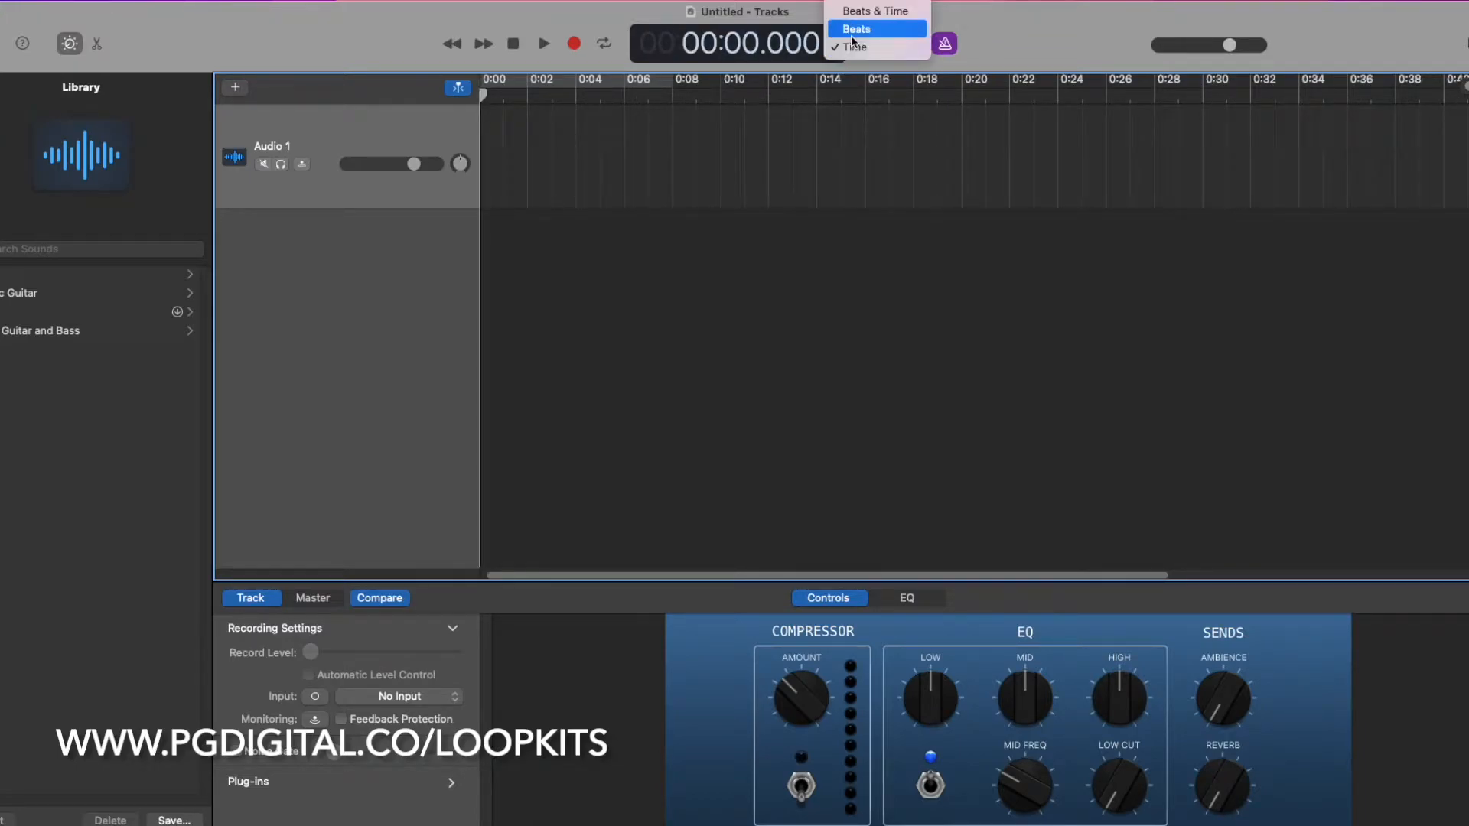
left_click(855, 29)
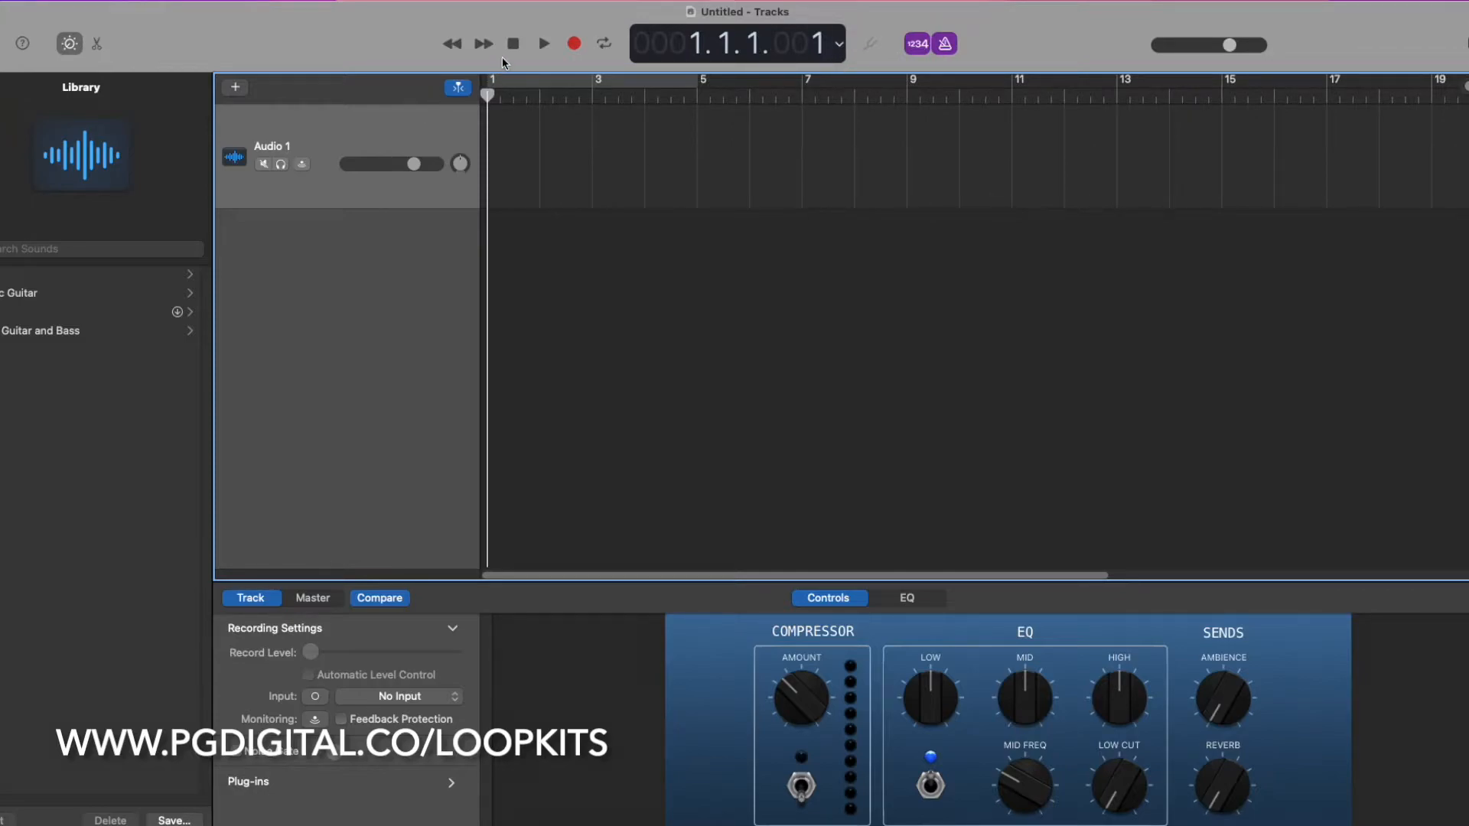
left_click(545, 44)
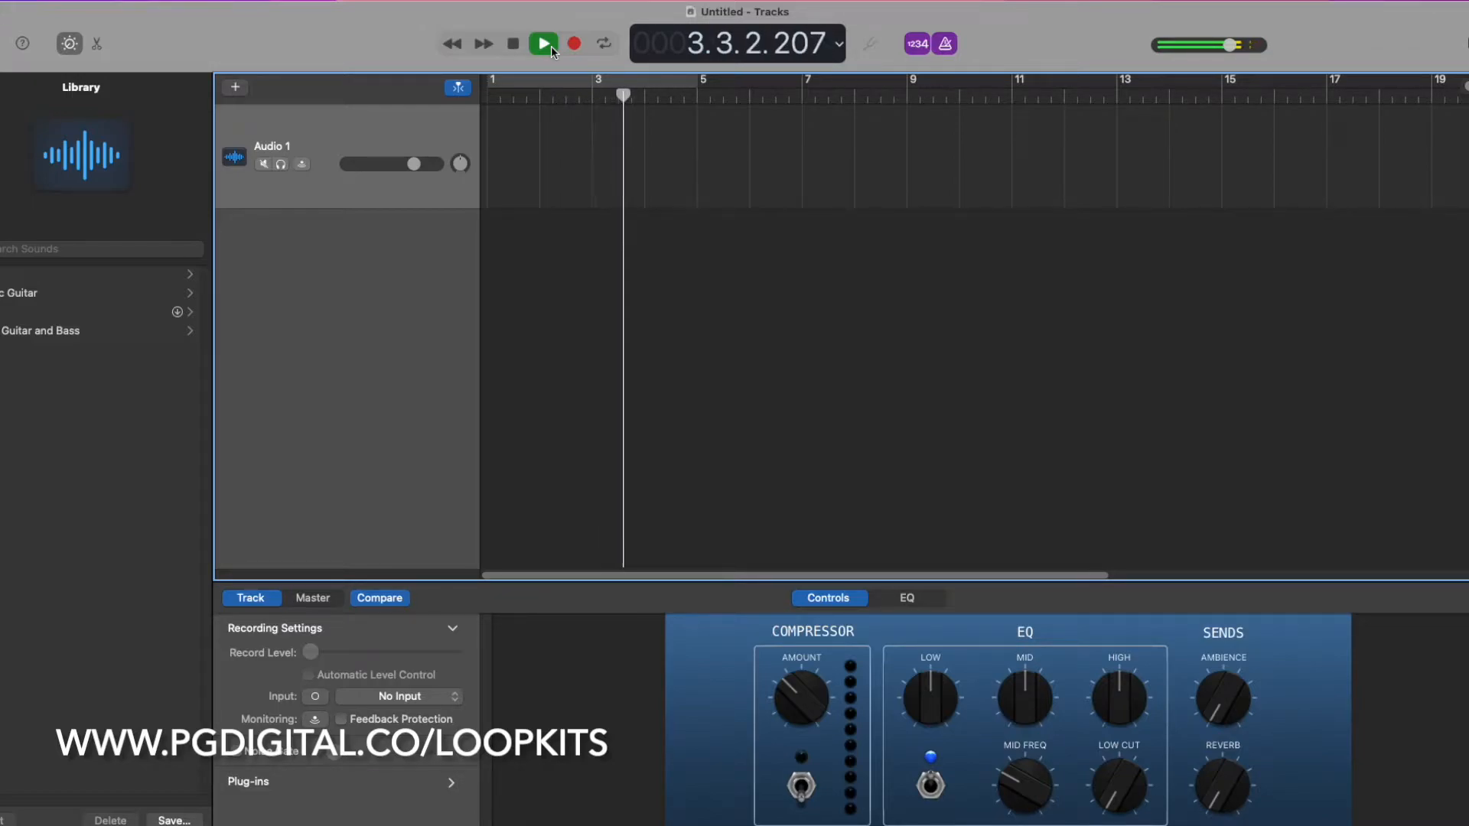
left_click(514, 43)
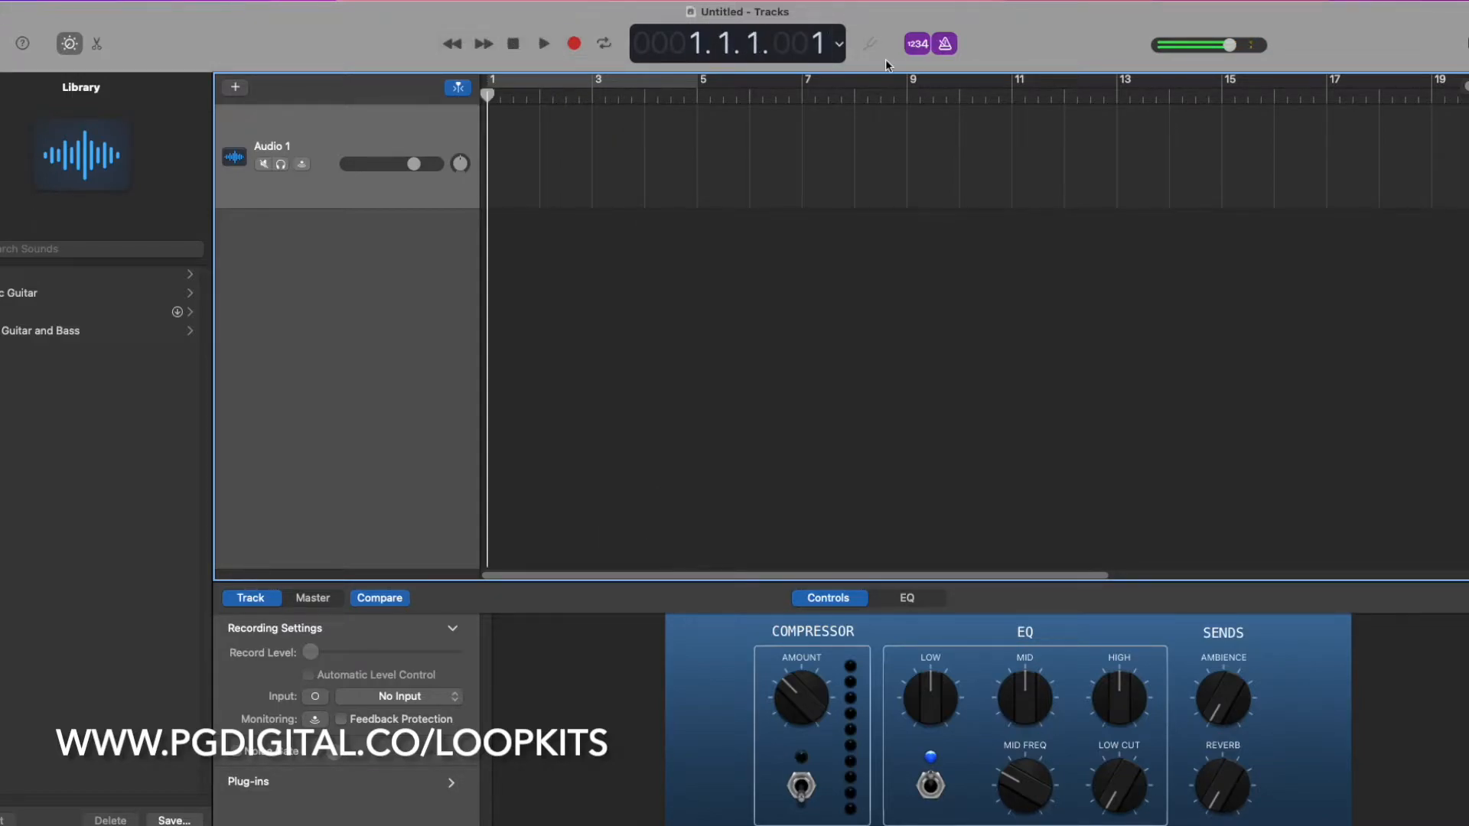
Step: Preview playback with the Beats & Time display, then restore the display with the project's tempo, time signature and key
left_click(839, 46)
left_click(880, 26)
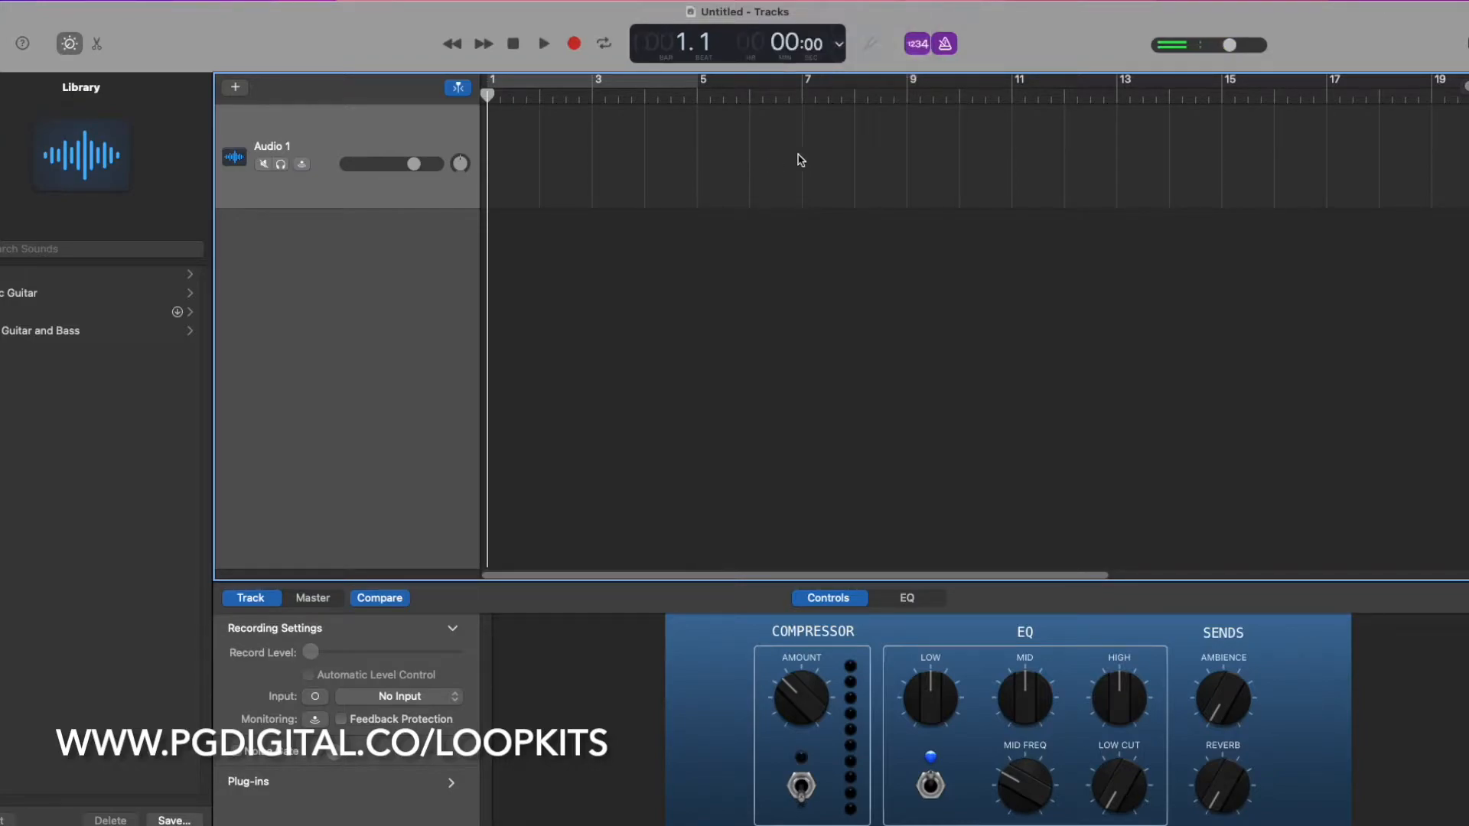
left_click(544, 44)
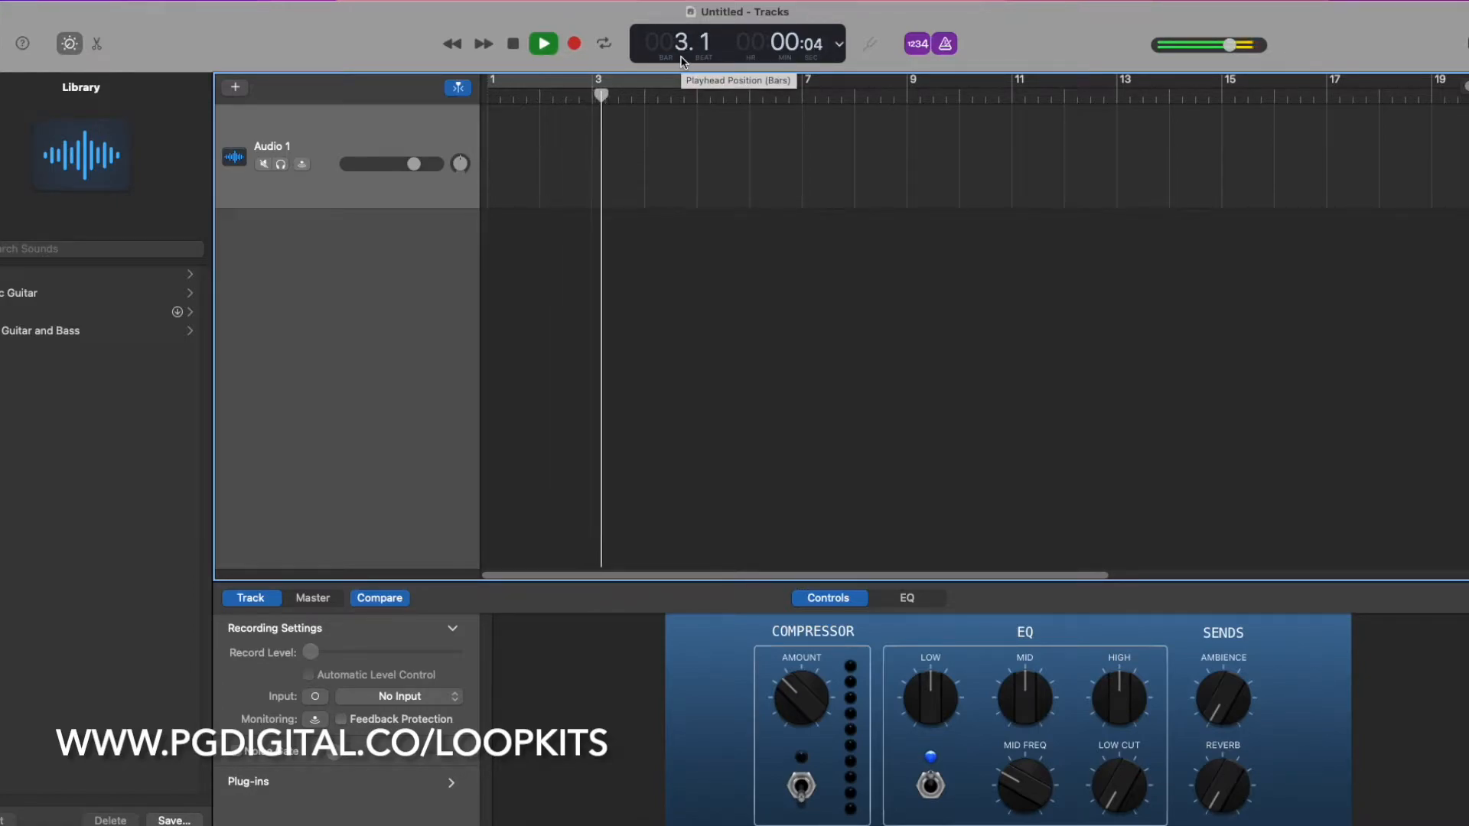
left_click(517, 49)
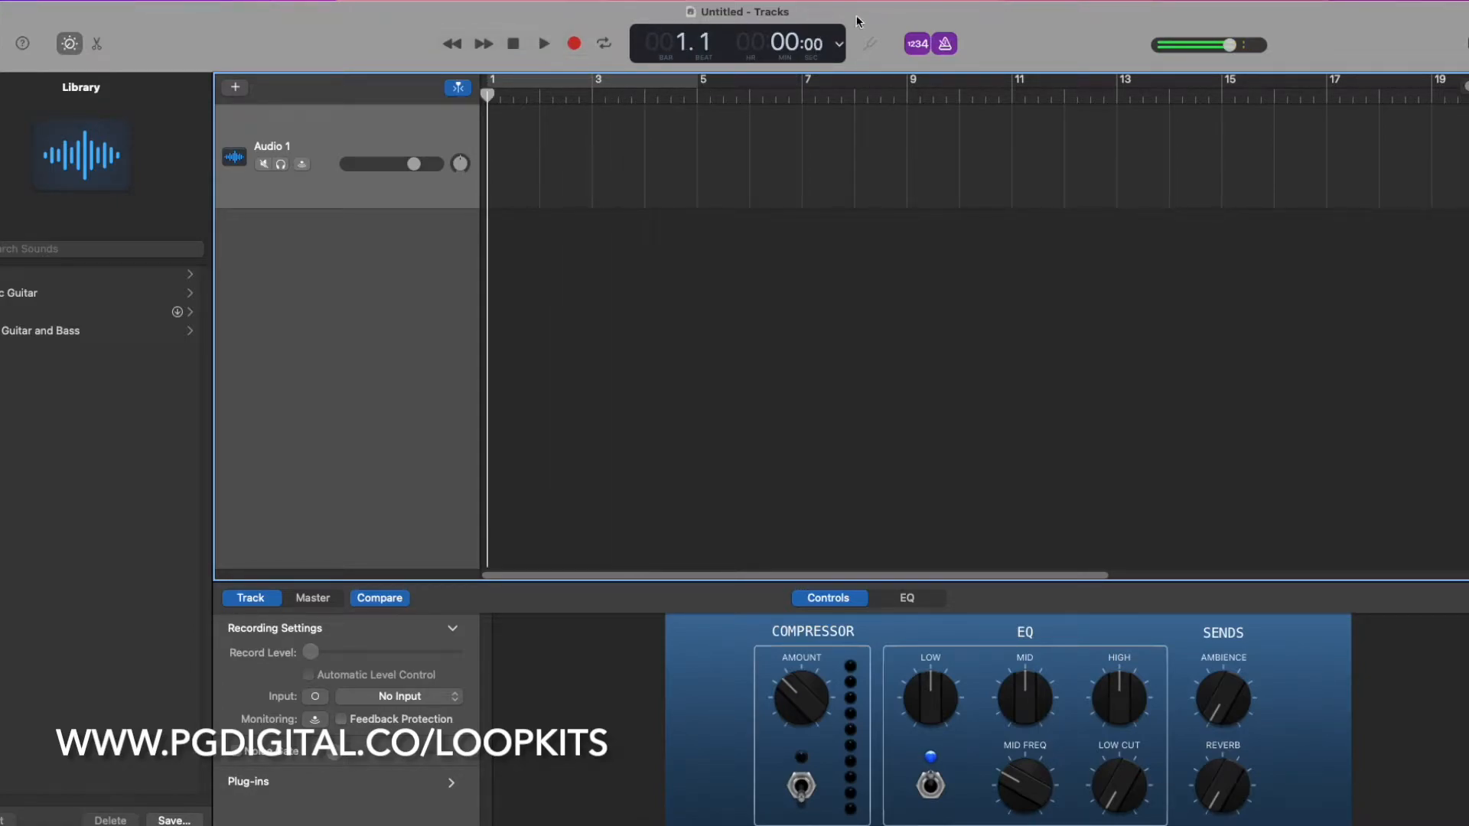
left_click(839, 46)
left_click(880, 28)
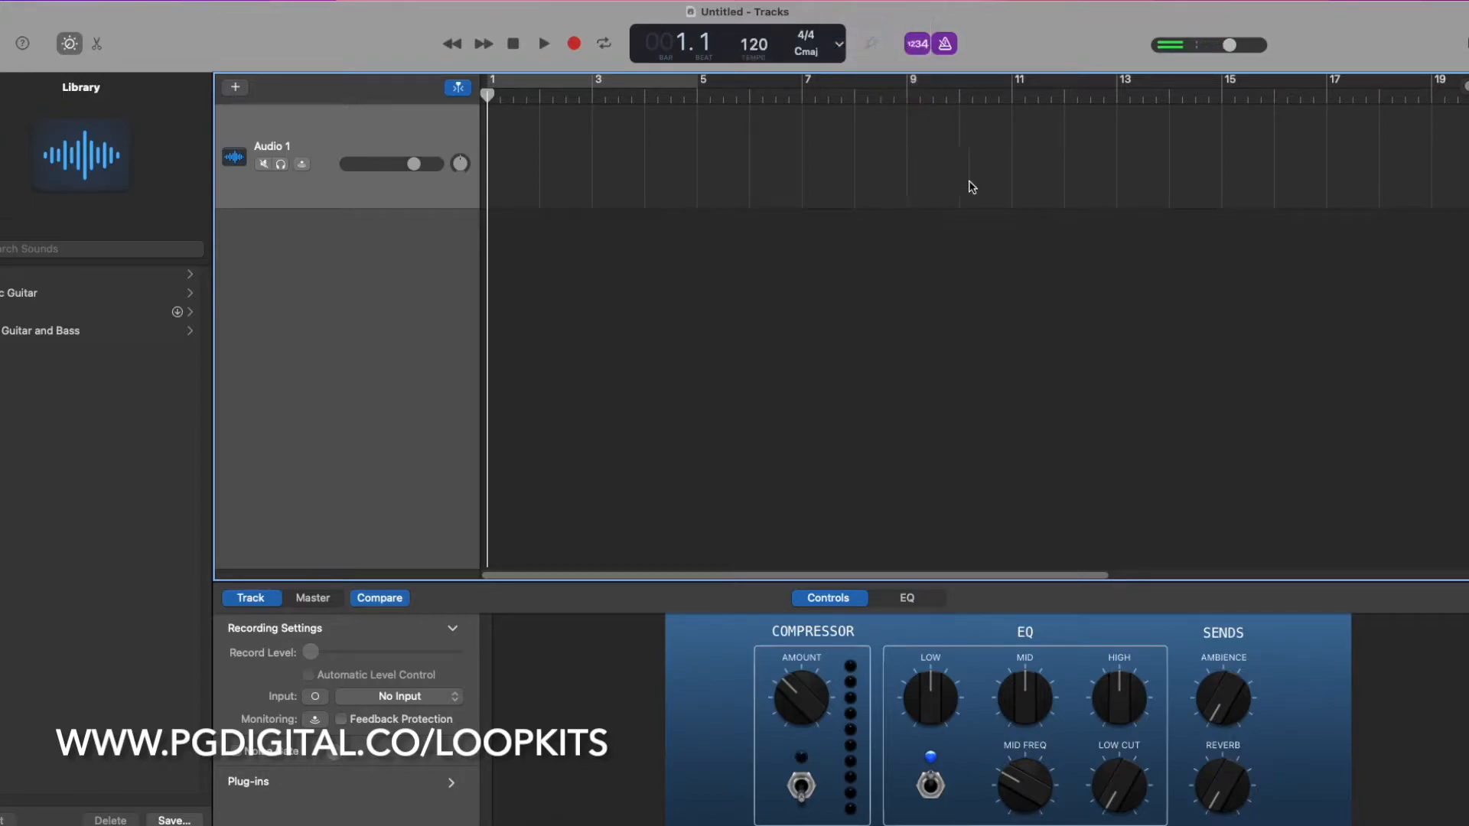
Step: Set the project tempo to 100 BPM
double_click(761, 41)
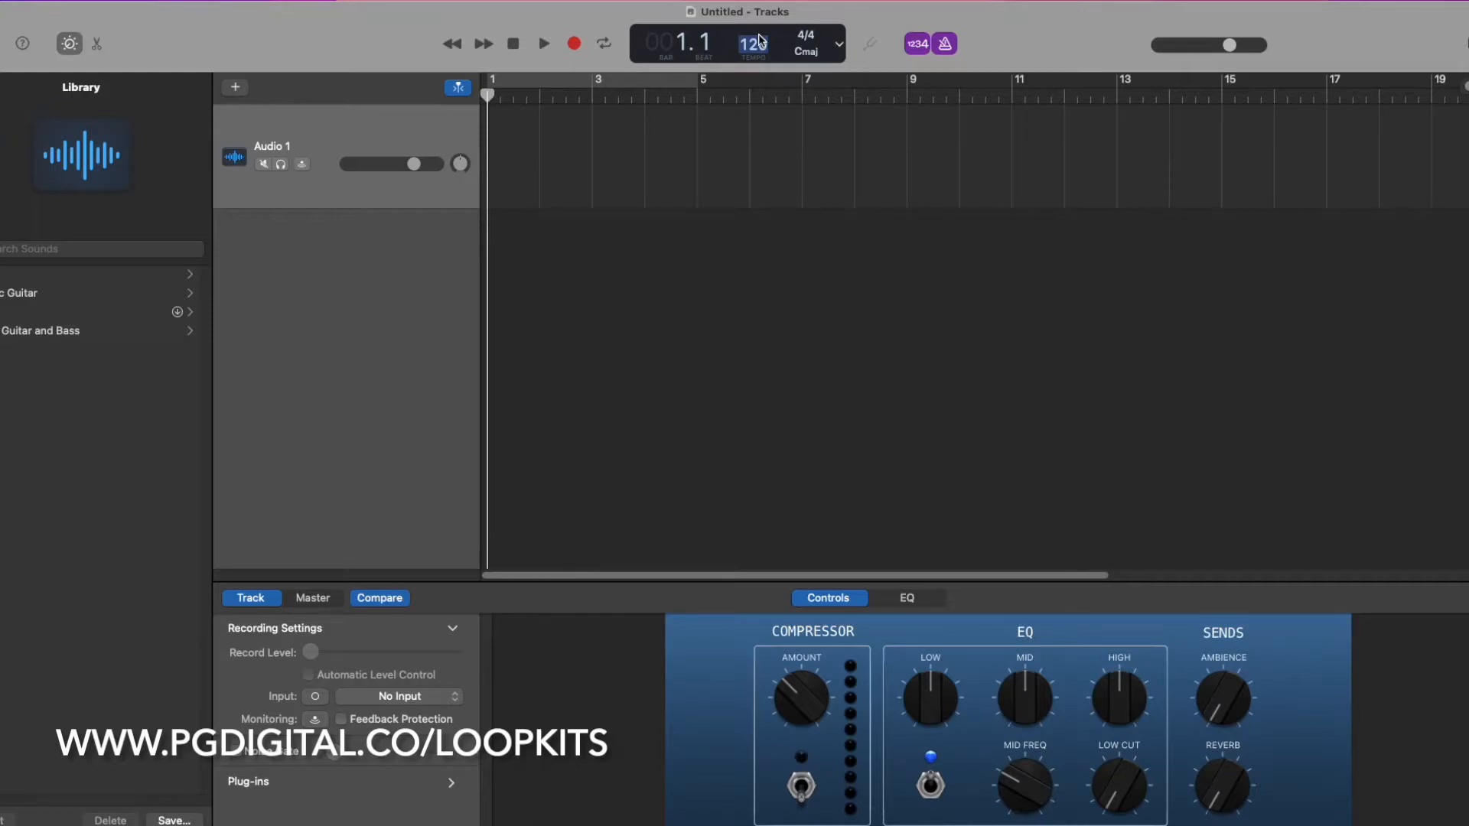
type("100")
key("Return")
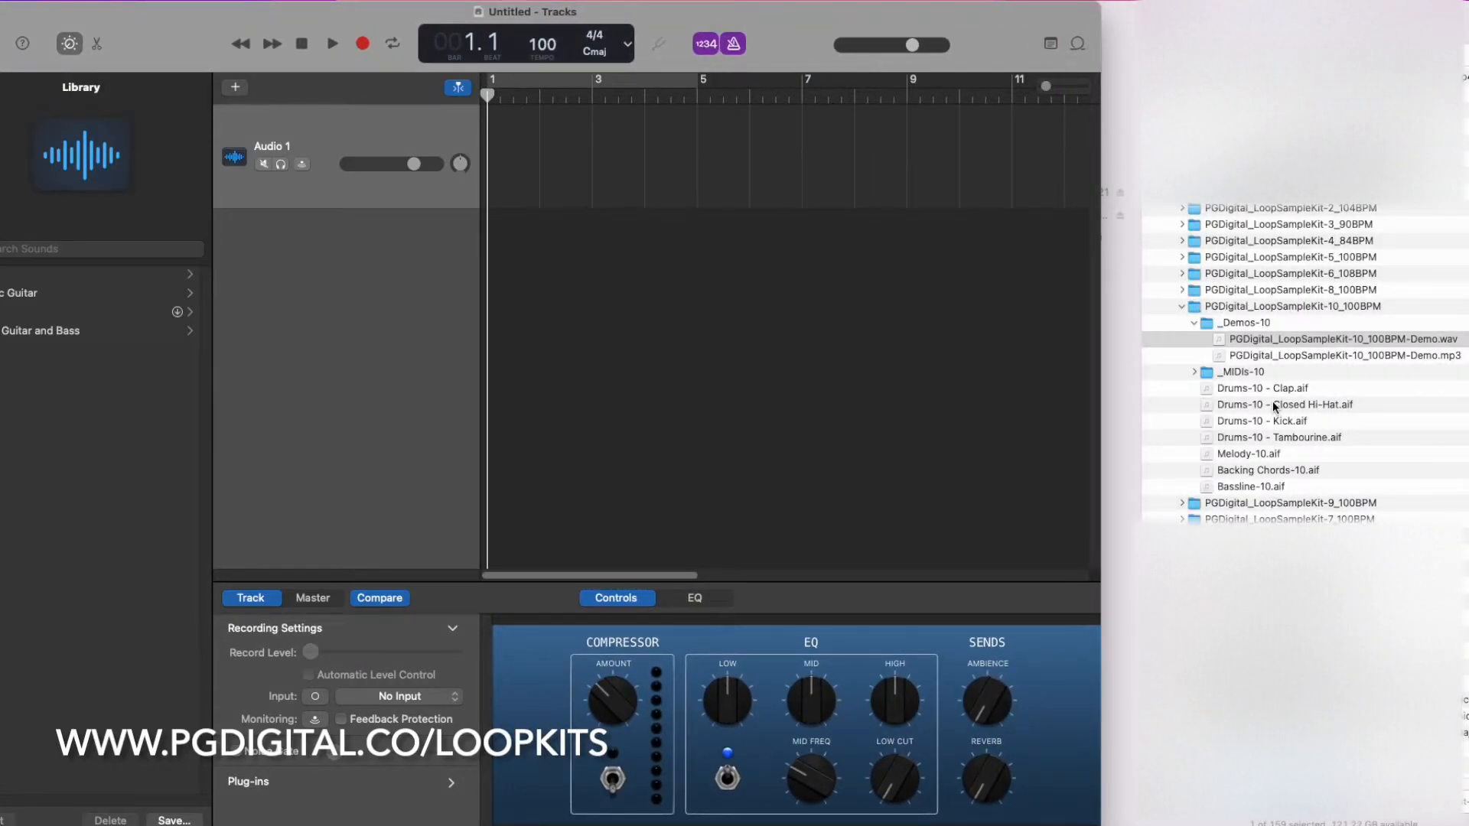
Step: Import PGDigital_LoopSampleKit-10_100BPM-Demo.wav from the Finder folder onto the audio track, starting at bar 1
left_click(1123, 23)
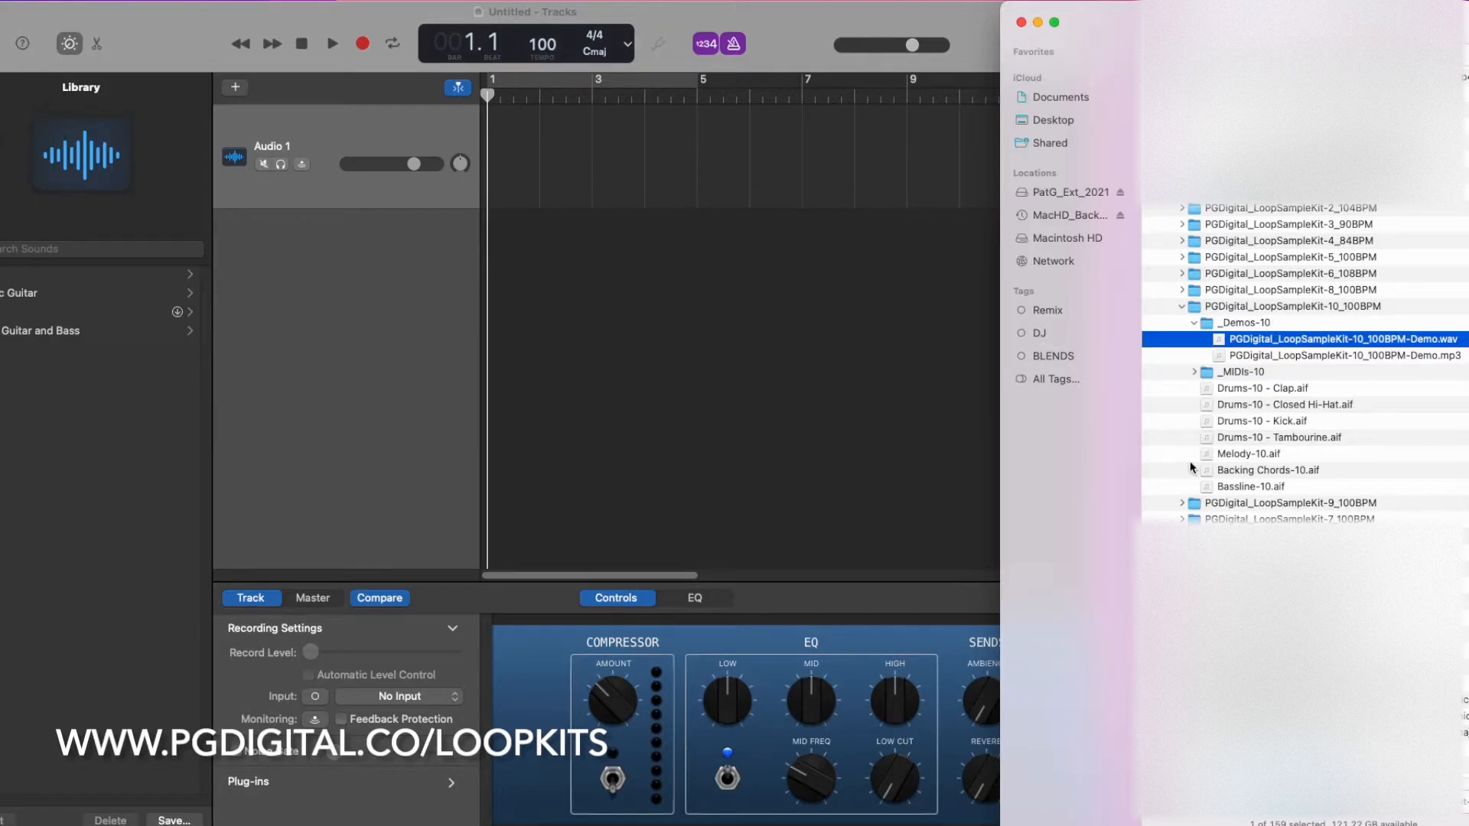
left_click_drag(1305, 345, 614, 368)
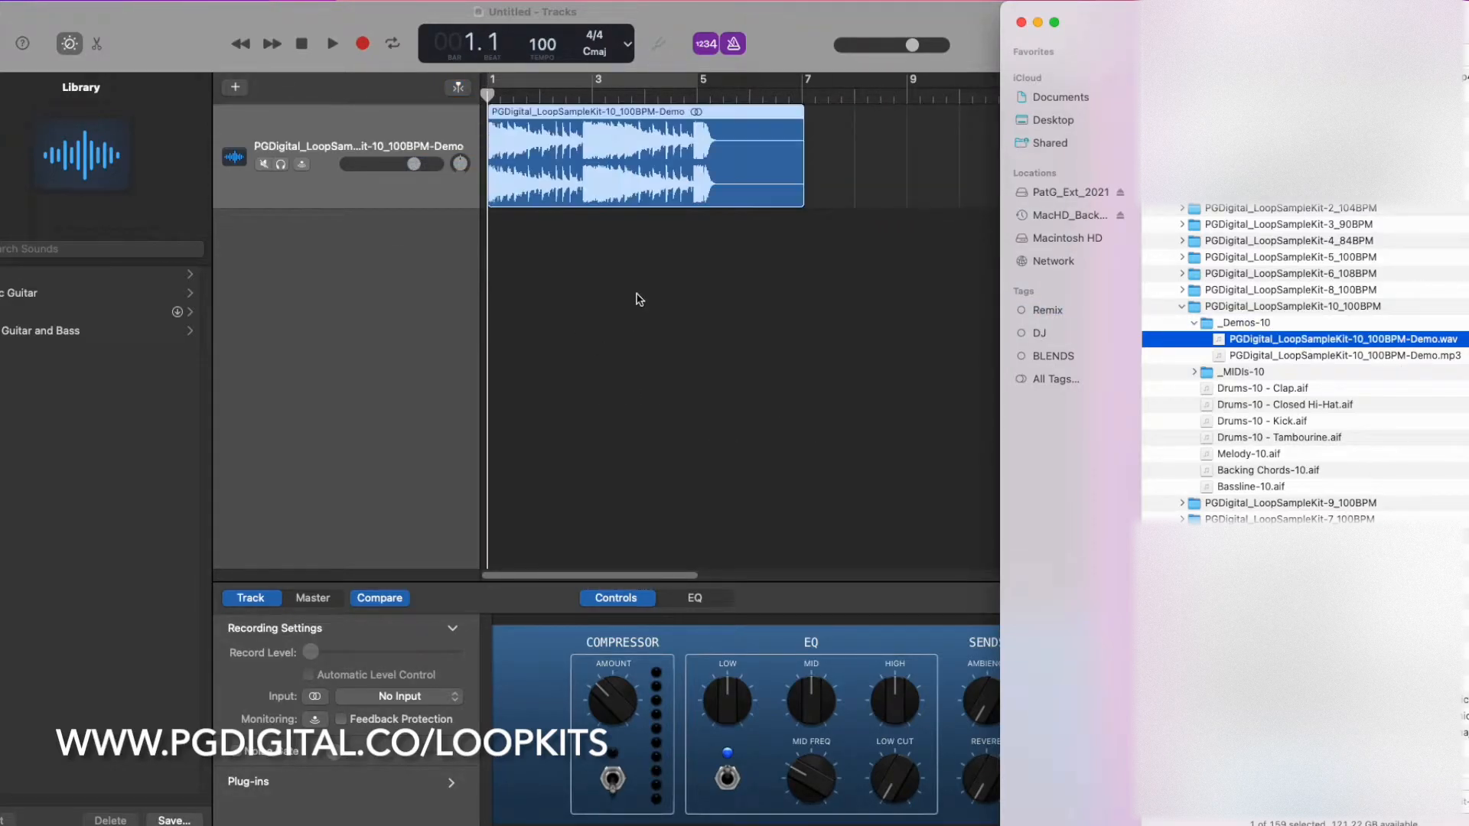
left_click(640, 299)
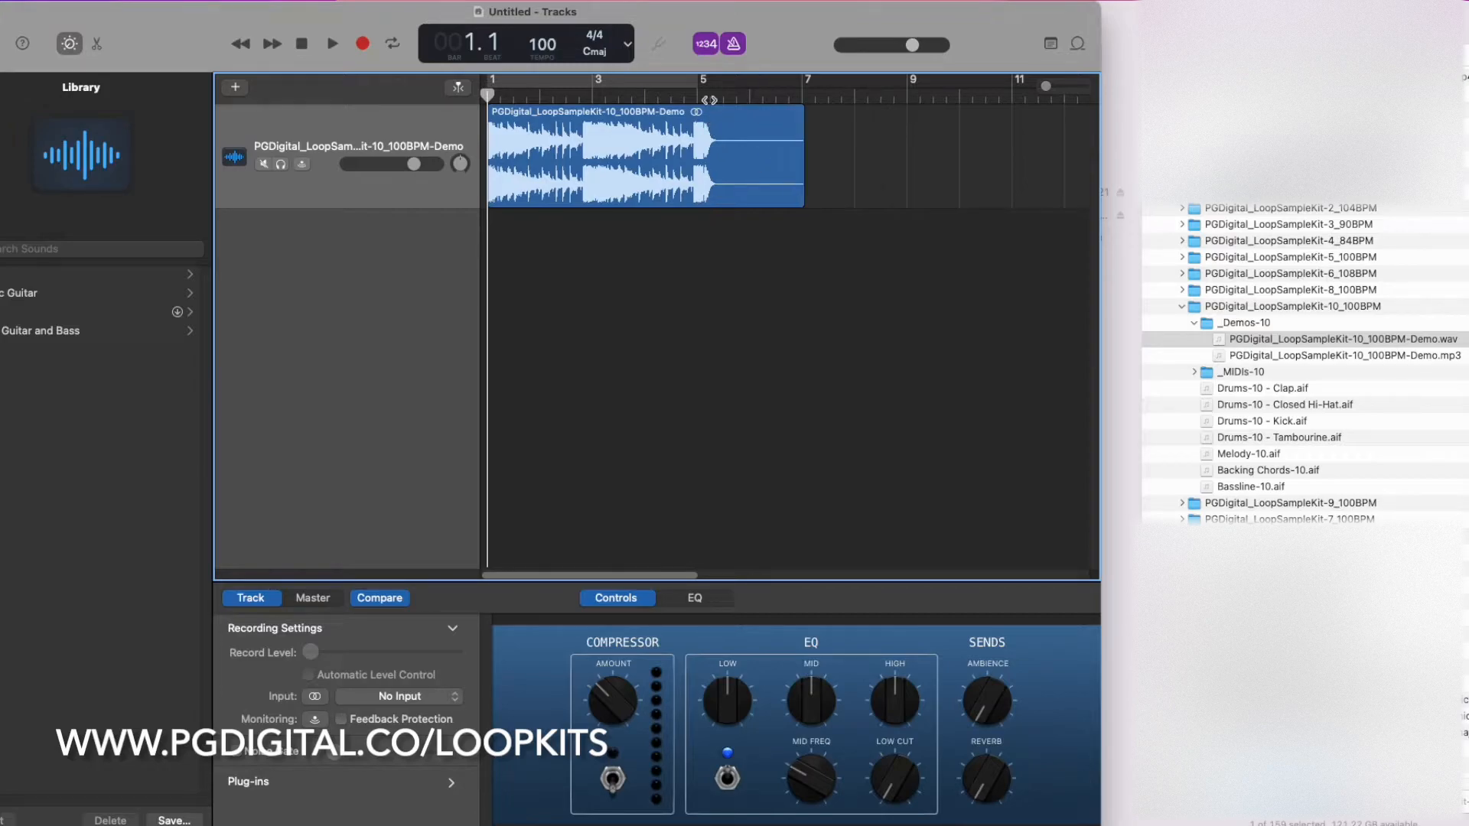
Step: Play the imported demo region from the beginning with the metronome turned off, and stop playback around bar 5
left_click(299, 46)
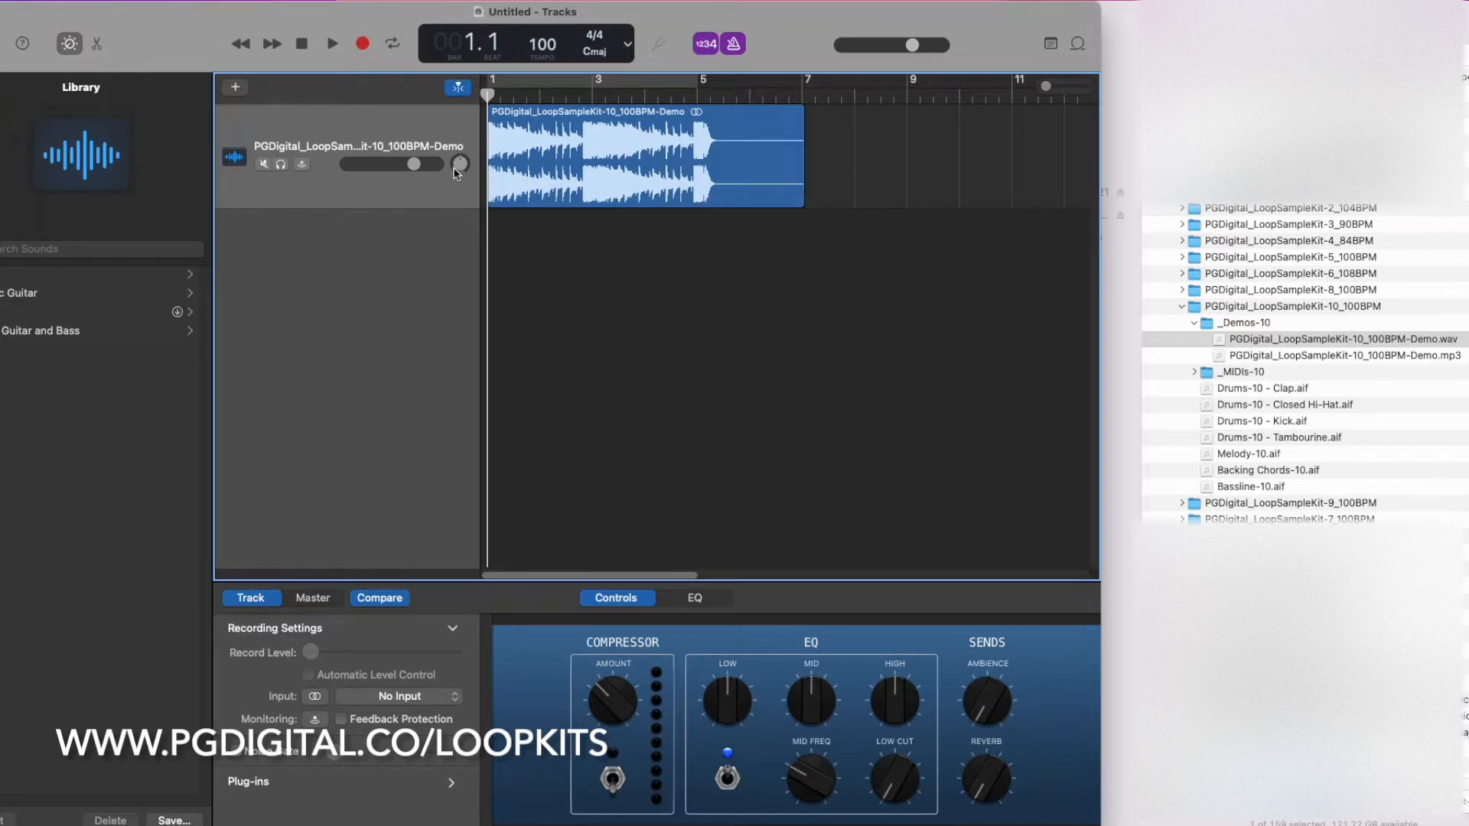
left_click(407, 126)
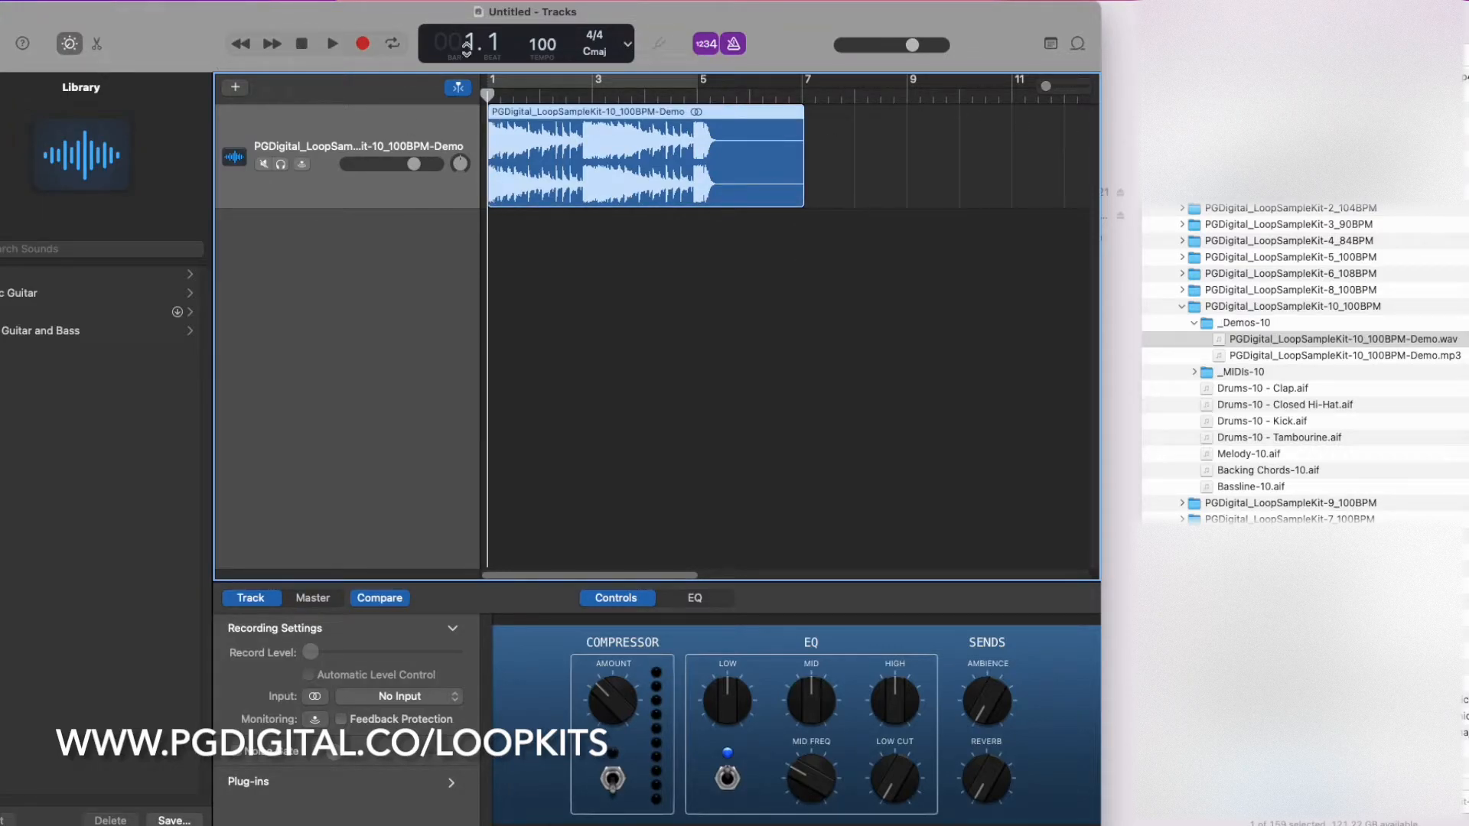
key("space")
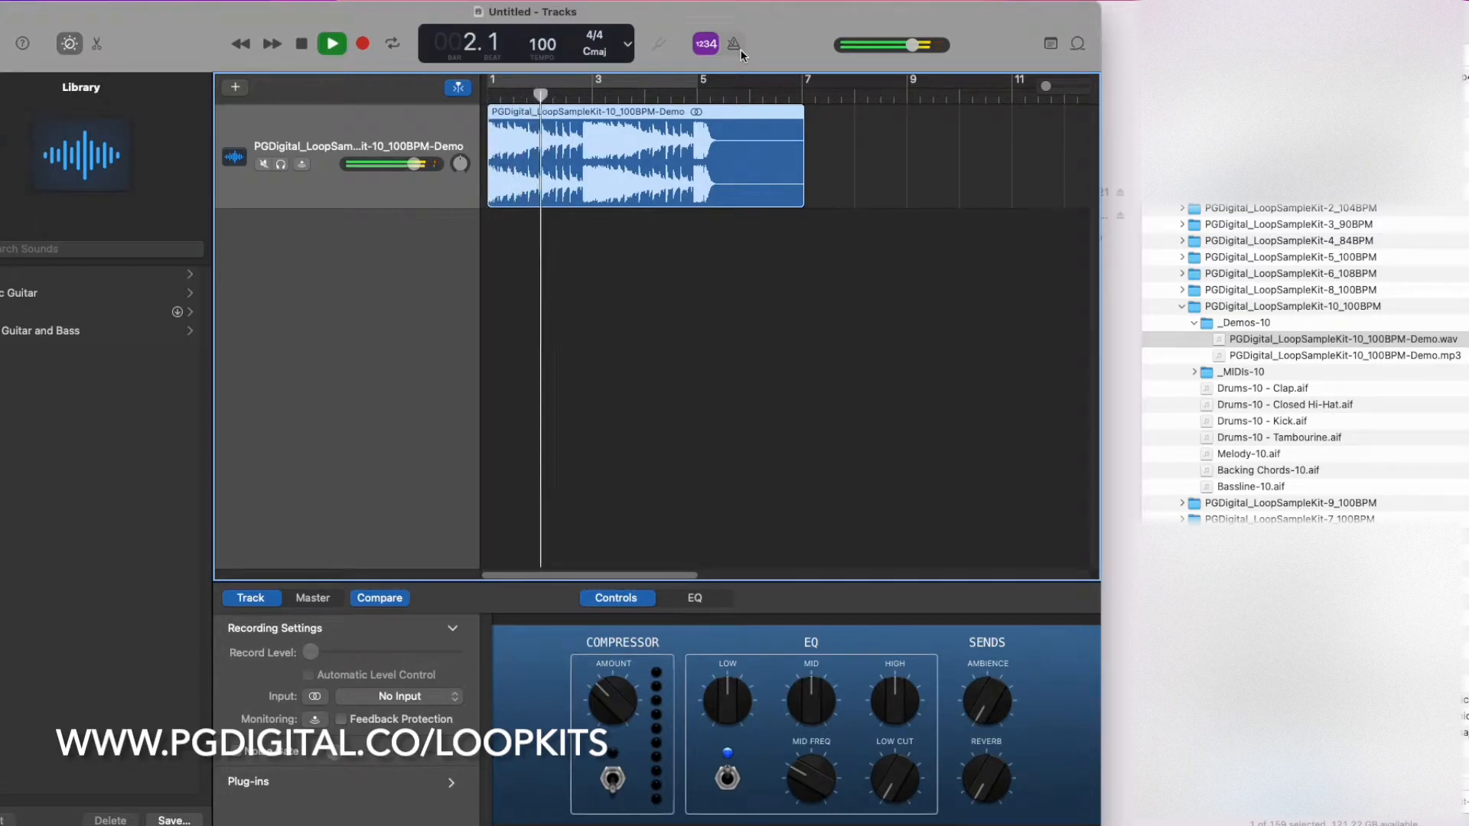
left_click(629, 45)
left_click(634, 48)
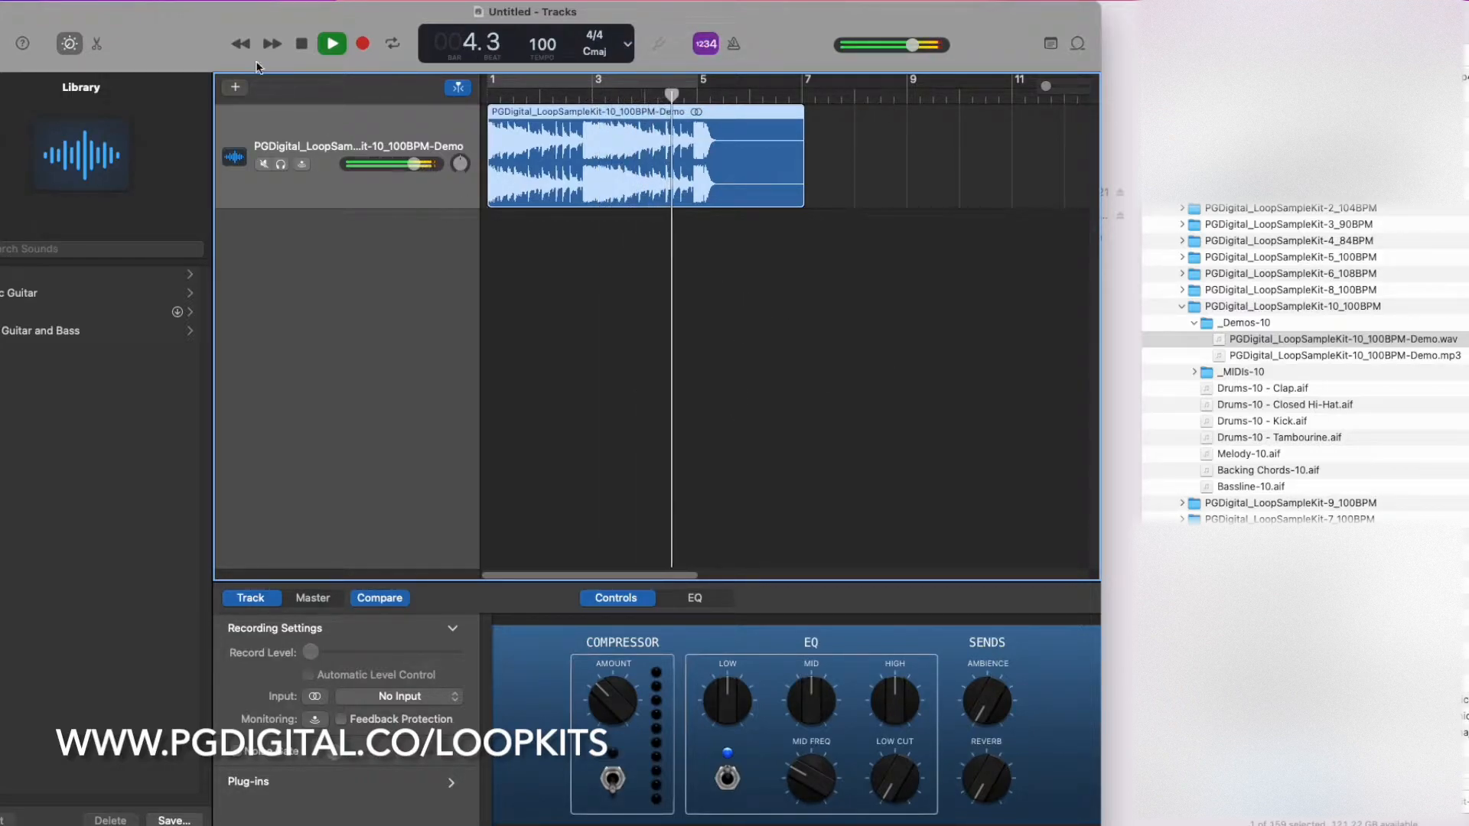
left_click(304, 44)
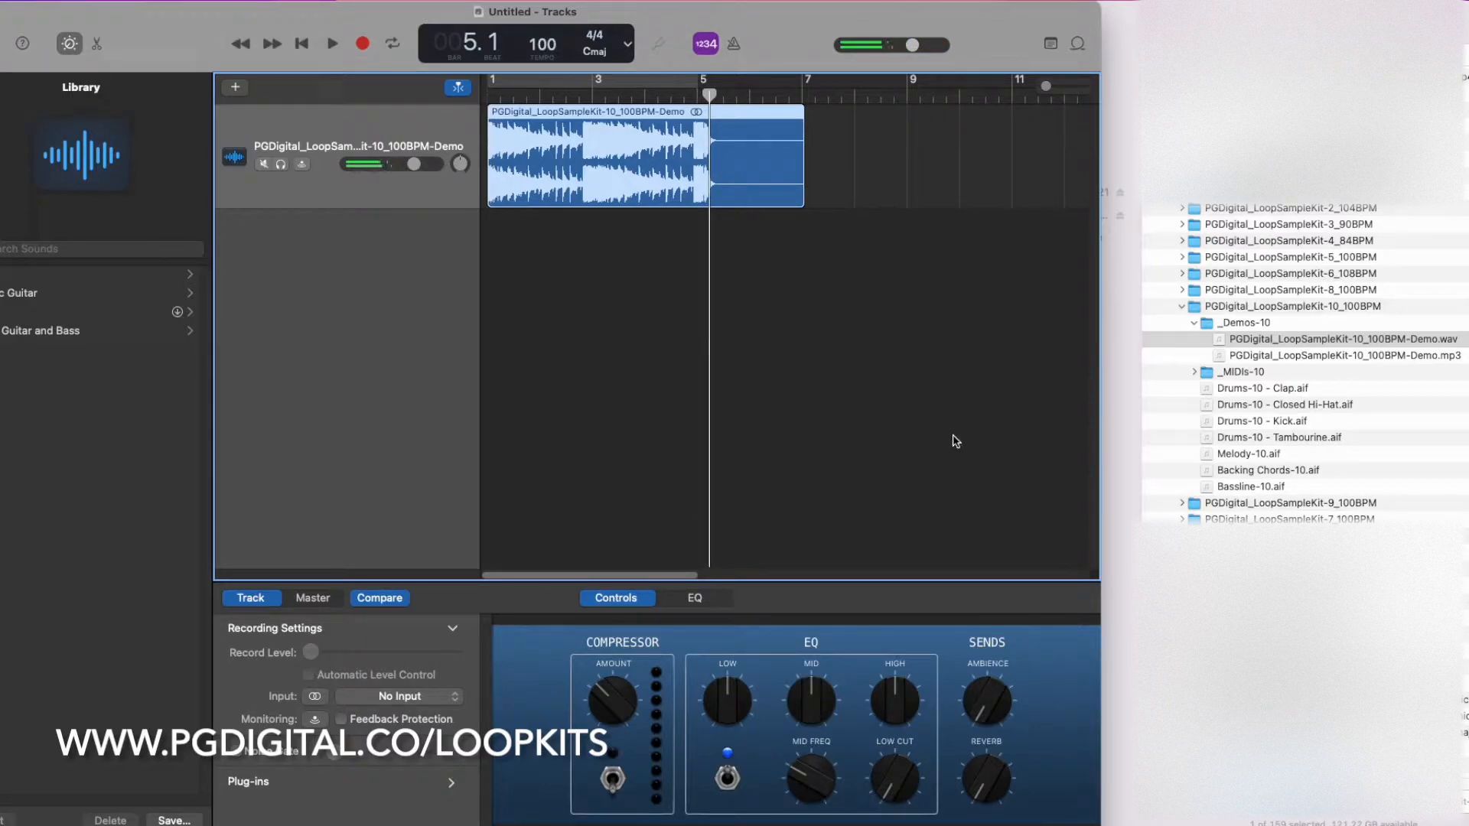
Step: Return the playhead to the start and import the seven .aif files of LoopSampleKit-10 from Finder onto new tracks below the demo, starting at bar 1
left_click(301, 45)
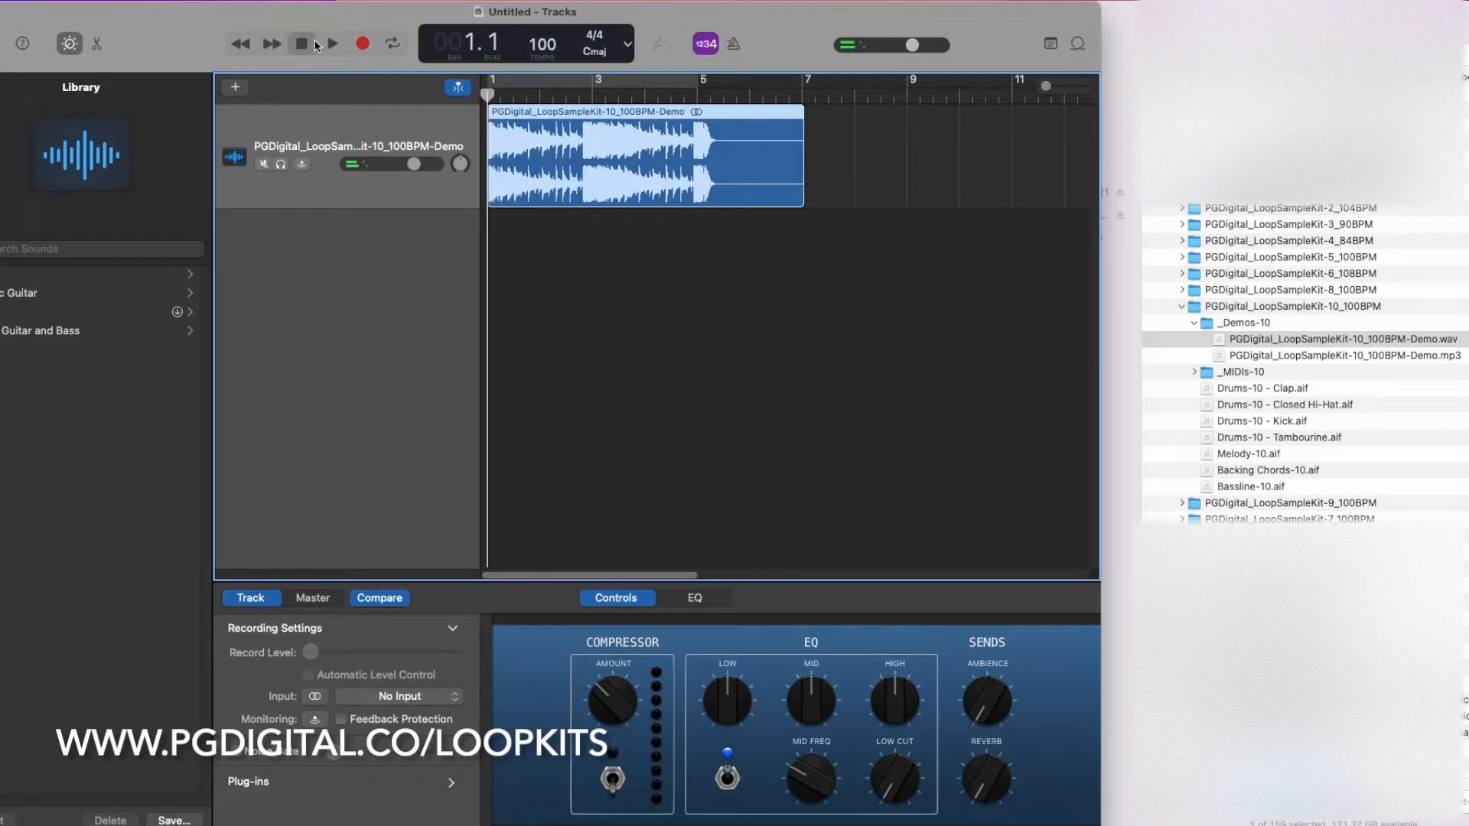
left_click(664, 395)
left_click(381, 133)
left_click(1123, 496)
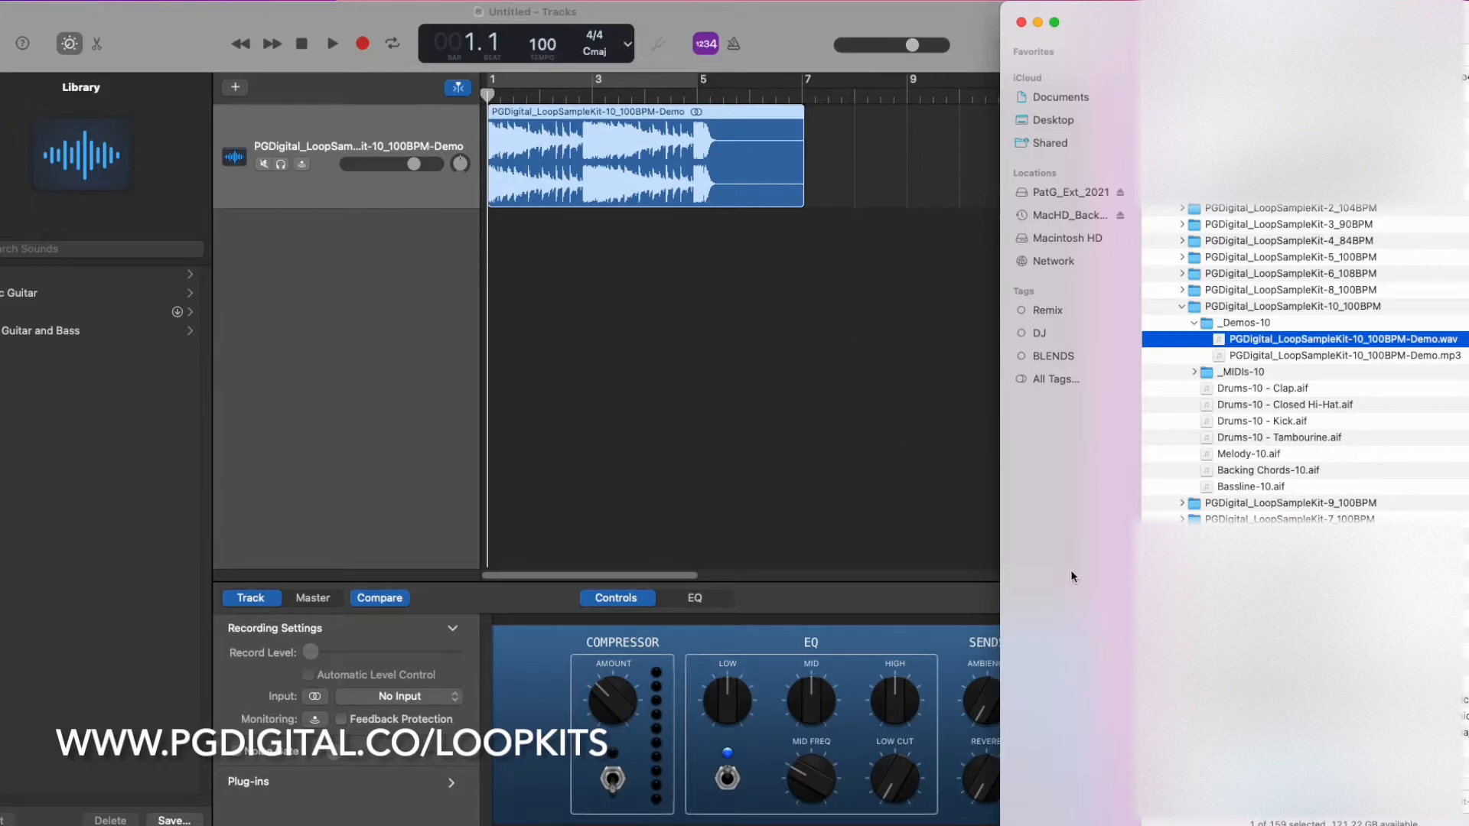
left_click(1234, 397)
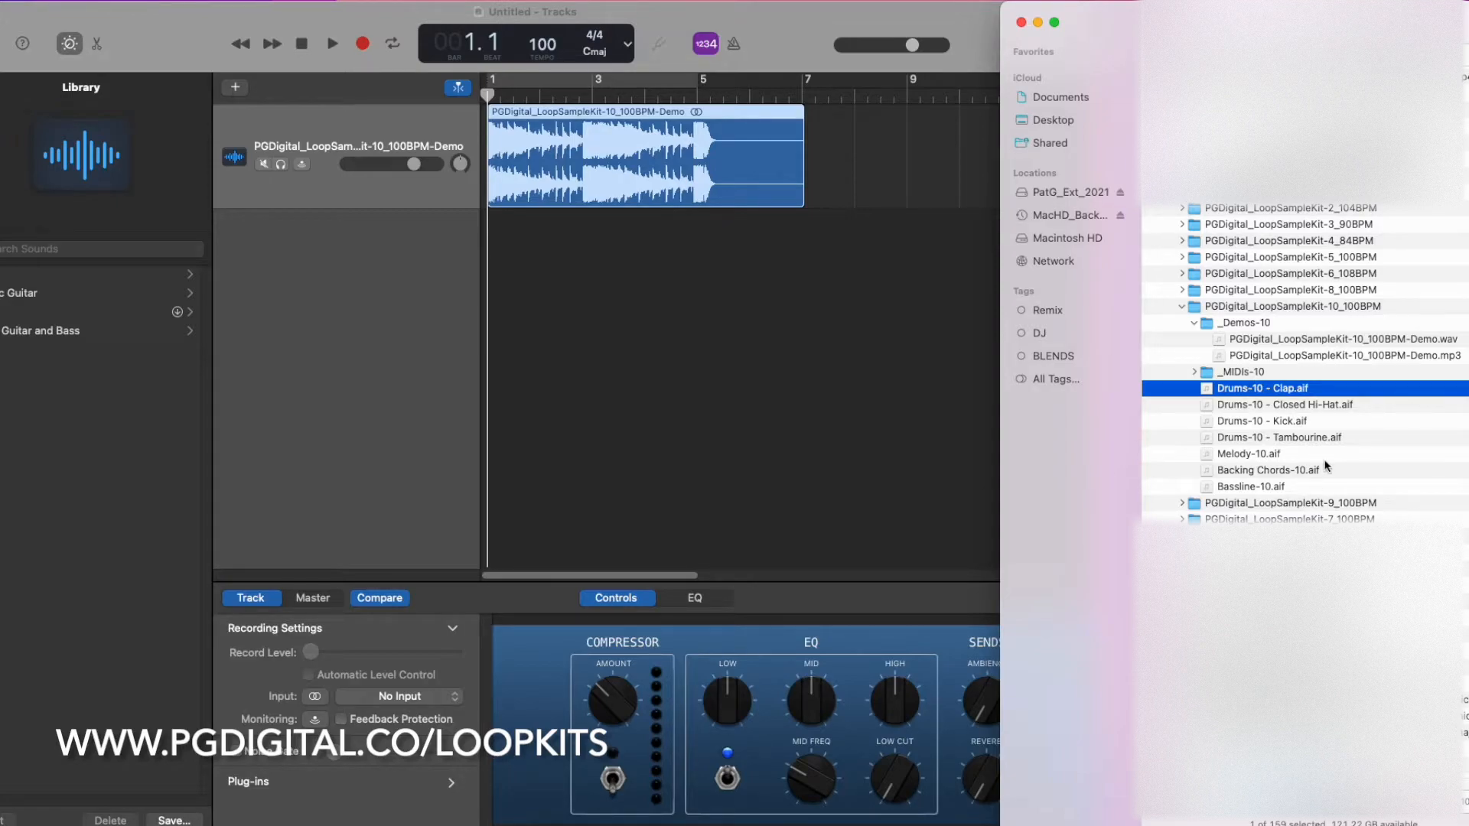
left_click(1249, 488, "shift")
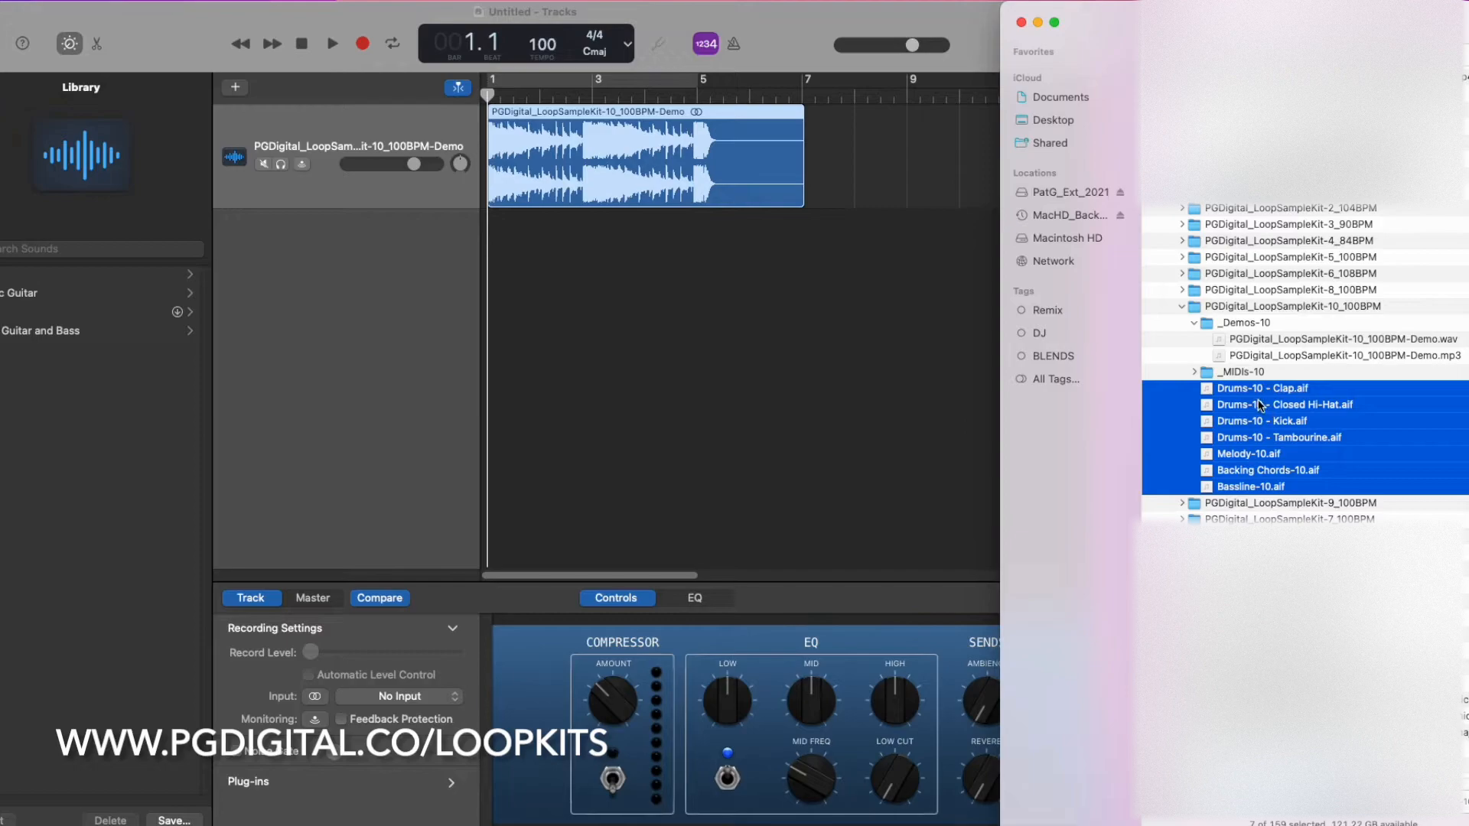
left_click_drag(1257, 396, 488, 286)
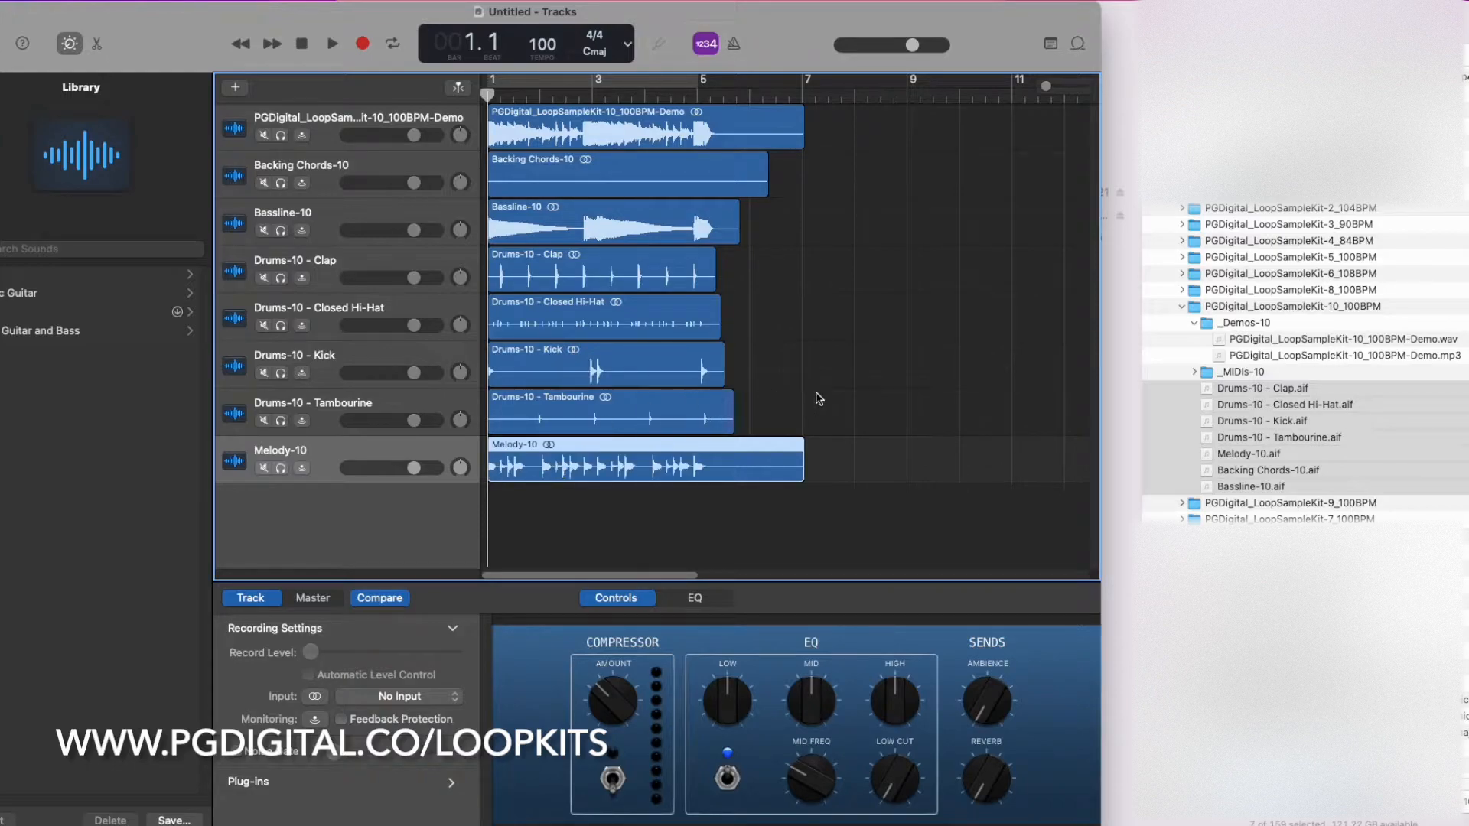
Step: Mute the demo track and play the imported loops together from the beginning, replaying them once before stopping
left_click(264, 136)
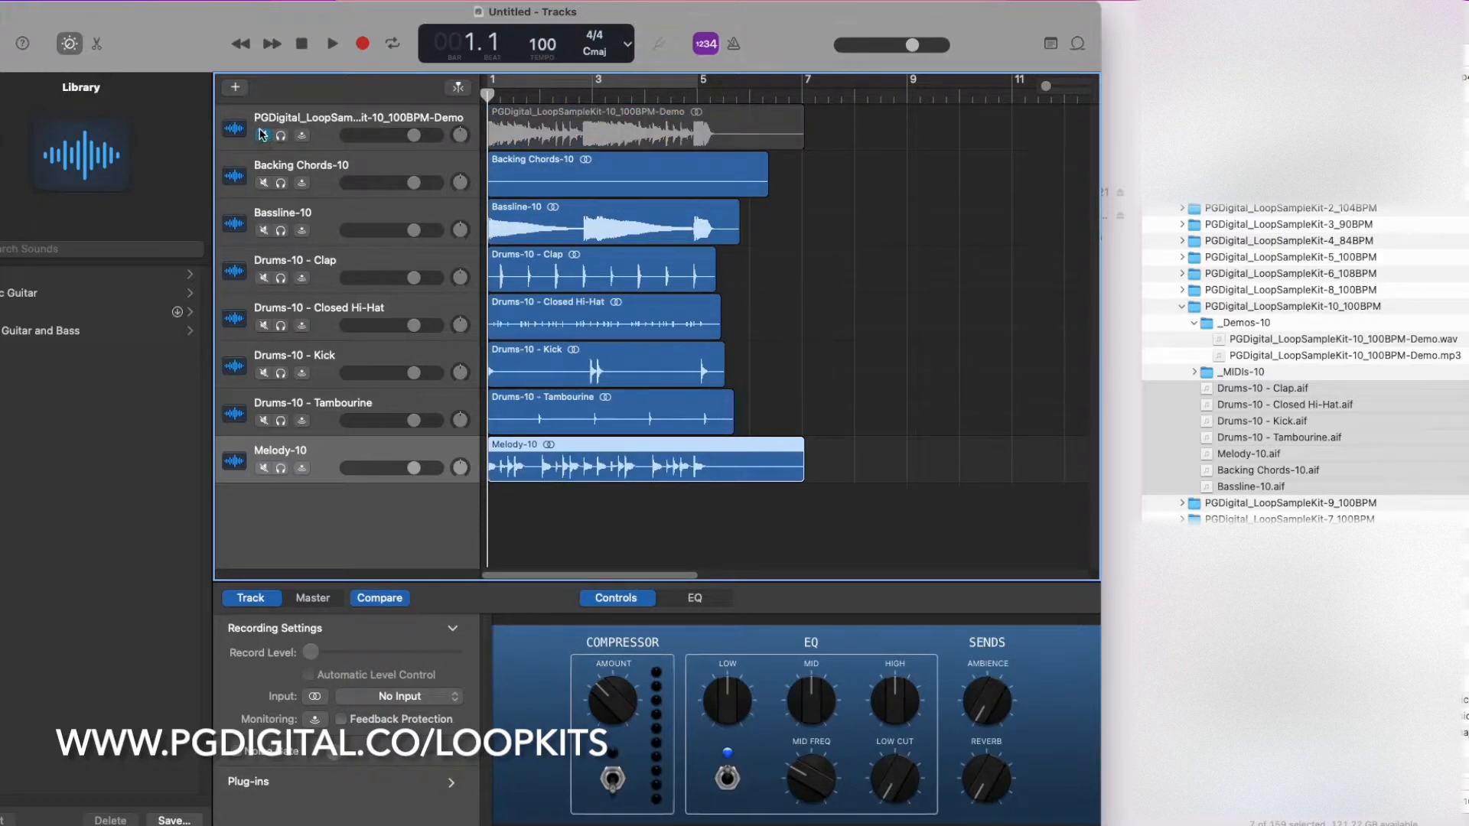
key("space")
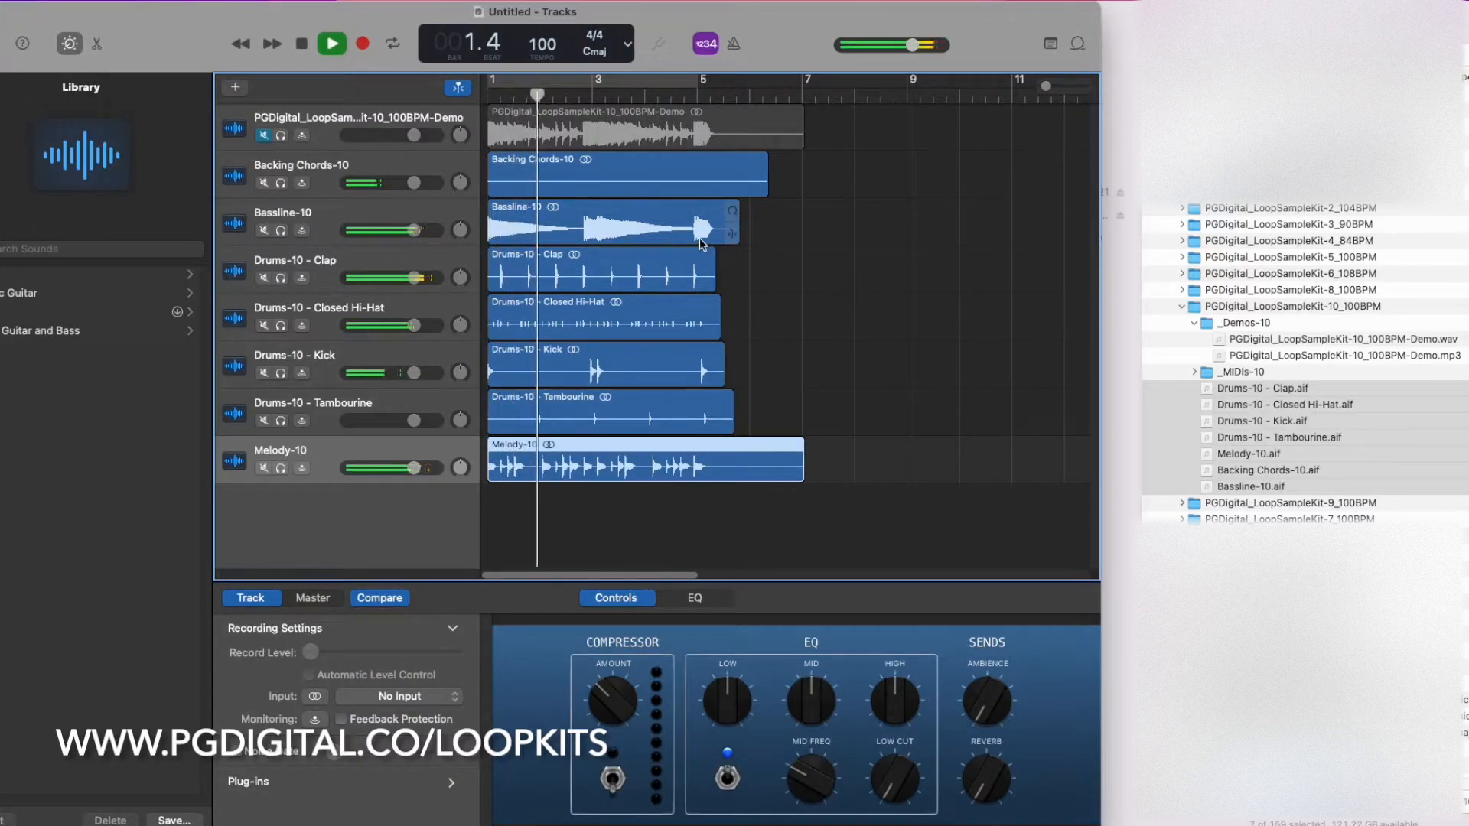
key("space")
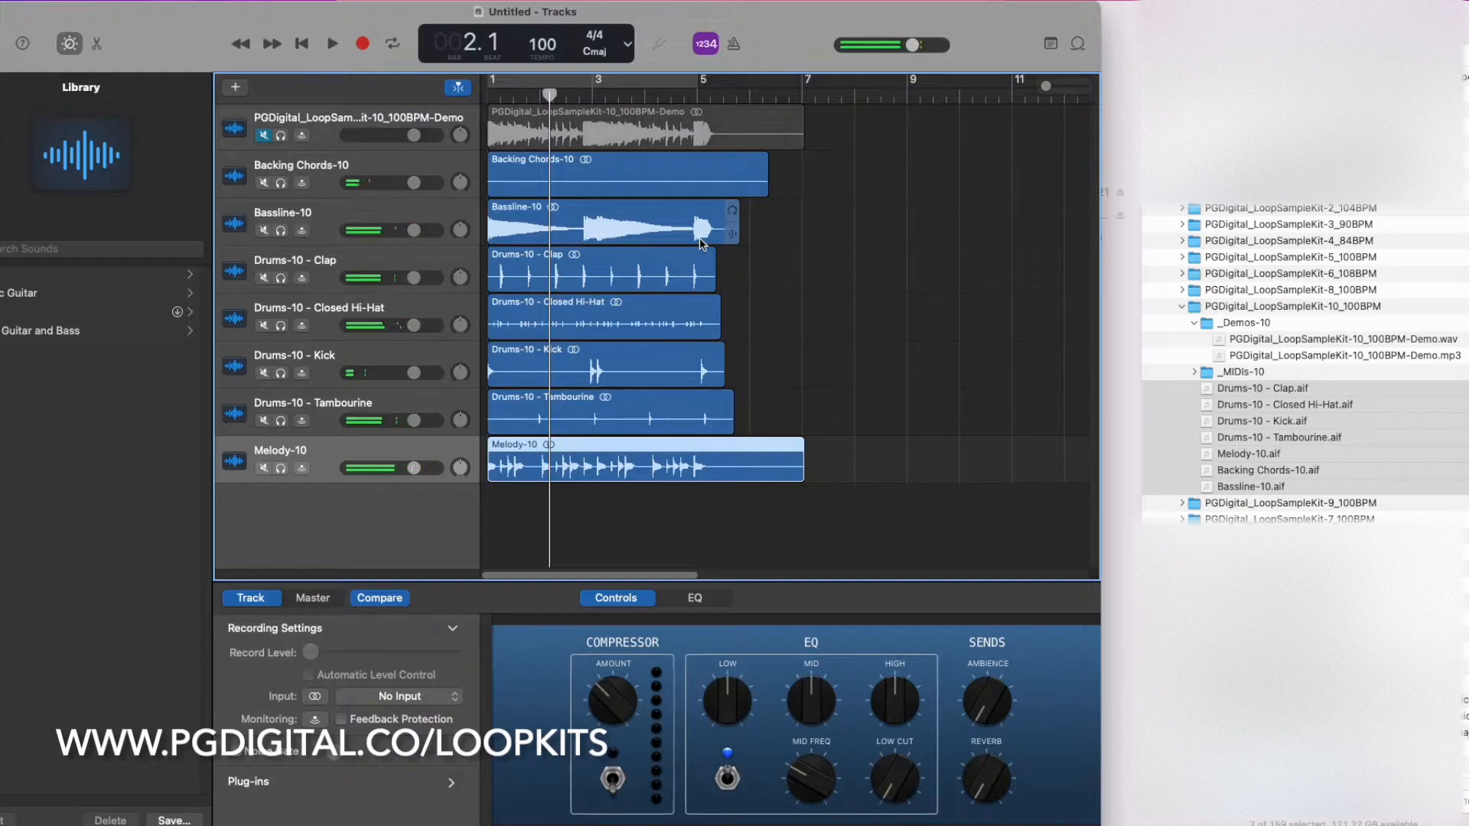
left_click(304, 44)
key("space")
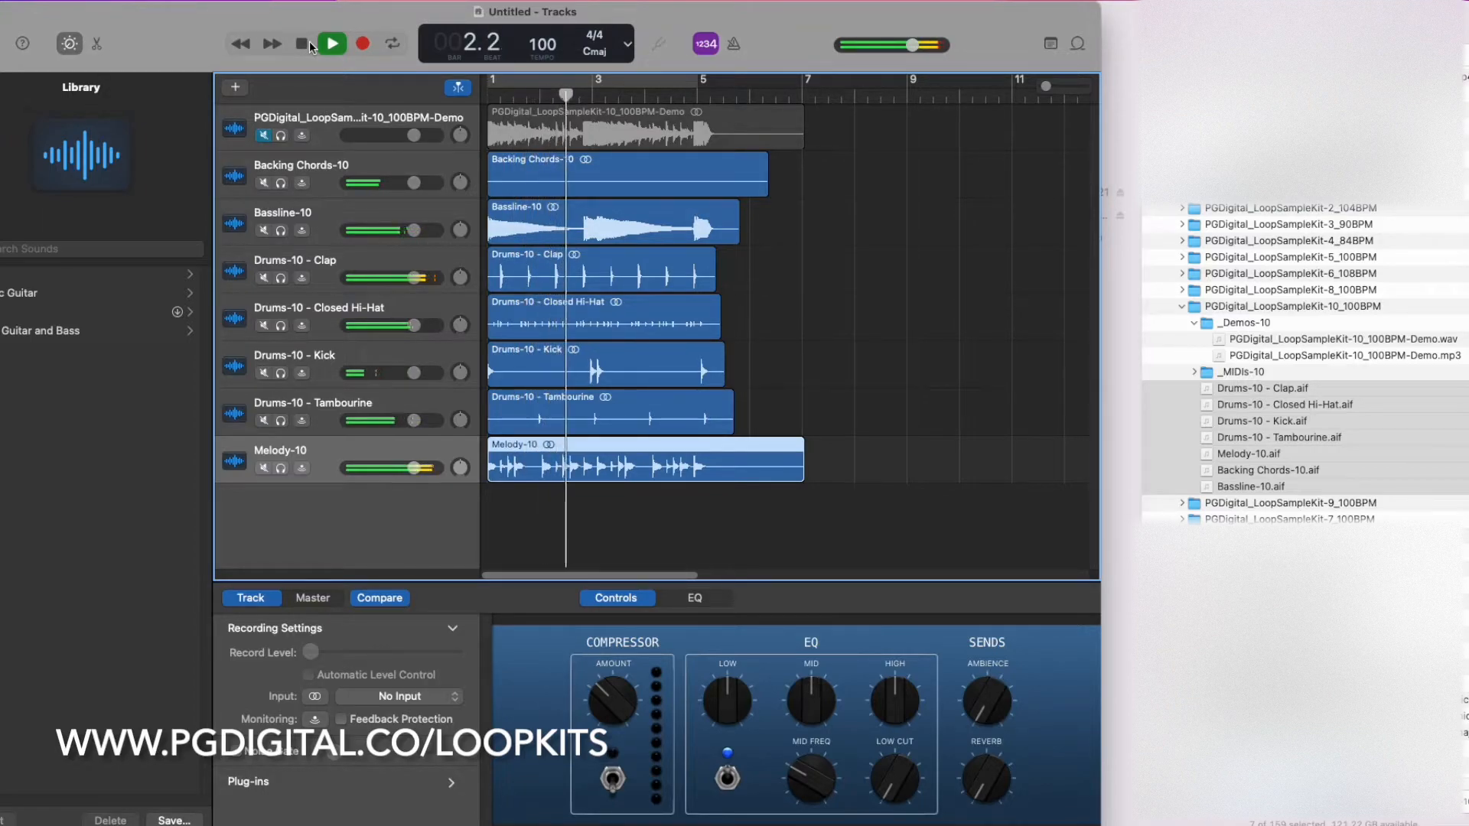
left_click(309, 44)
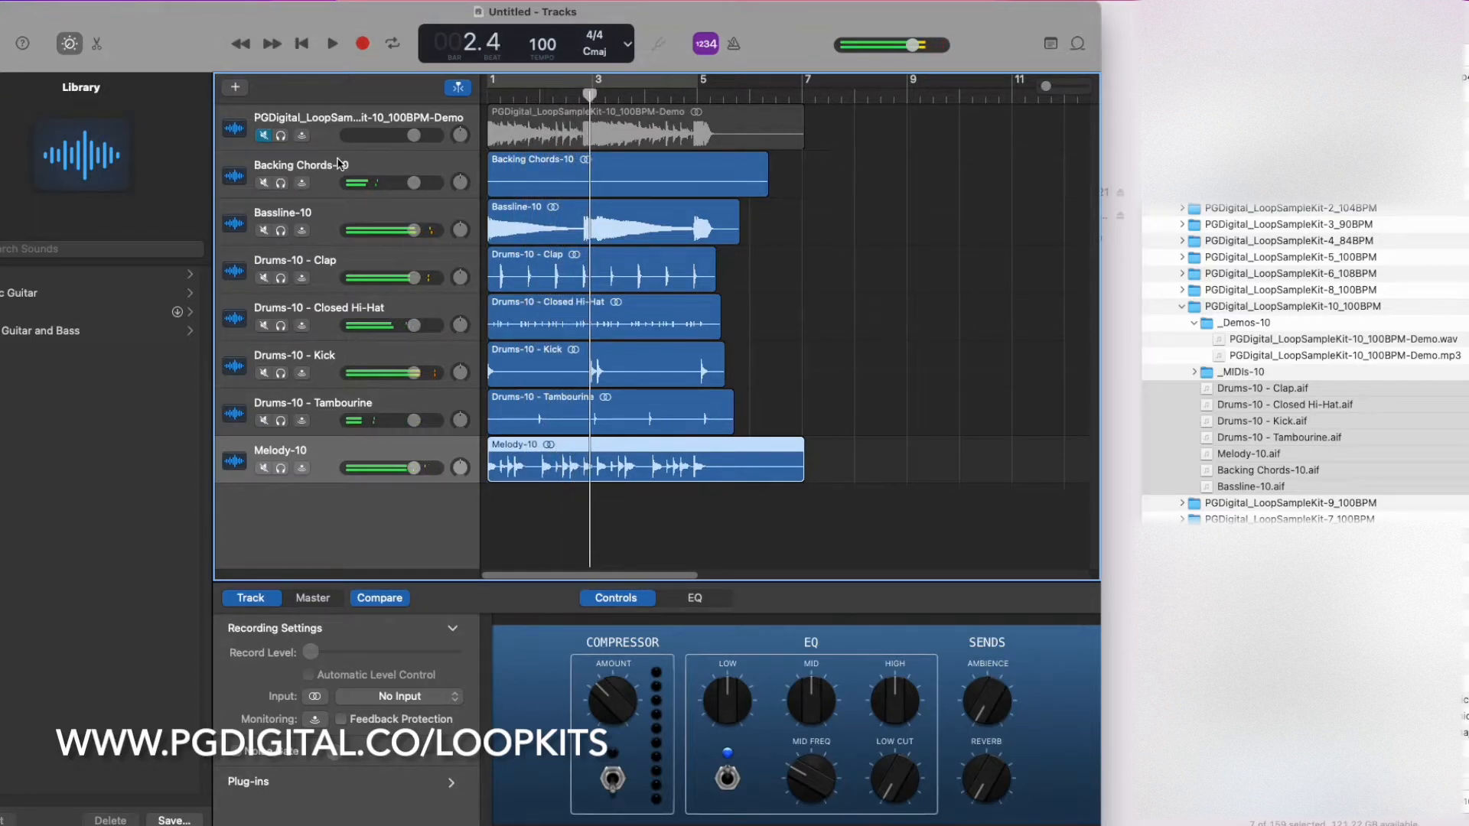
Step: Unmute and solo the demo track, and return the playhead to the beginning of the project
left_click(268, 182)
left_click(263, 135)
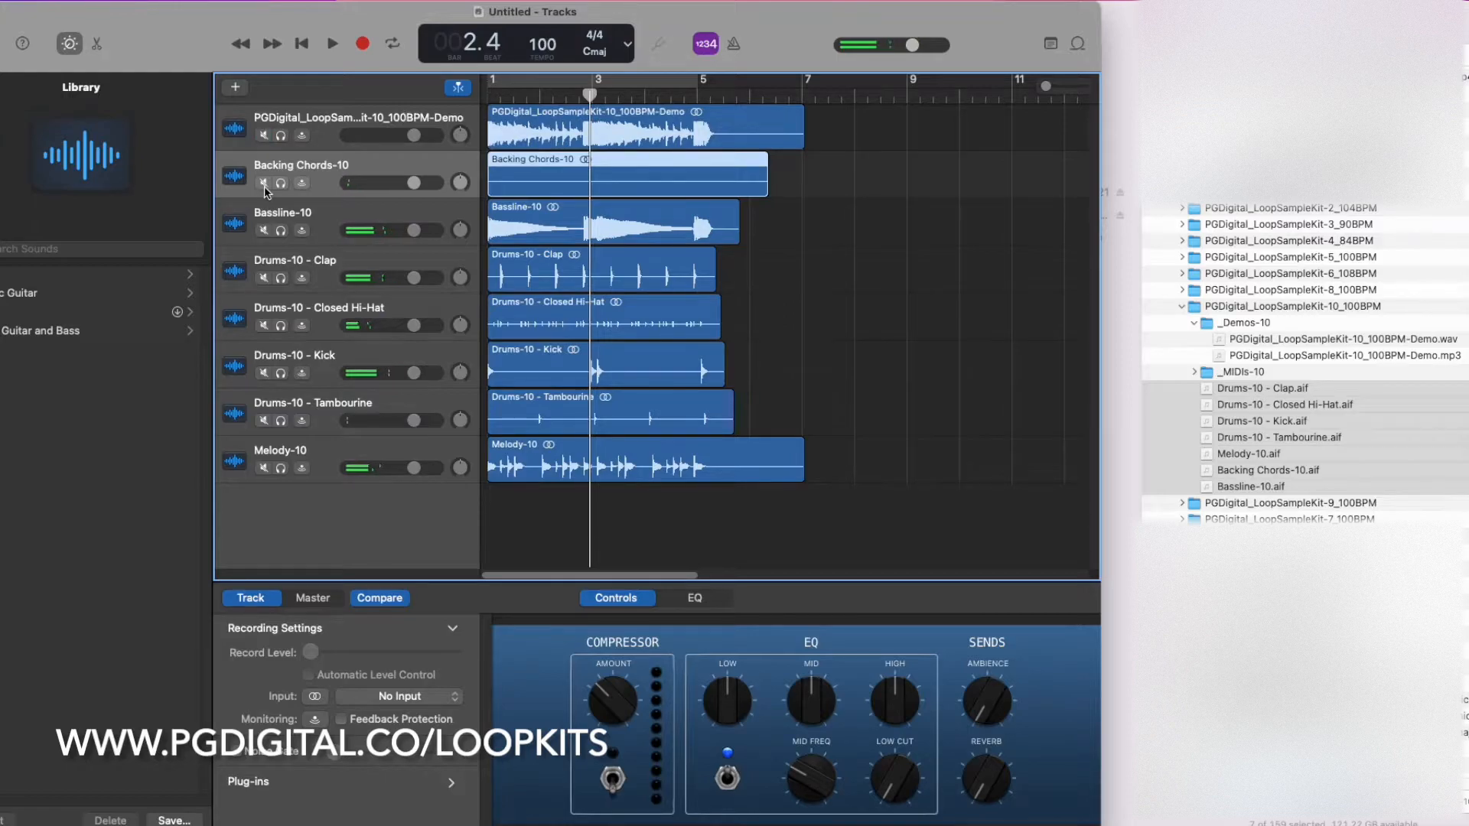
left_click(279, 137)
key("space")
key("Return")
left_click(427, 122)
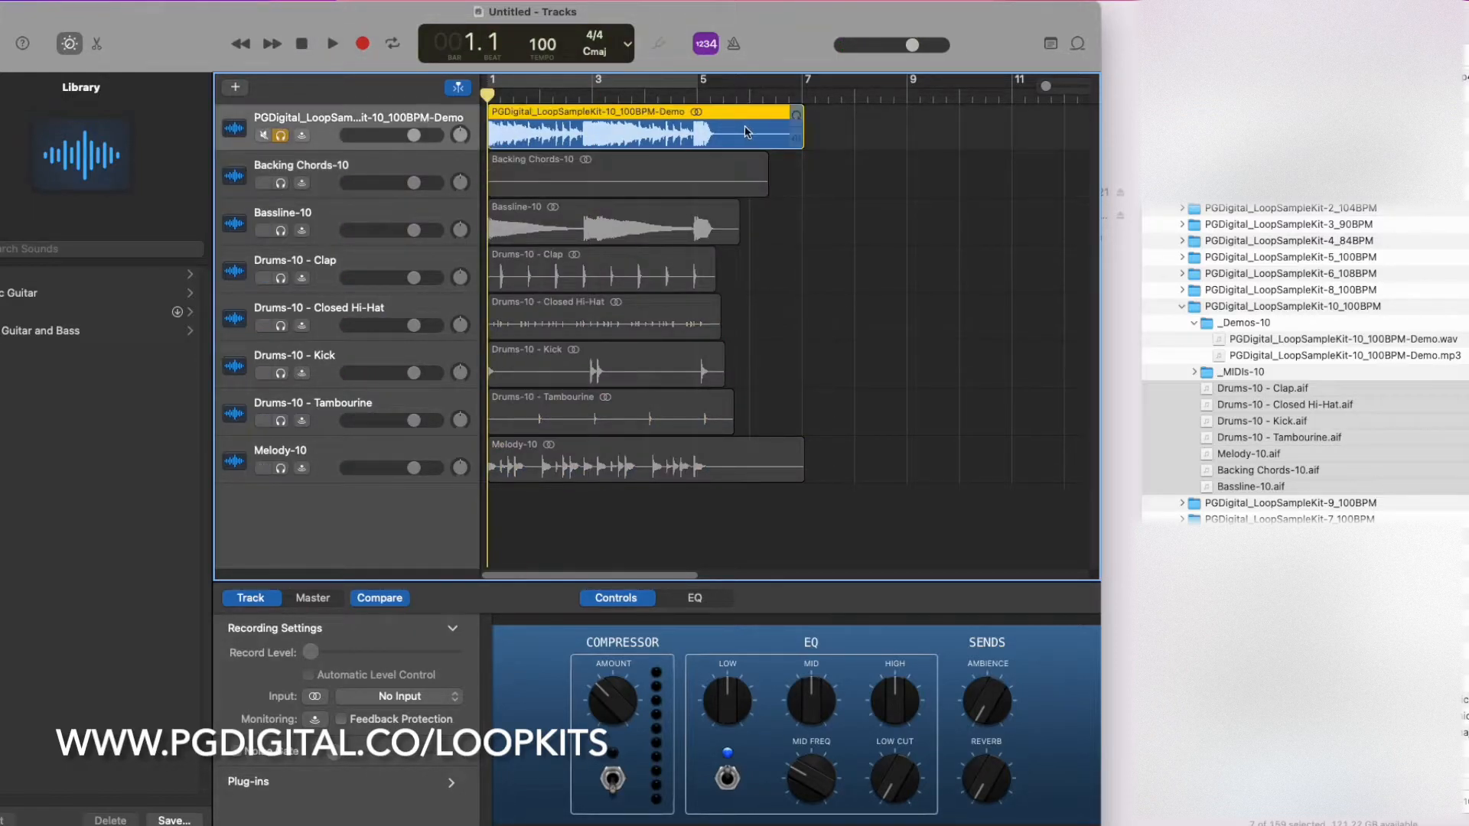
Step: Open the demo region in the Audio Editor and turn on Flex so it follows the project tempo and pitch
double_click(551, 49)
left_click(436, 114)
double_click(621, 109)
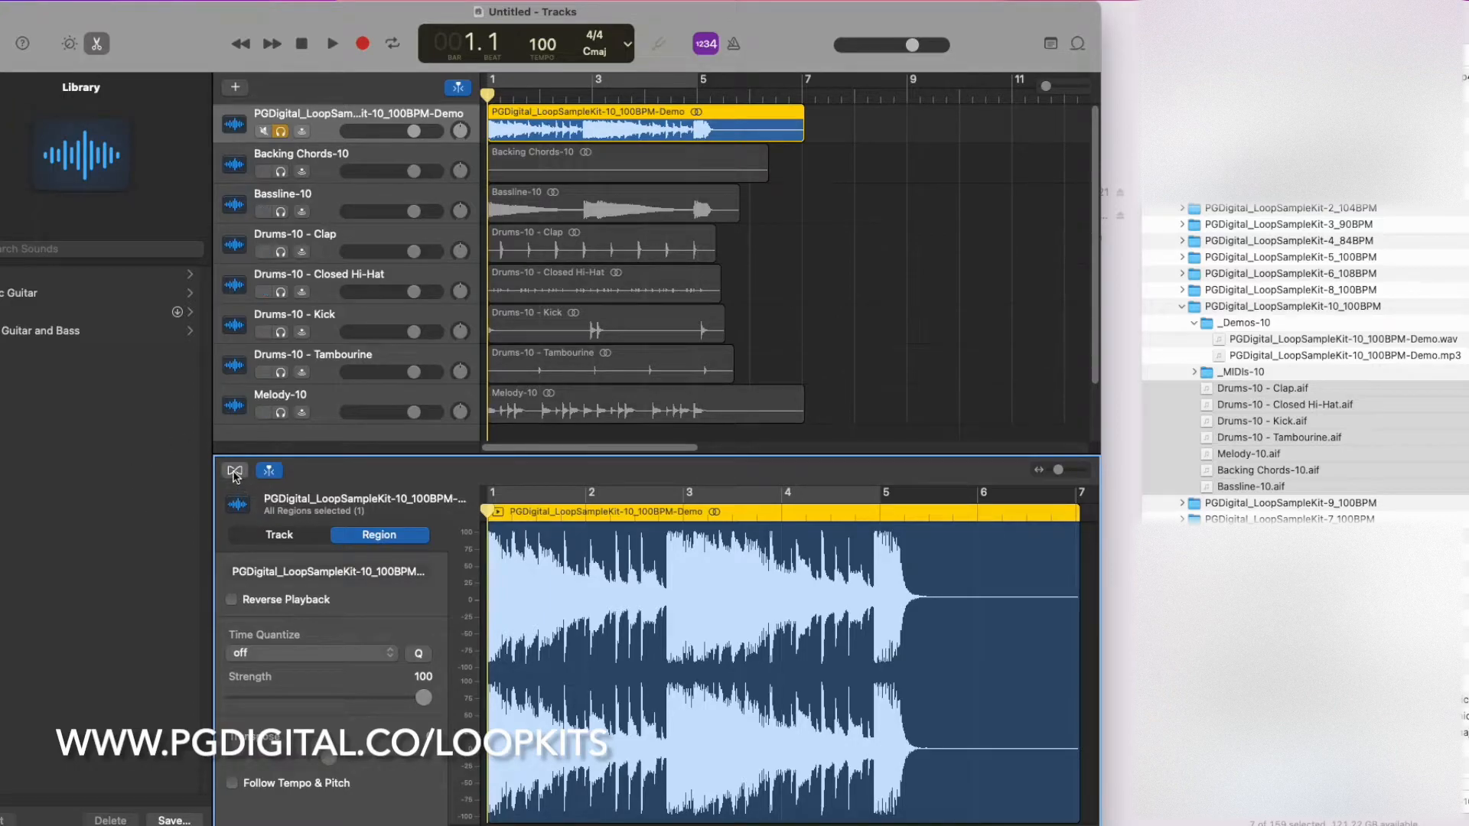
left_click(234, 470)
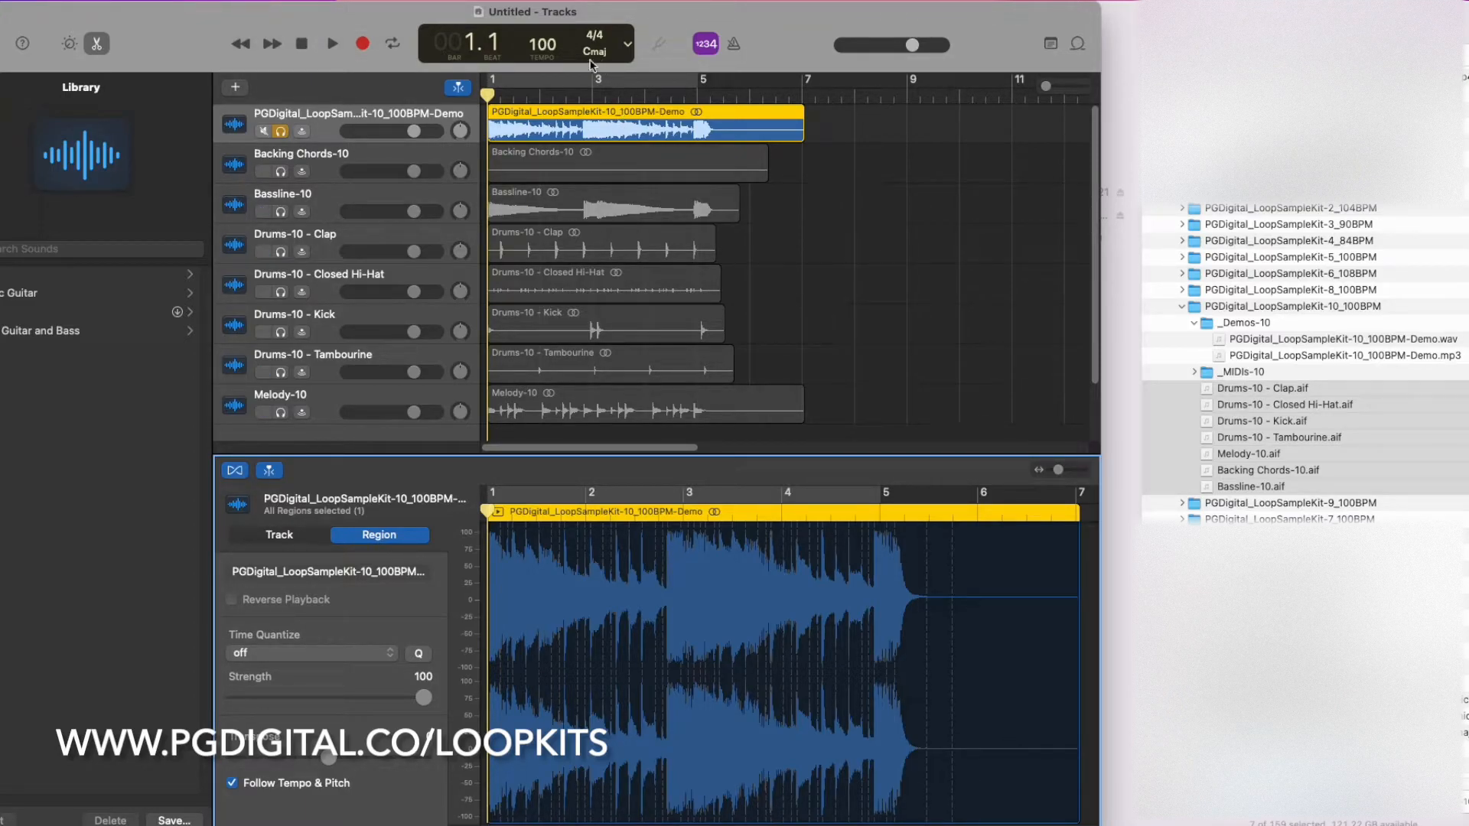
Step: Set the project tempo to 110 BPM and play the soloed demo region from the beginning
double_click(550, 46)
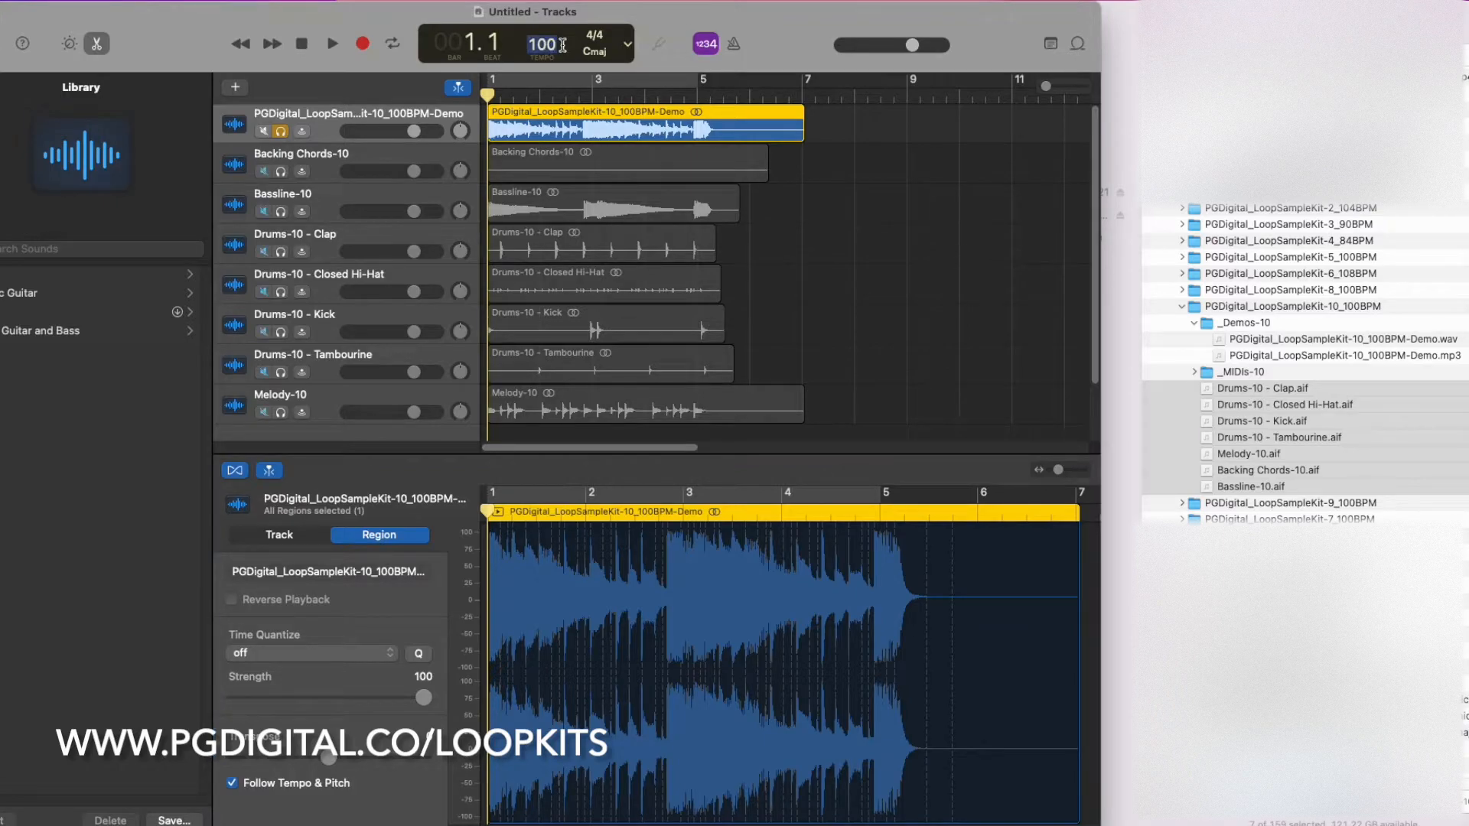
type("19")
type("10")
type("10")
key("Return")
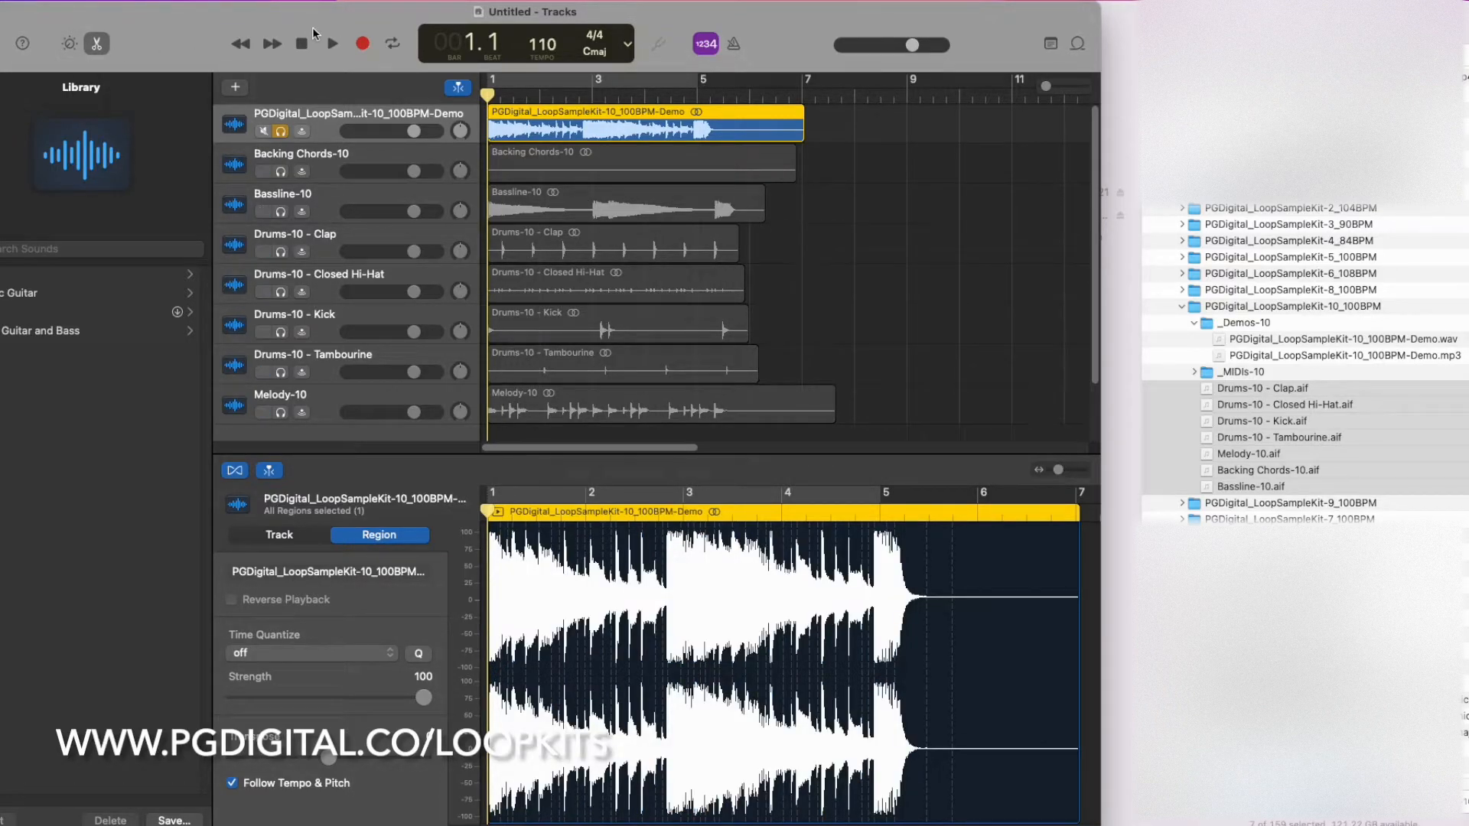
key("space")
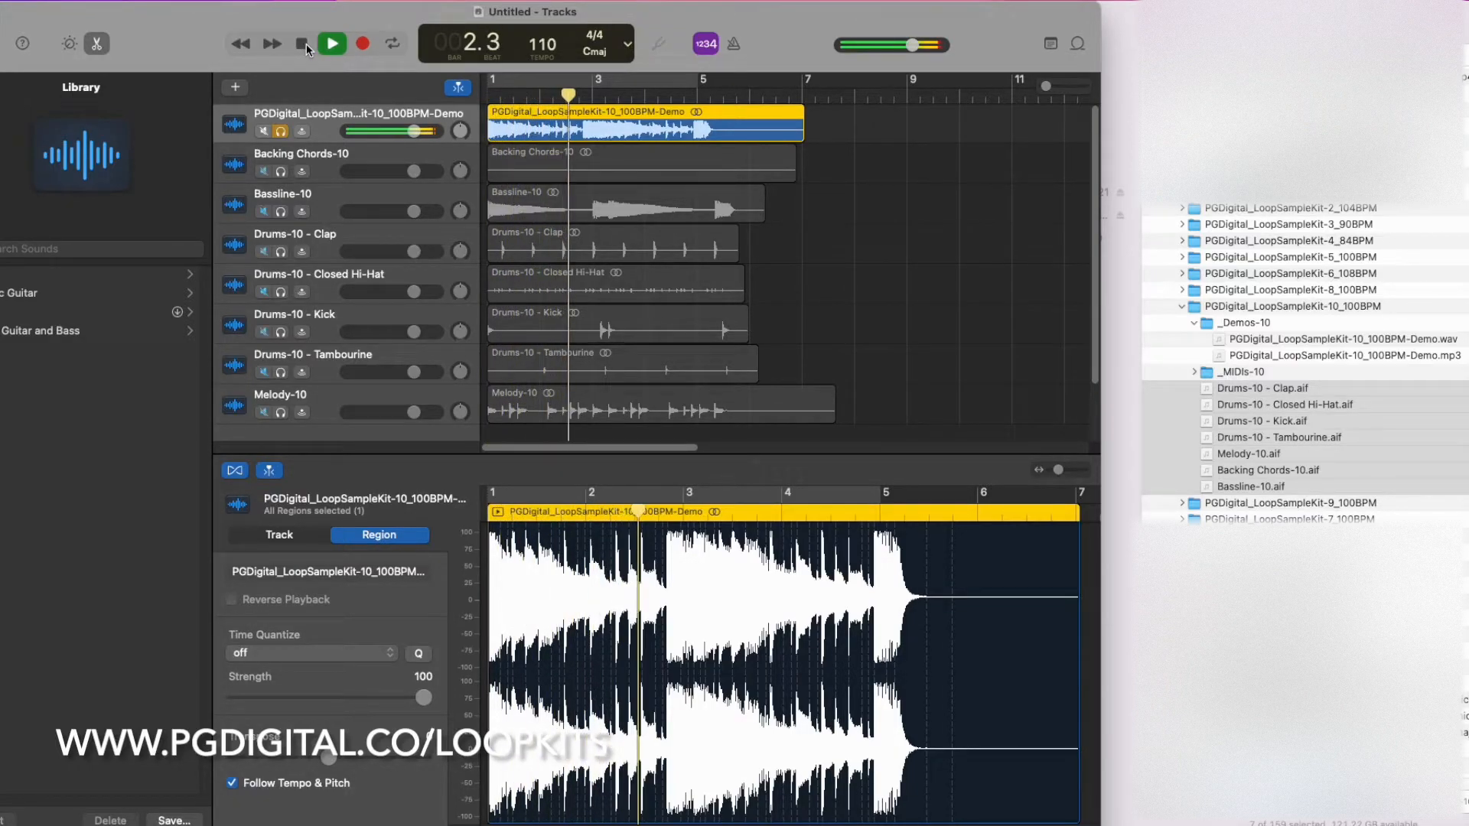
left_click(302, 43)
Step: Set the project tempo to 120 BPM and play the soloed demo region from the beginning
double_click(556, 47)
type("120")
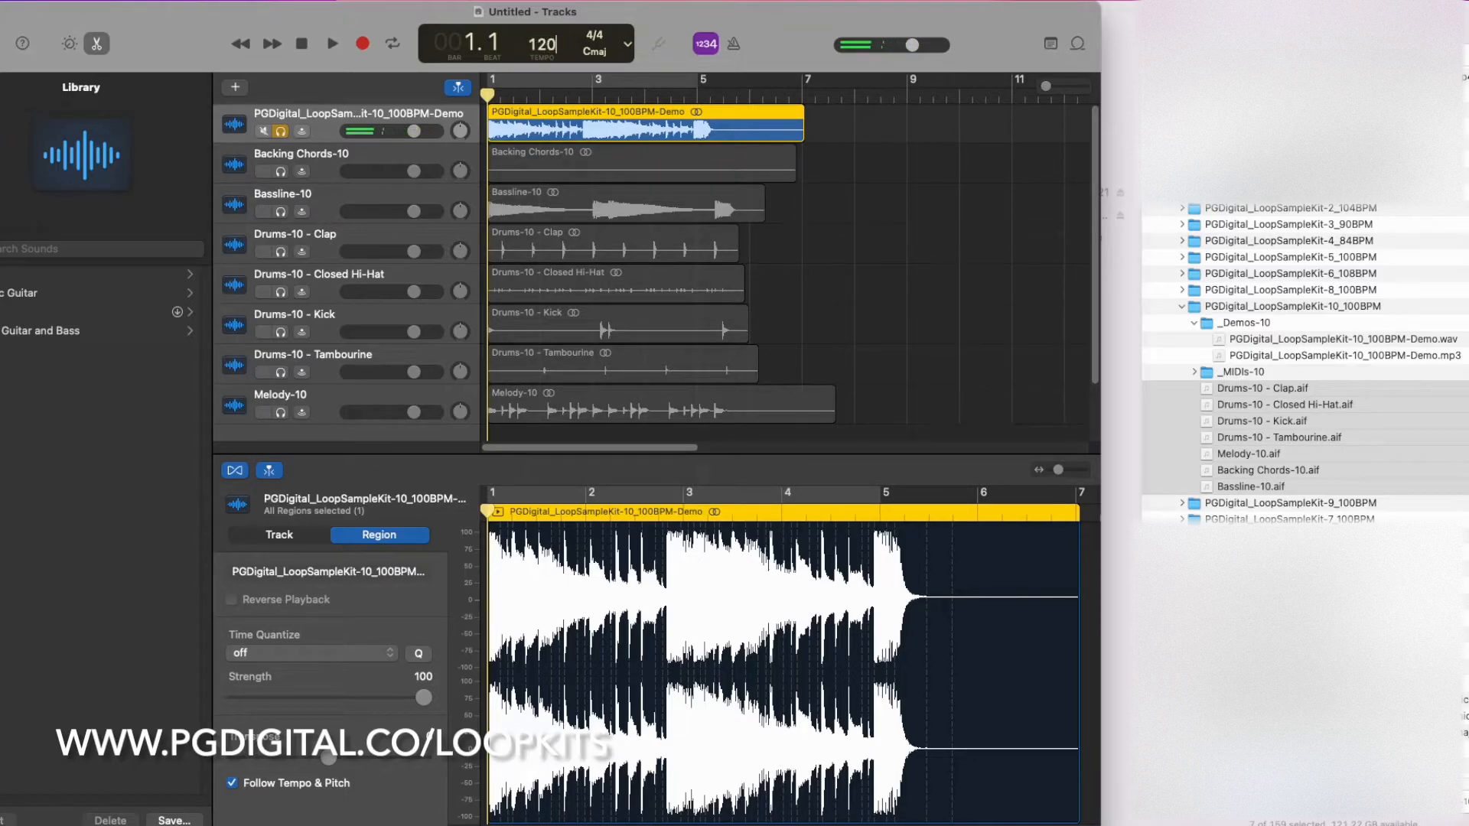
key("Return")
key("space")
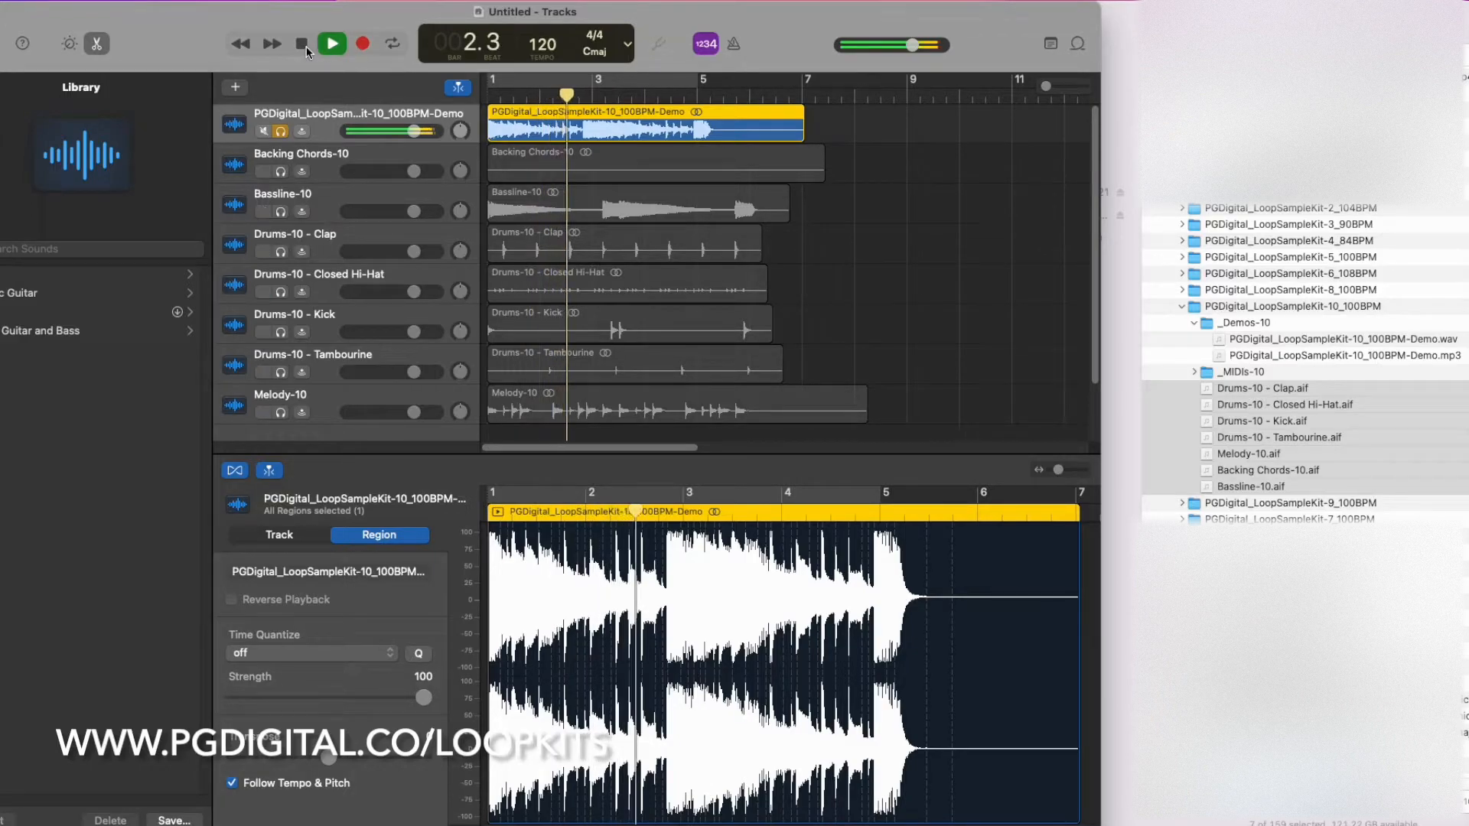
key("space")
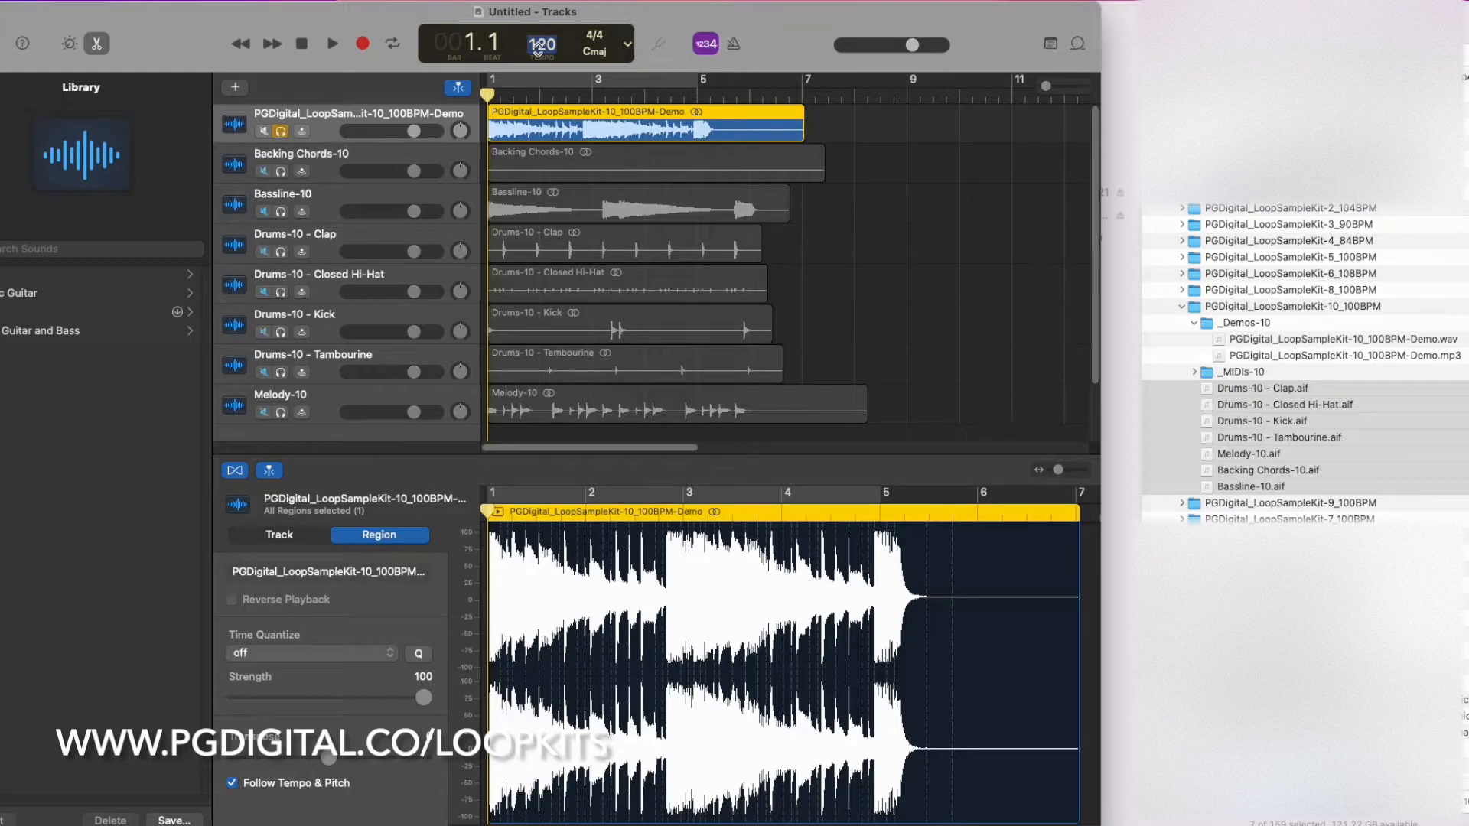
Step: Set the project tempo to 95 BPM and play the soloed demo region from the beginning
type("95")
key("Return")
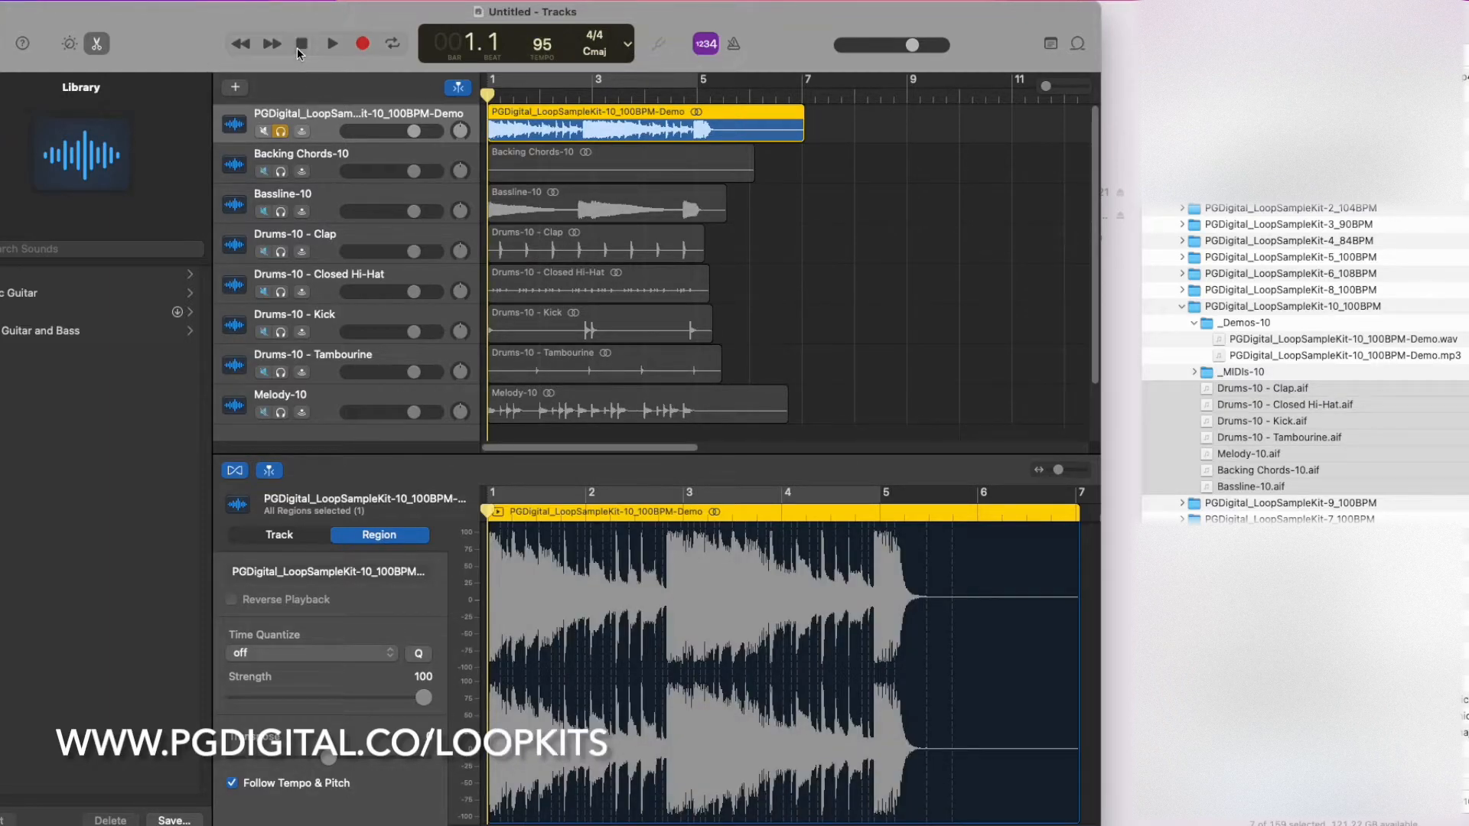
left_click(332, 43)
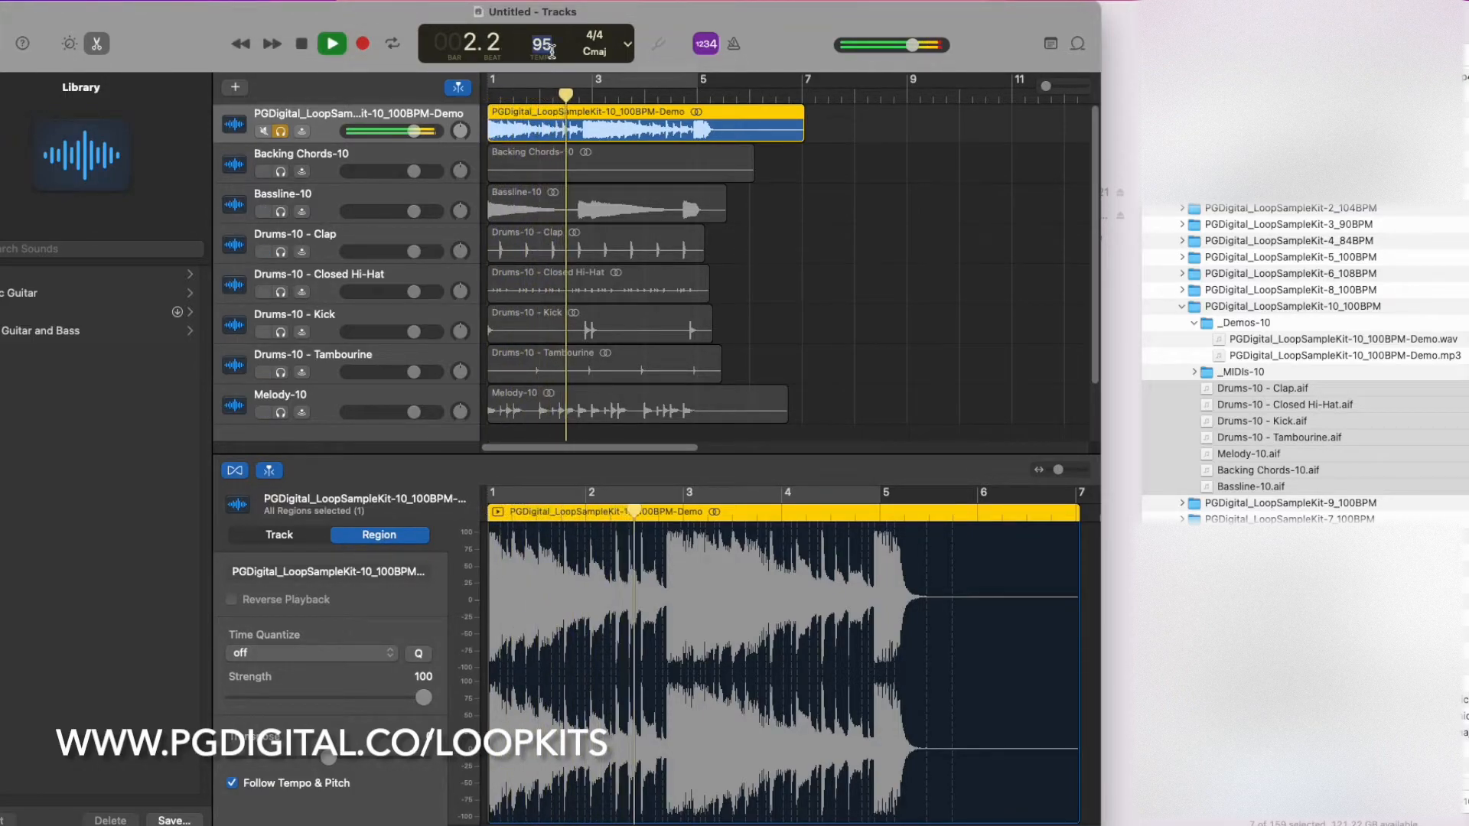
Step: Set the project tempo back to 100 BPM and replay the demo briefly from the beginning, ending with its solo off
type("100")
key("Return")
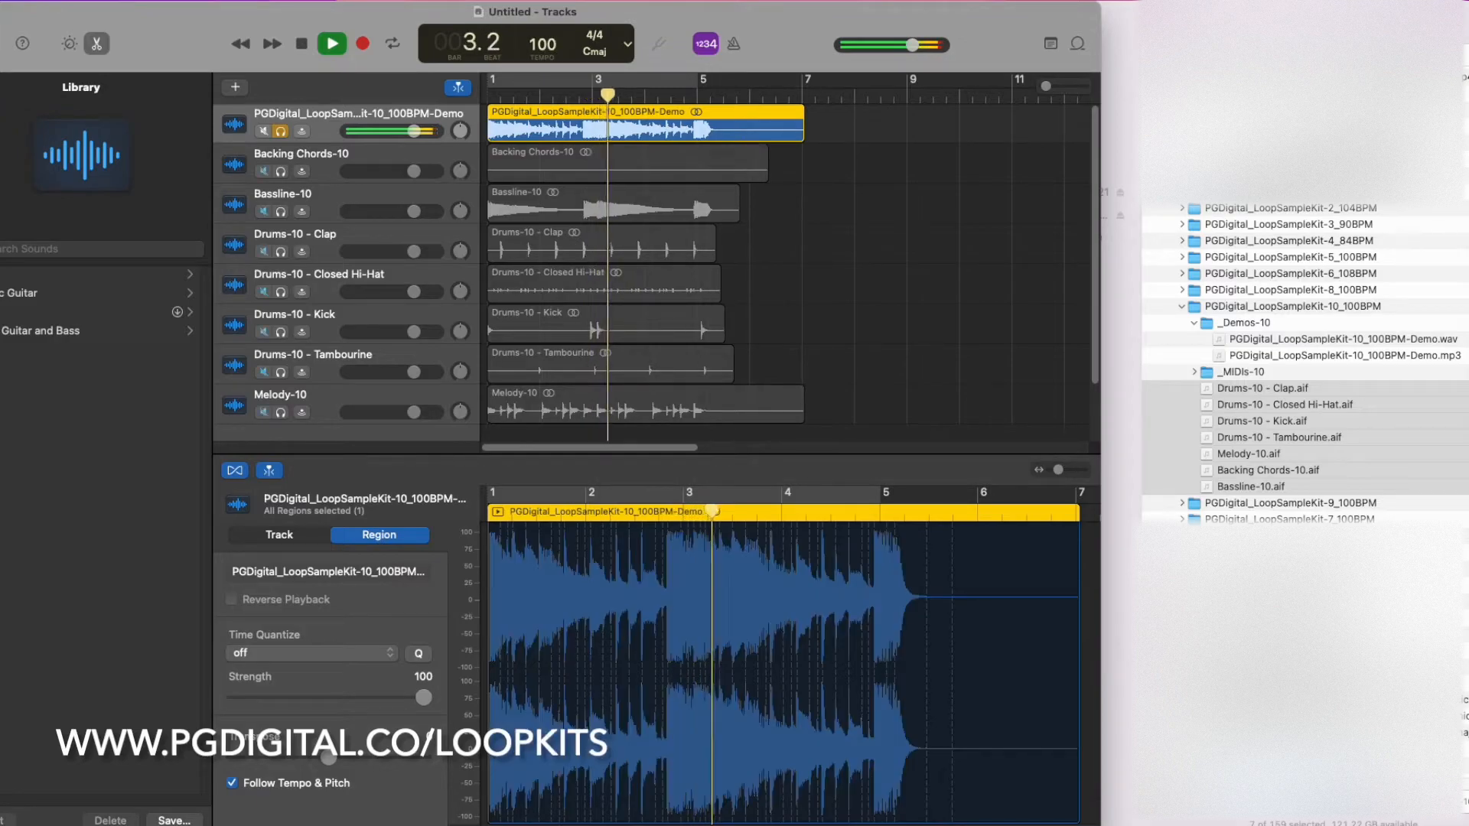
key("Return")
key("space")
key("super+a")
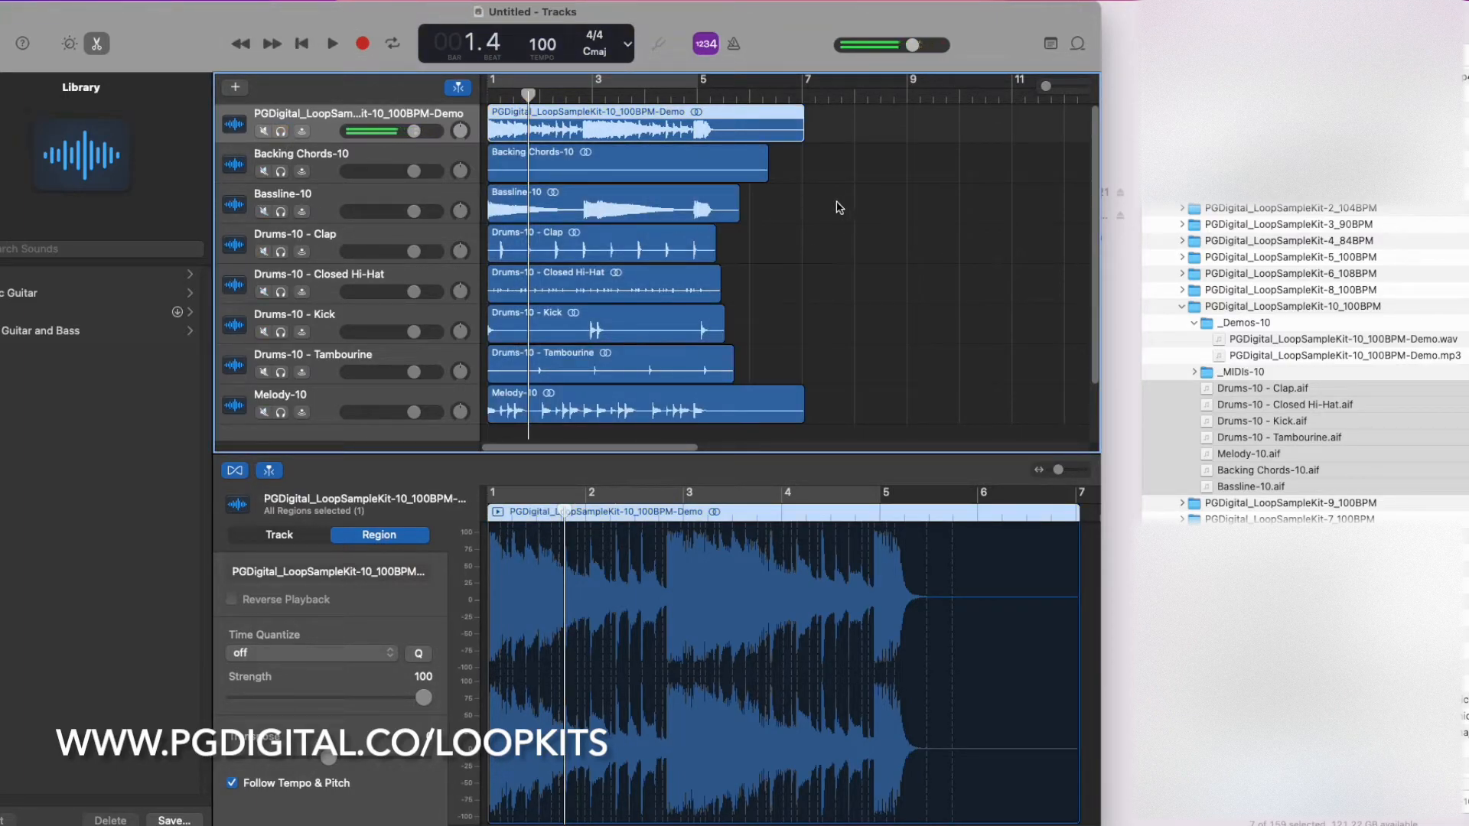
Step: Open the Drums-10 - Clap region in the Audio Editor and turn on Flex for its track
left_click(387, 164)
left_click(407, 195)
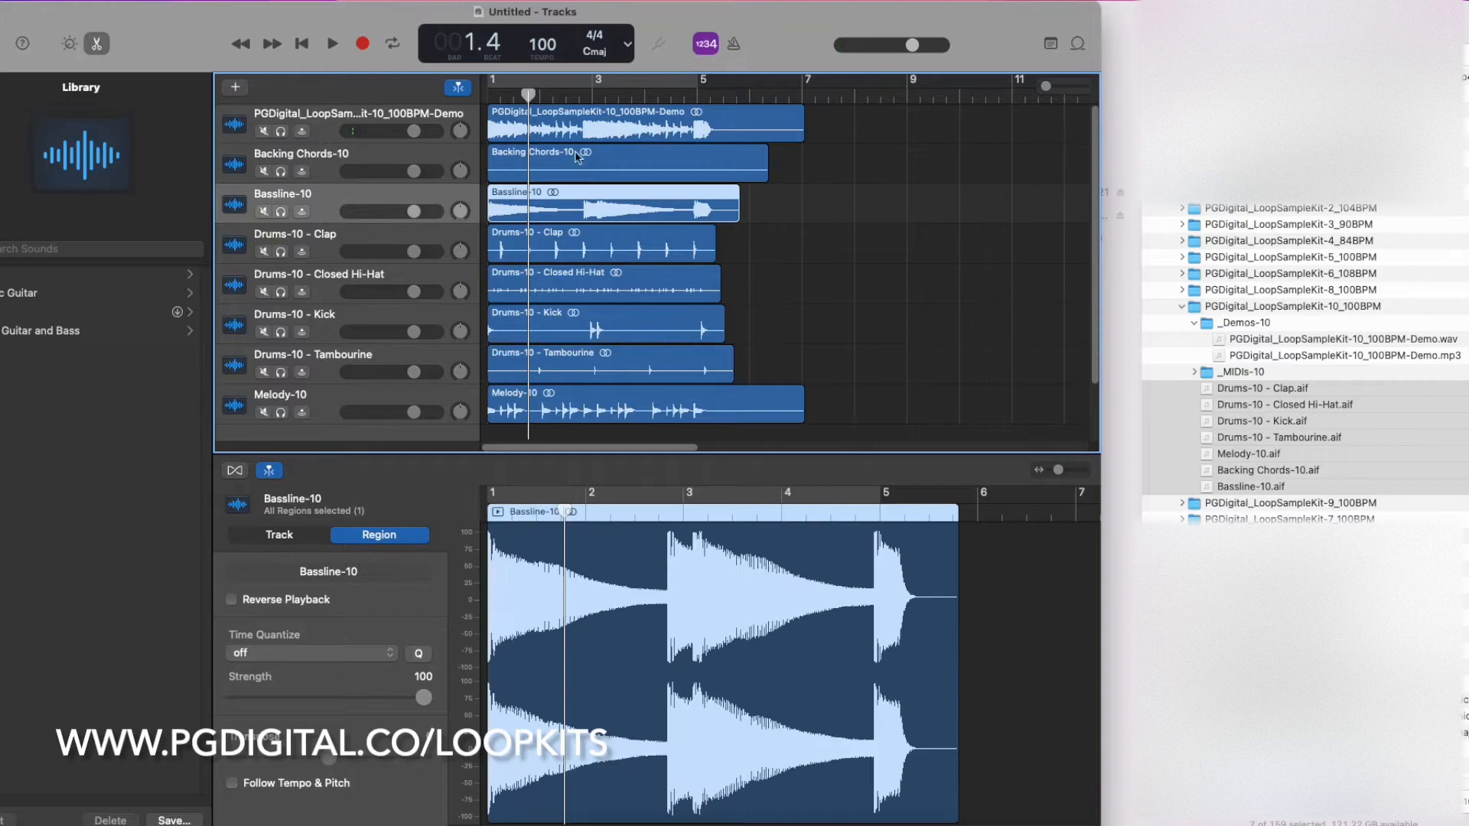
left_click(405, 237)
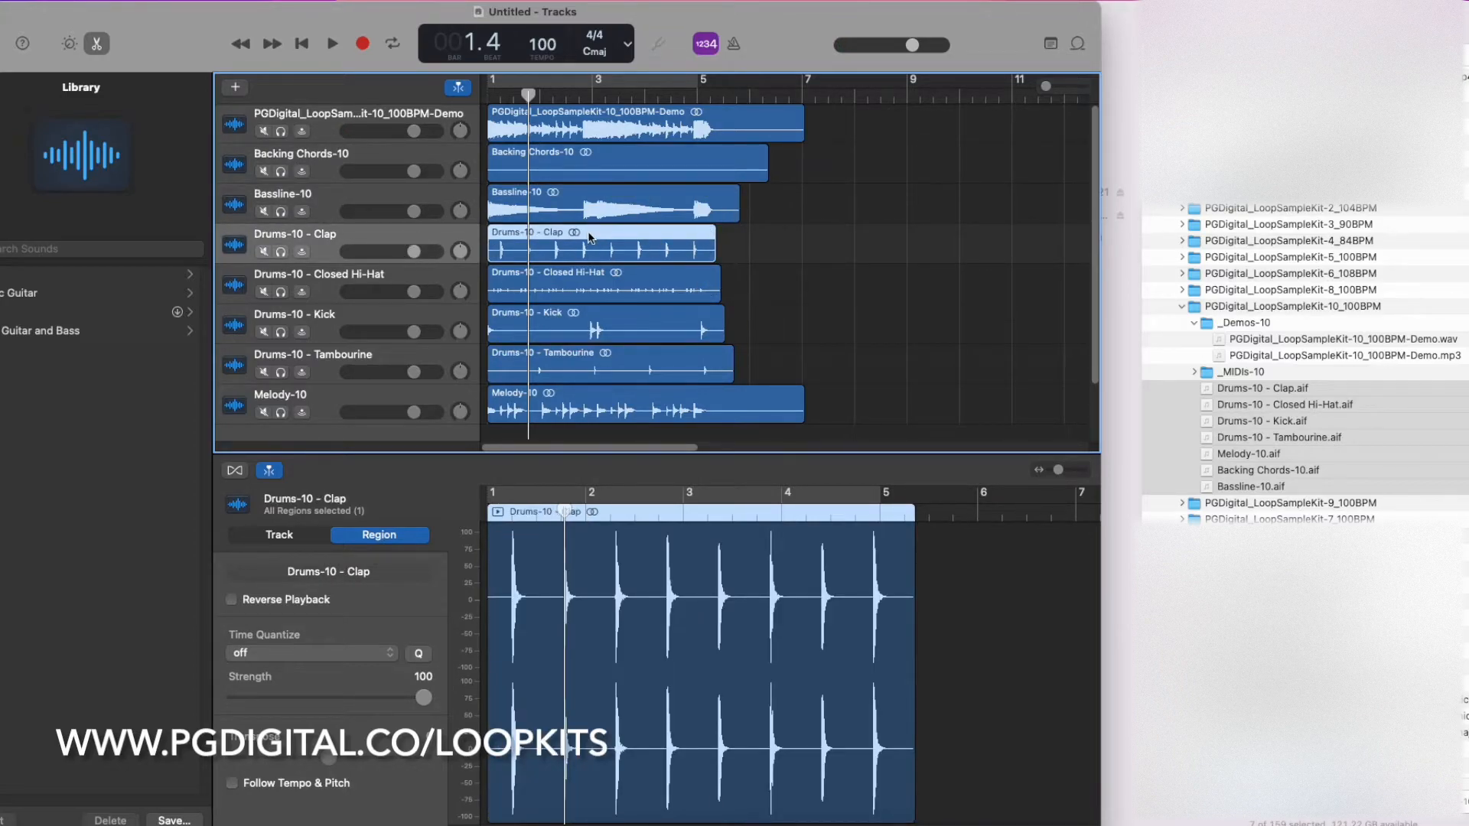
key("e")
double_click(584, 348)
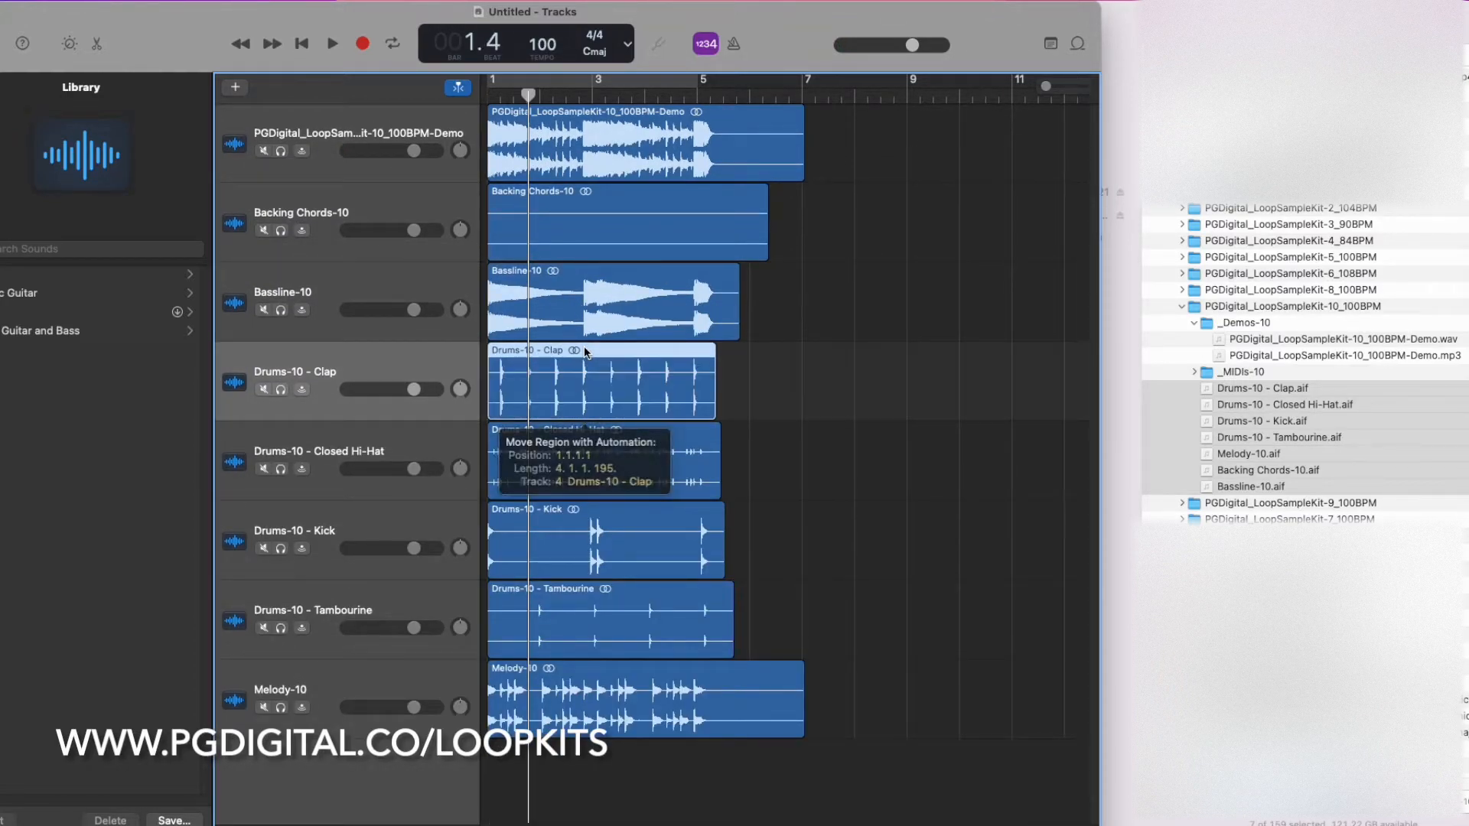
left_click(236, 473)
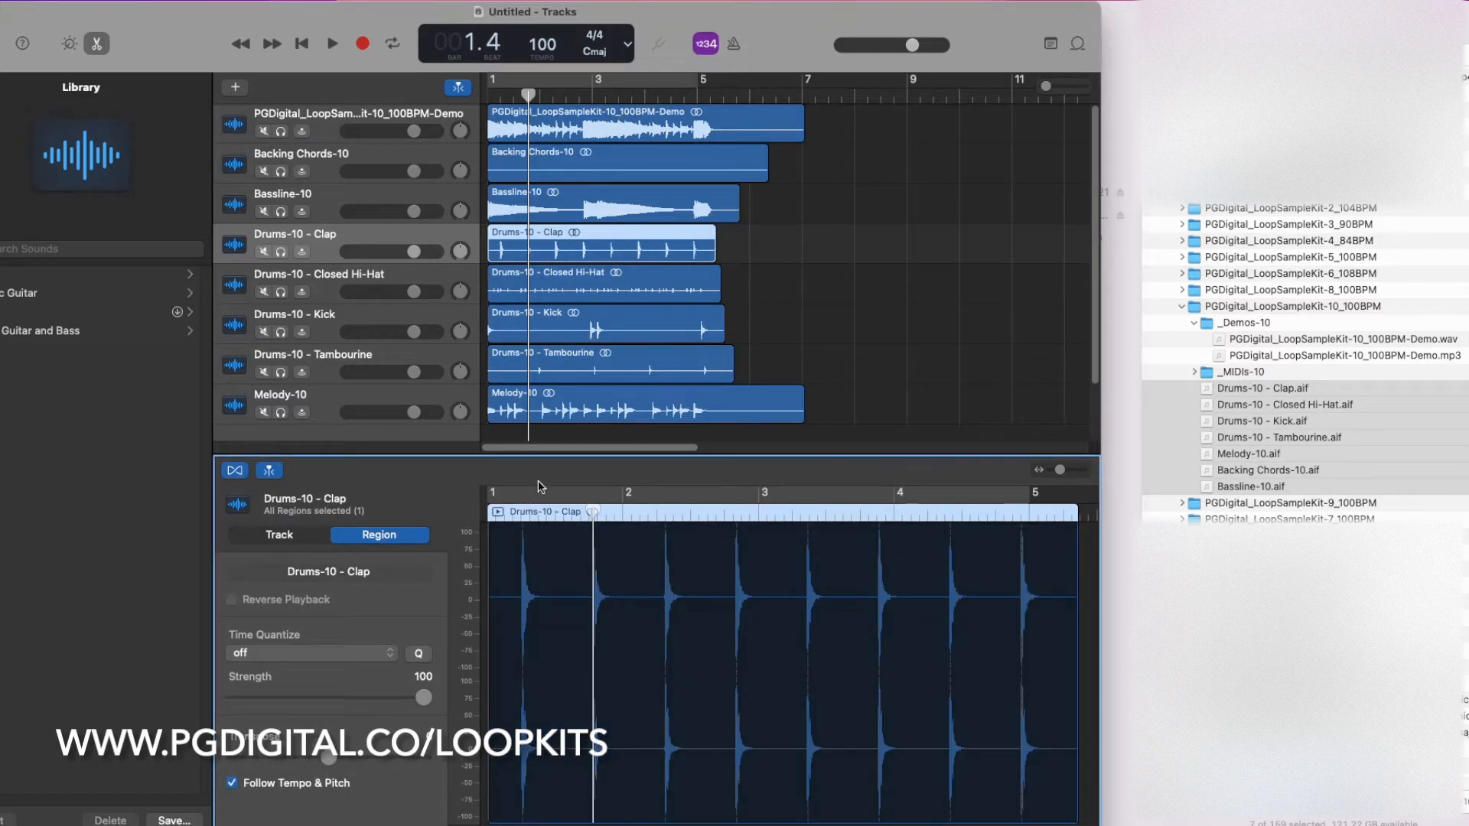
Step: Split the regions on all eight tracks at bar 5 and delete the parts after the split
left_click(440, 156)
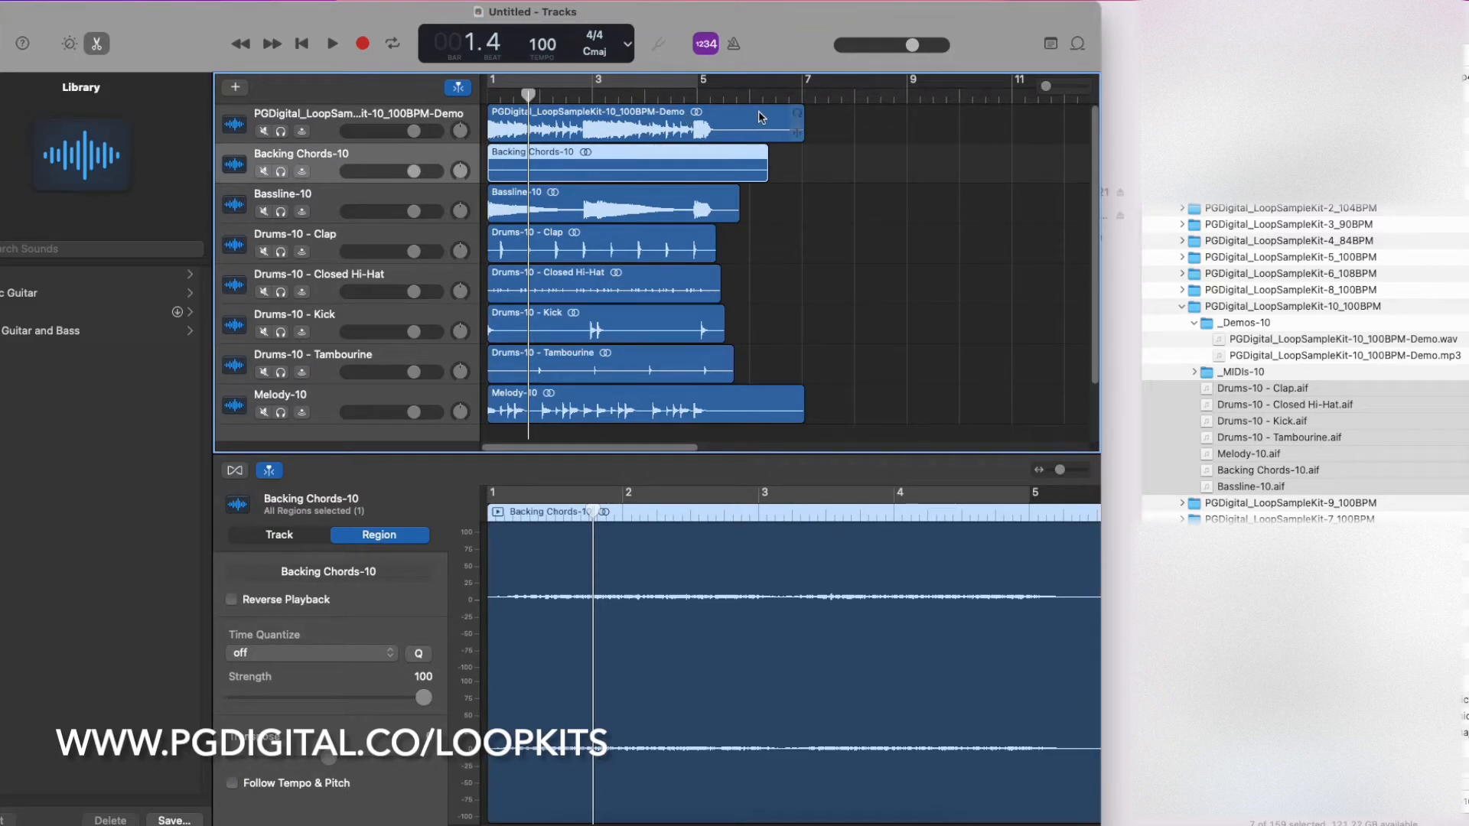
left_click(406, 115)
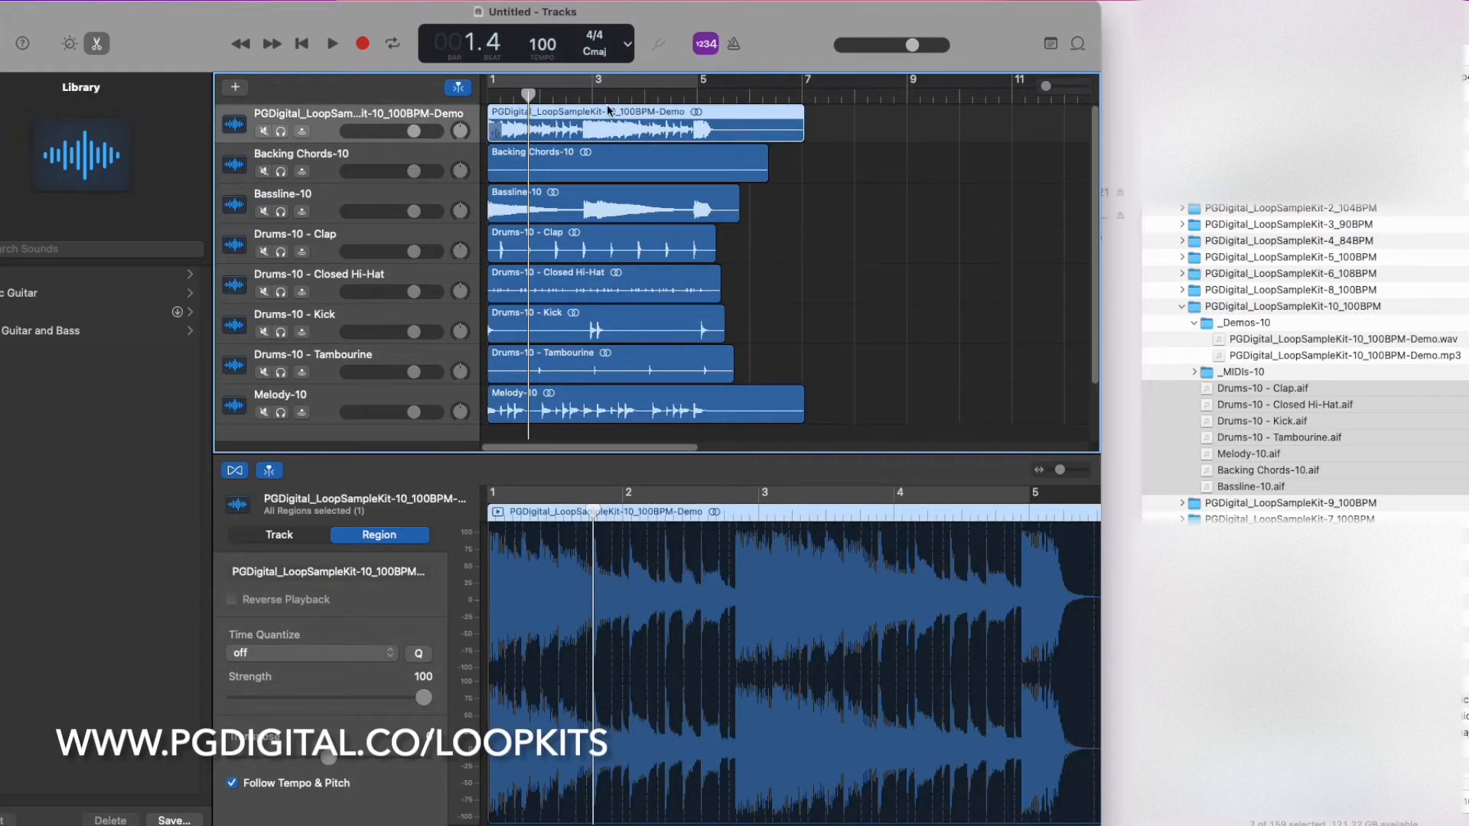
left_click_drag(738, 95, 695, 93)
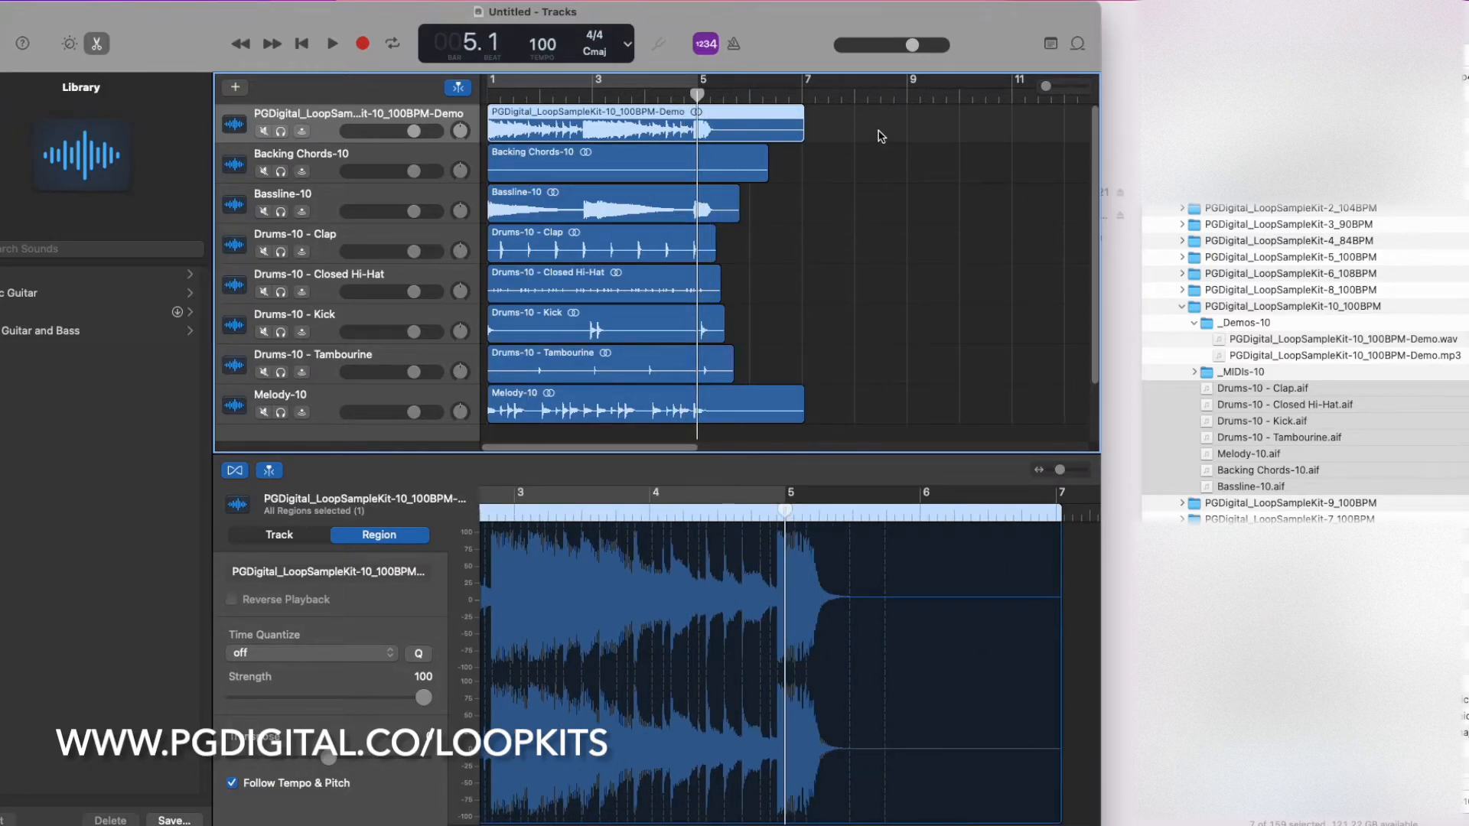
left_click_drag(880, 133, 664, 411)
scroll(953, 384, "up", 2)
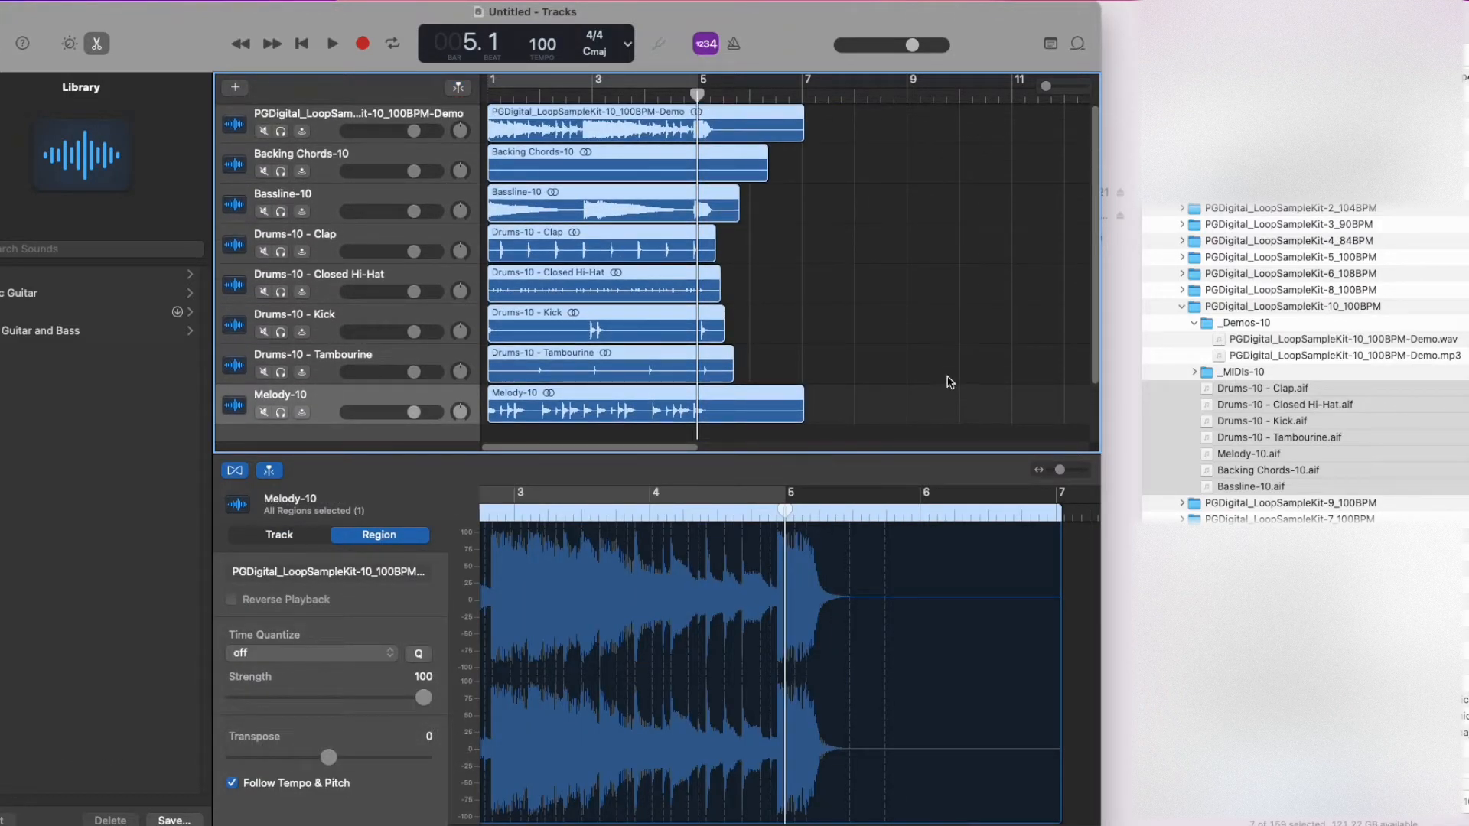
key("super+t")
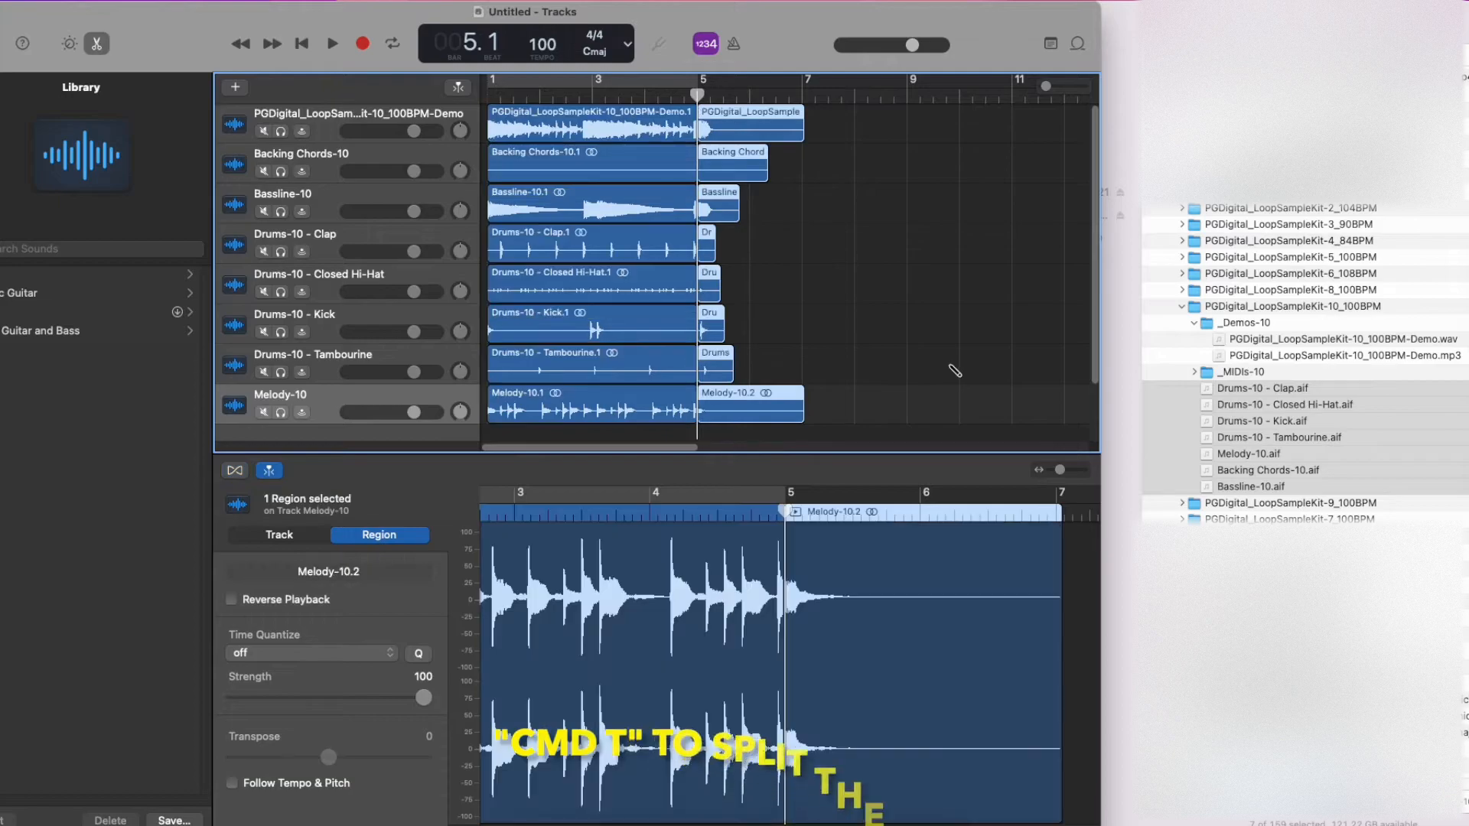
key("Delete")
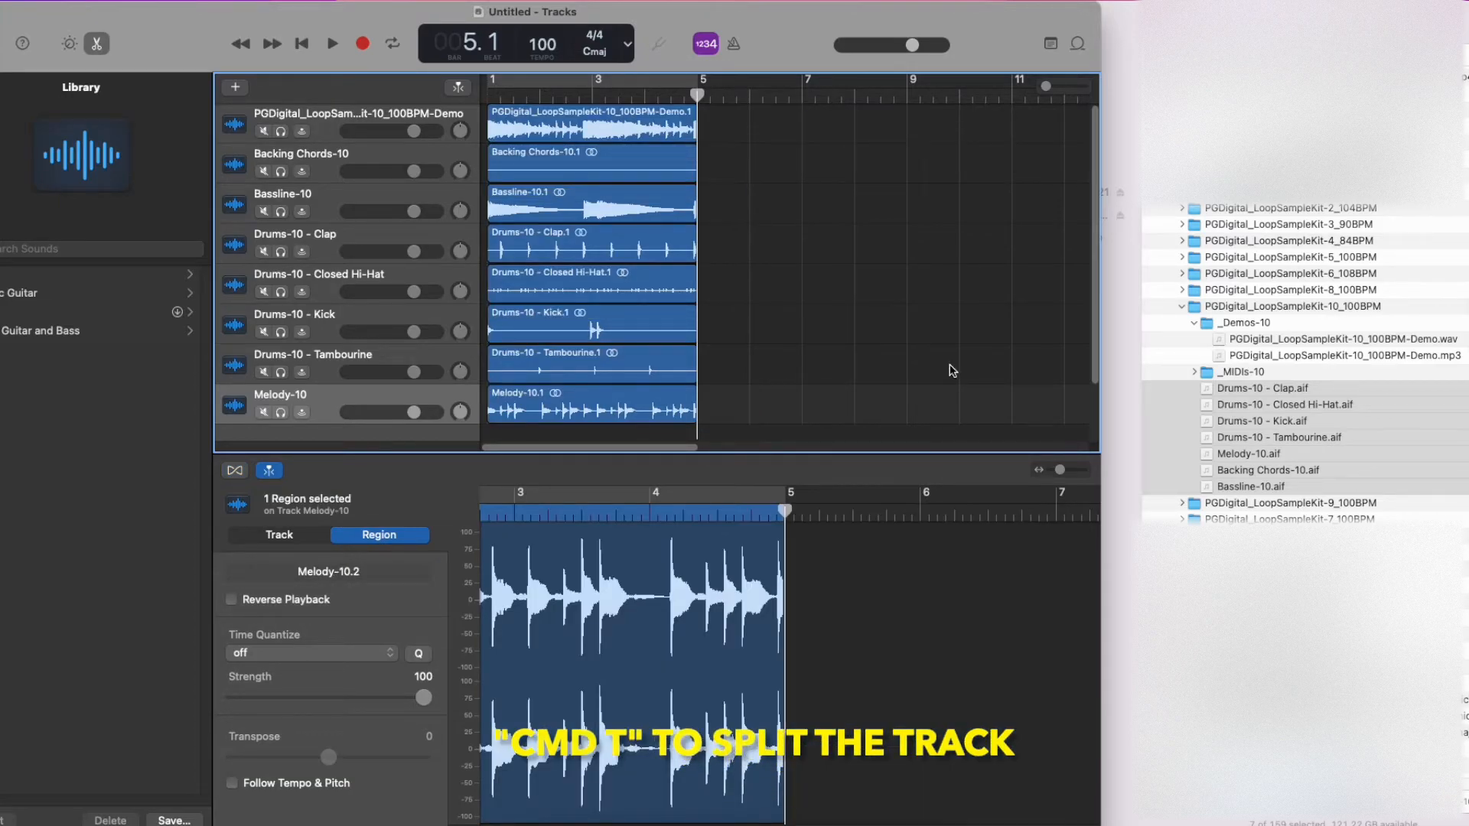
Step: Delete the PGDigital_LoopSampleKit-10_100BPM-Demo track together with its region
left_click(412, 115)
key("Delete")
key("super+Delete")
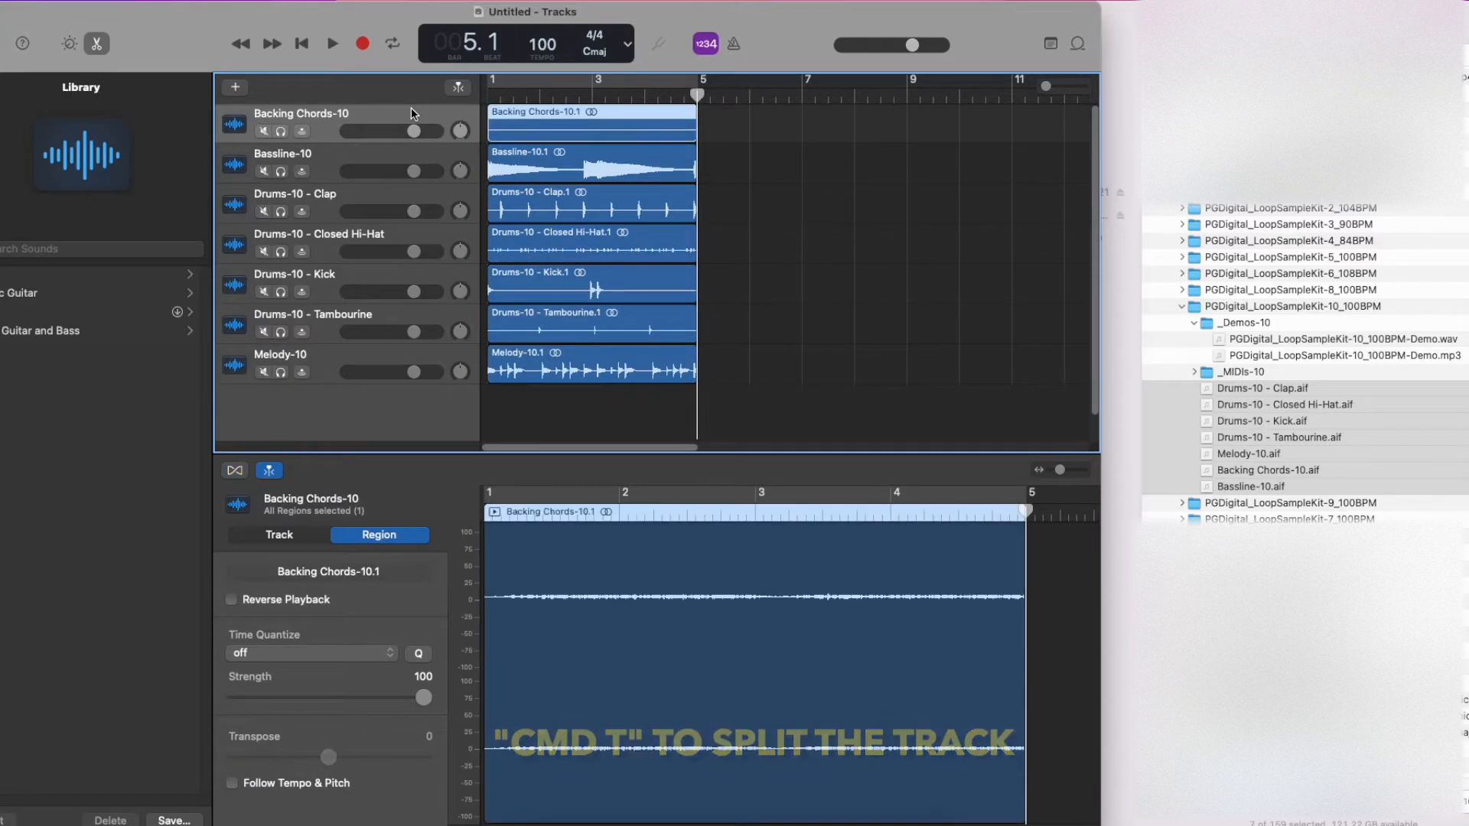
Step: Select the regions on all seven tracks and place the playhead at bar 5
left_click(303, 44)
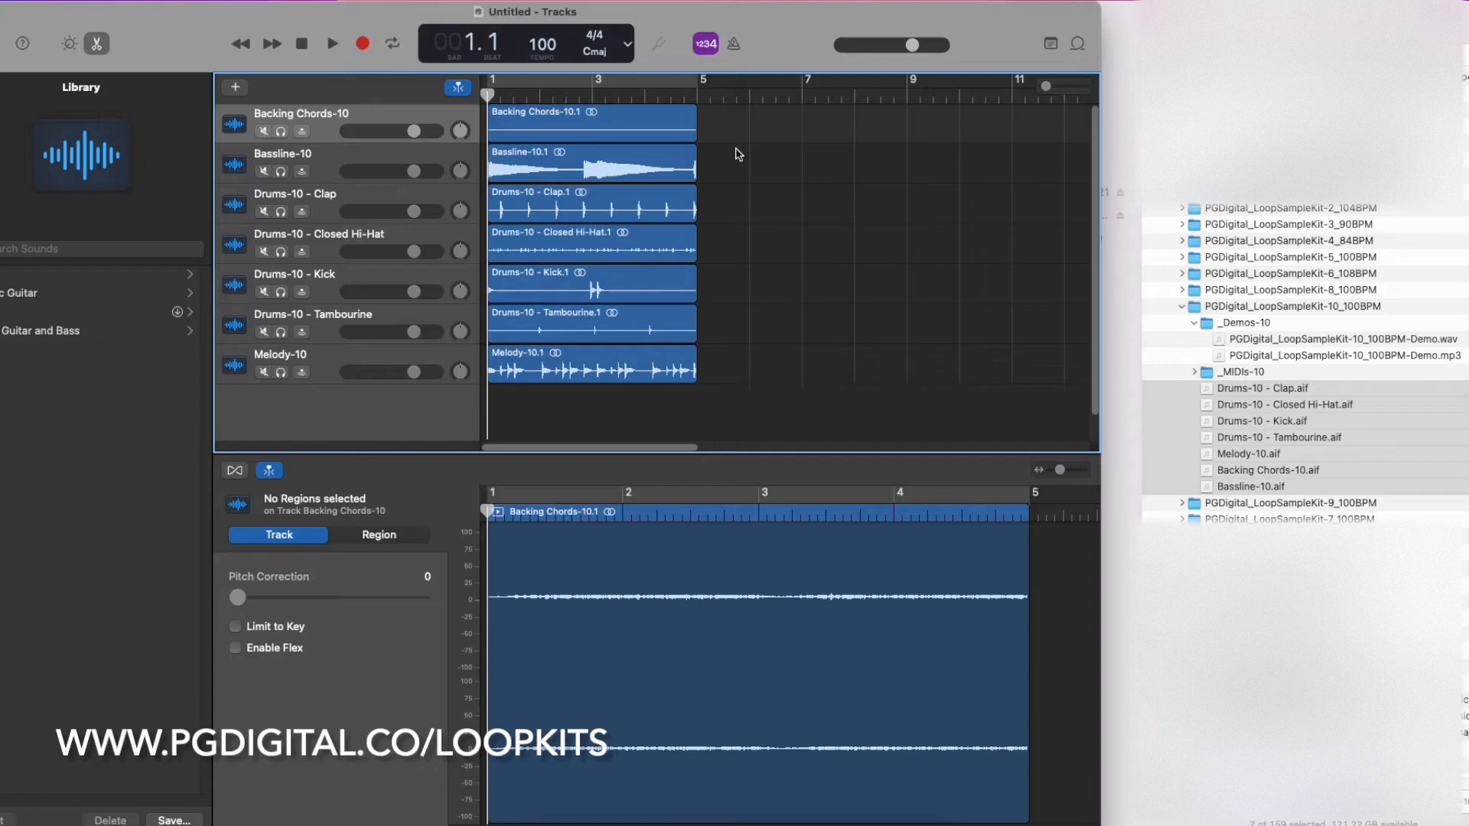
key("super+a")
scroll(612, 229, "down", 1)
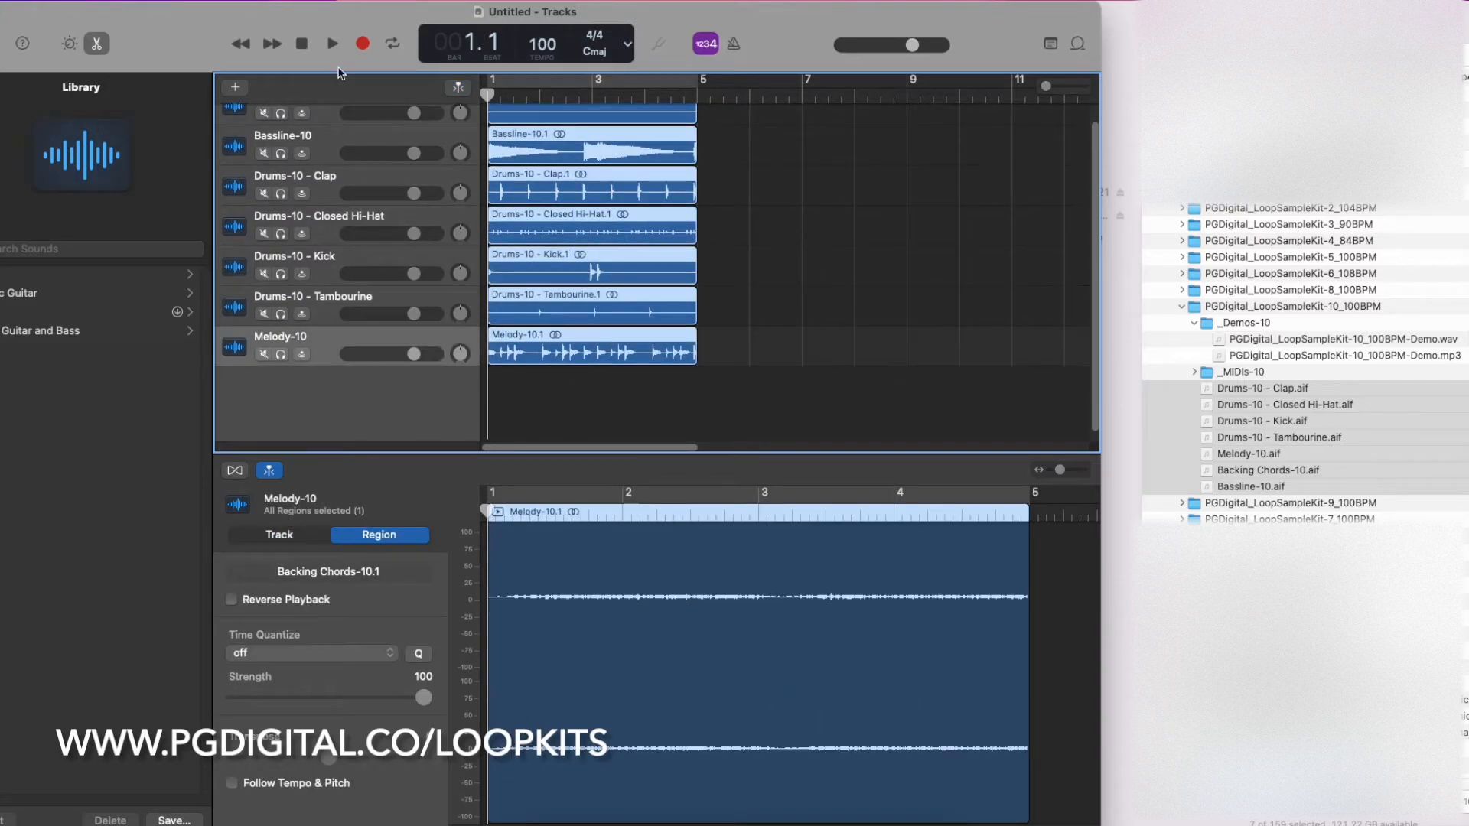
left_click(274, 45)
left_click(273, 45)
left_click(274, 44)
left_click(274, 45)
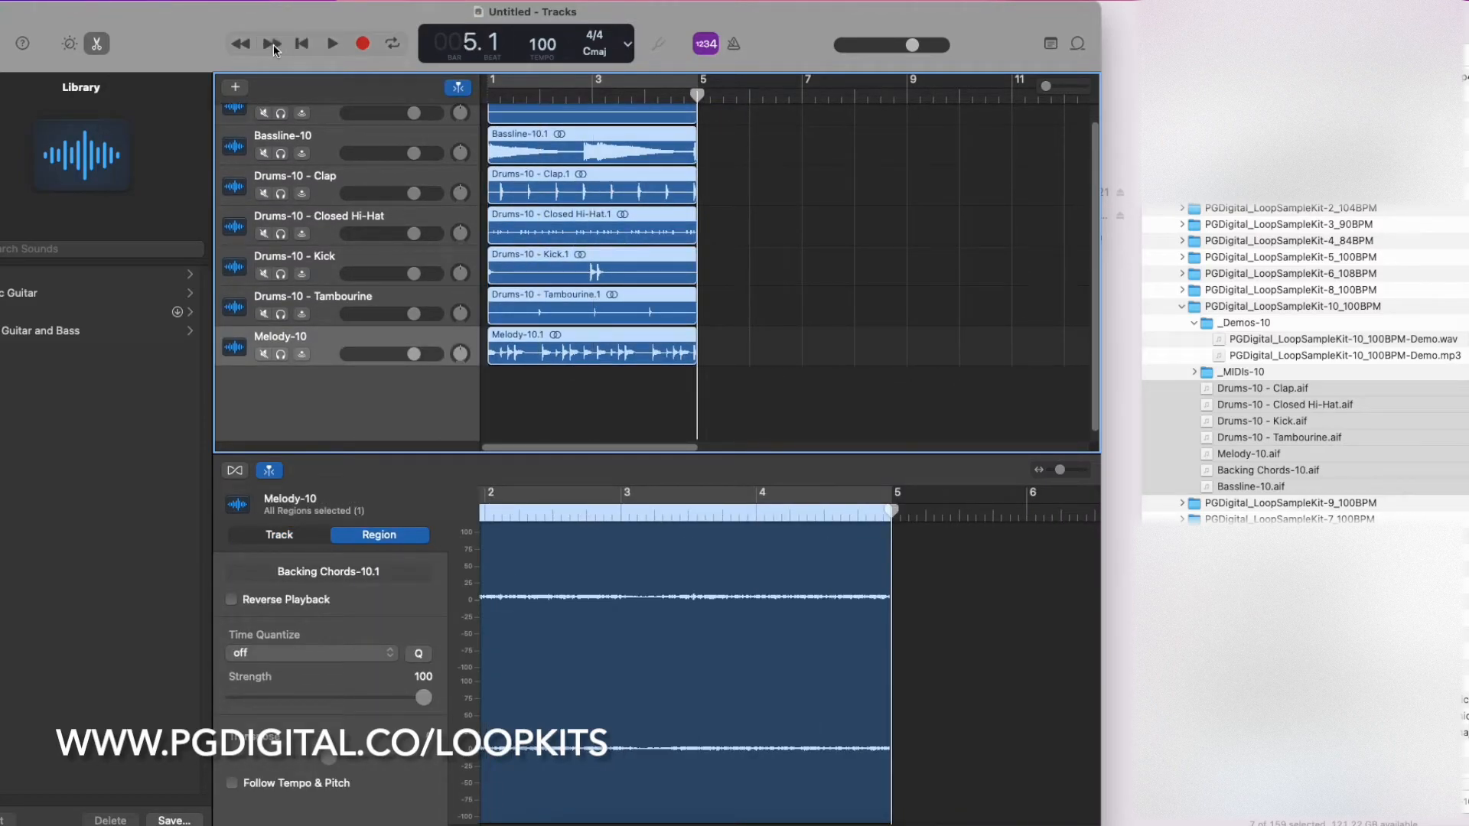
scroll(999, 274, "up", 1)
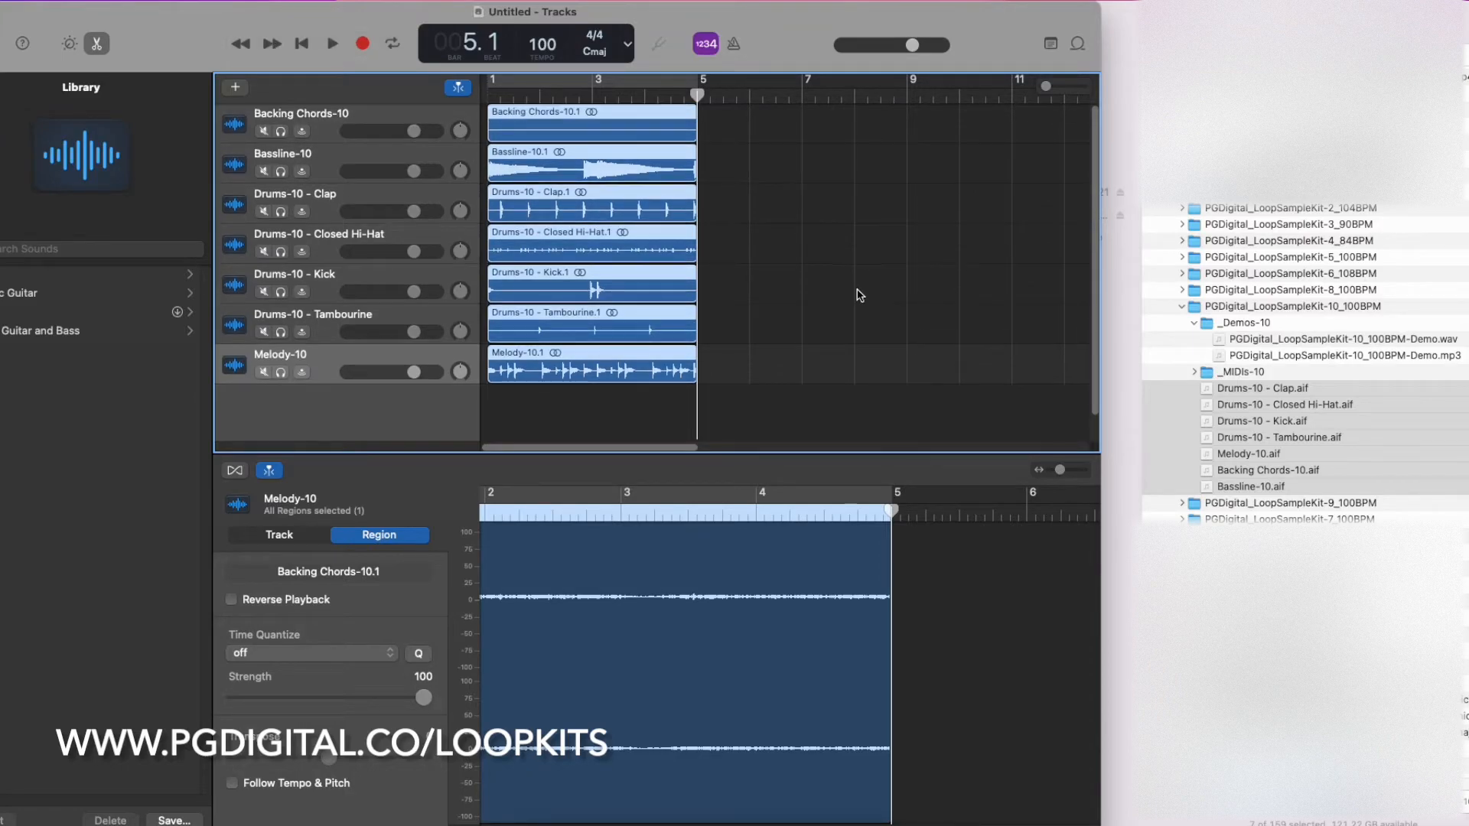
left_click(859, 295)
Step: Copy the four-bar regions of all seven tracks and paste them six times end to end from bar 5 to bar 29
left_click_drag(803, 126, 608, 402)
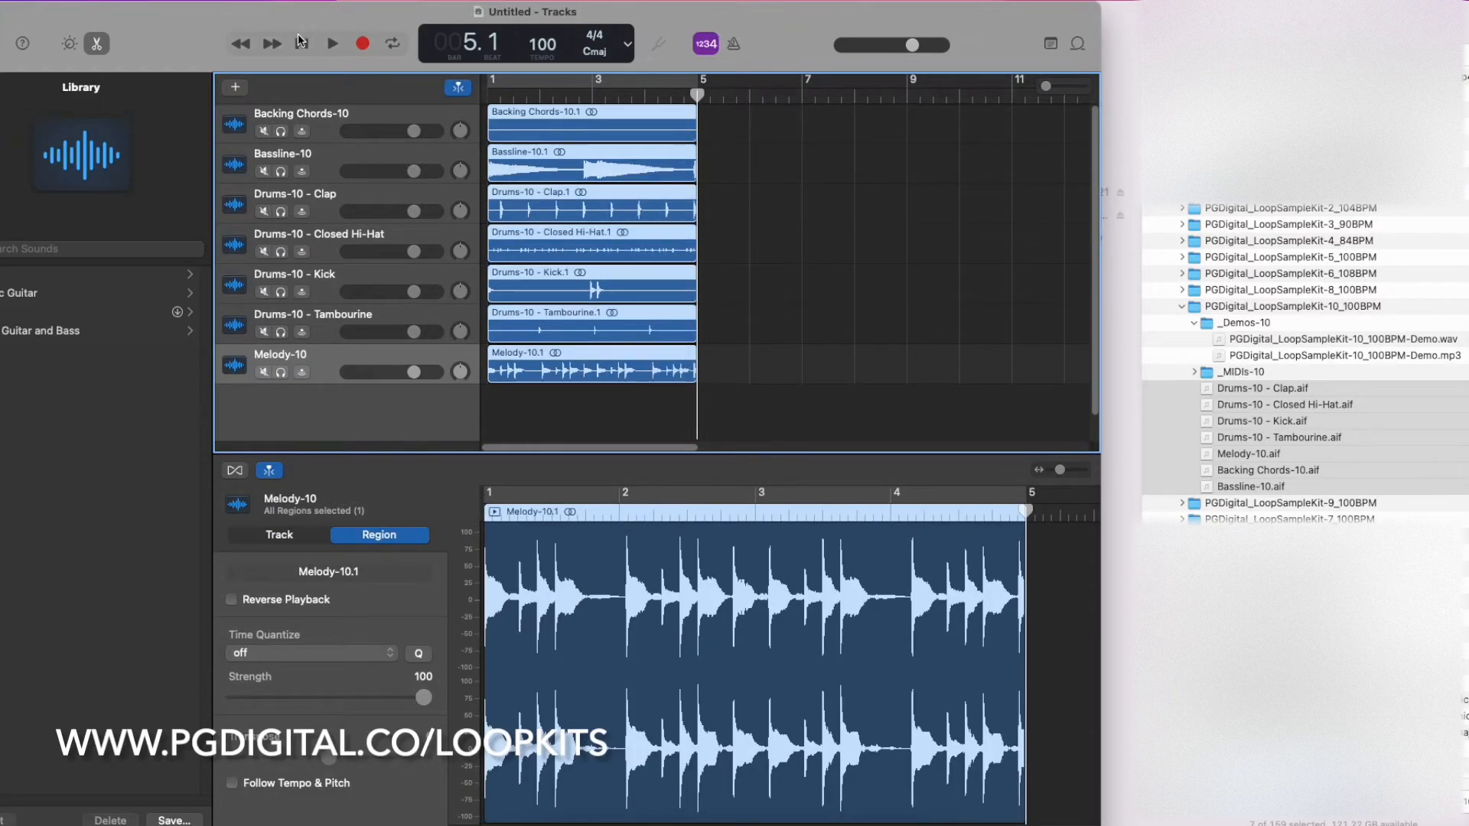
left_click(302, 43)
left_click(273, 44)
left_click(273, 44)
left_click(273, 44)
left_click(273, 44)
key("super+v")
key("super+v")
key("super+v")
key("super+v")
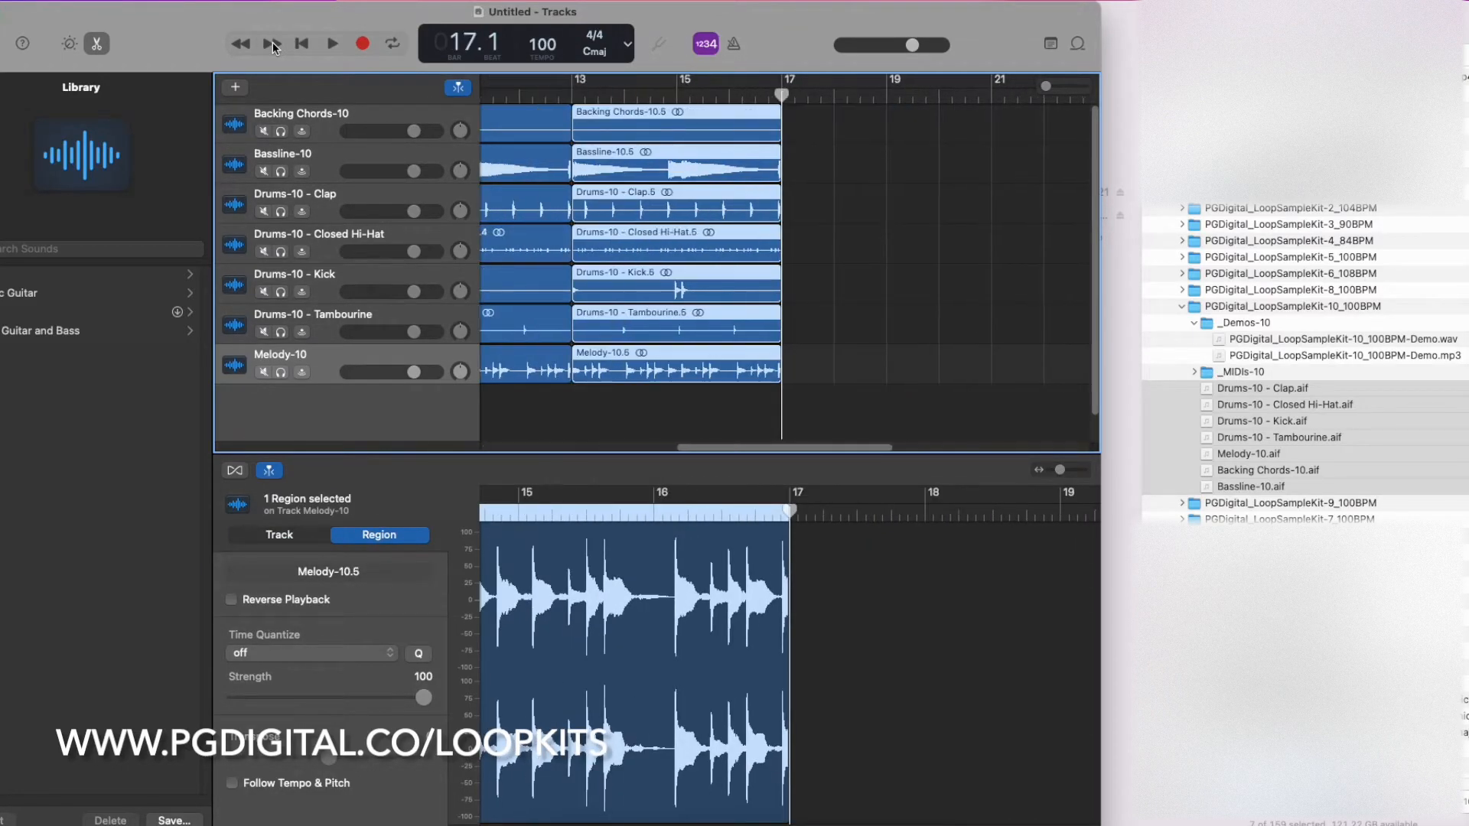
key("super+v")
key("super+v")
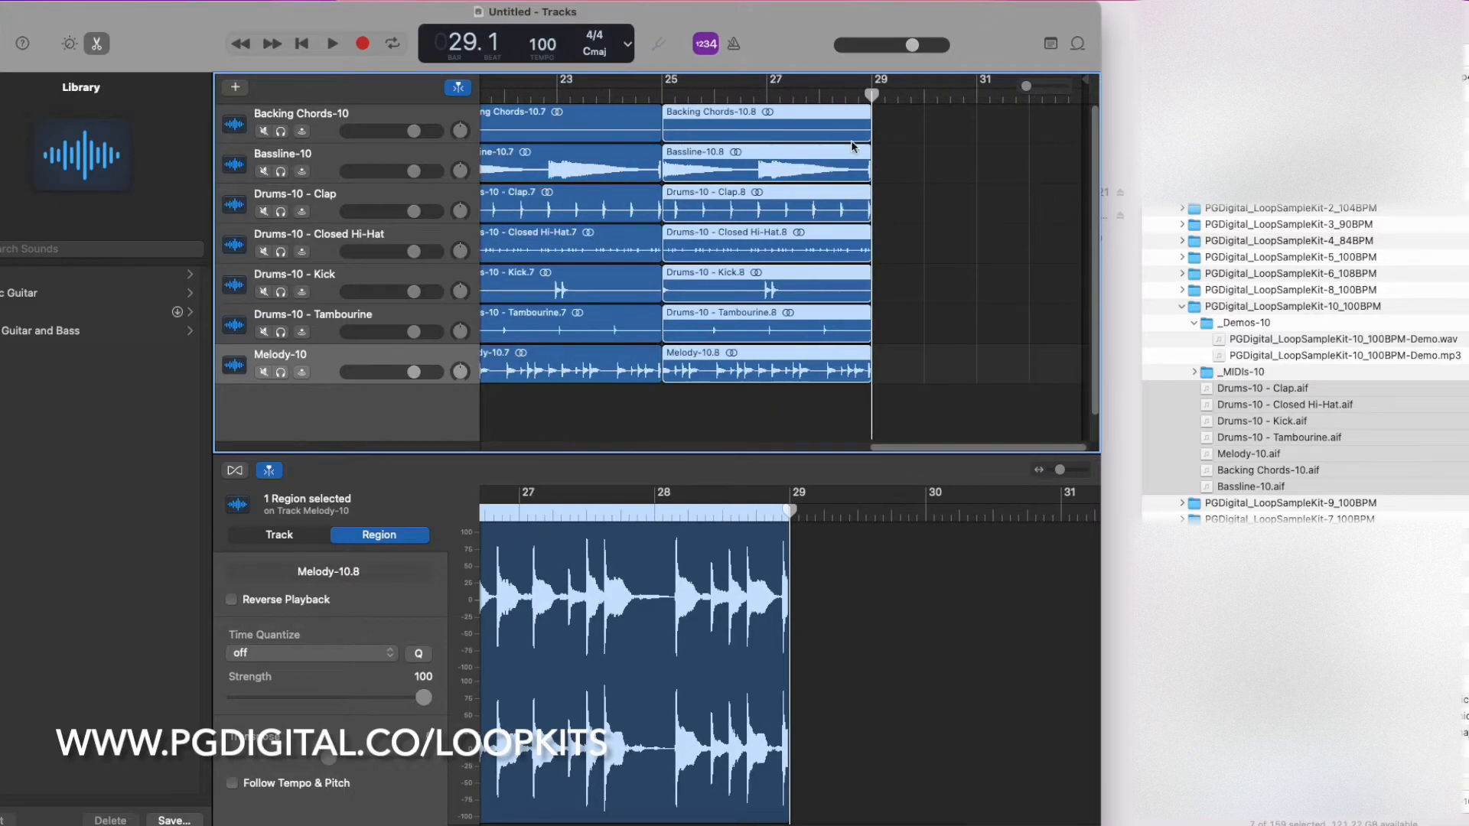
Step: Delete the last pasted set of regions on all tracks, from bar 25 to bar 29
left_click(1045, 194)
left_click_drag(983, 101, 650, 401)
key("Delete")
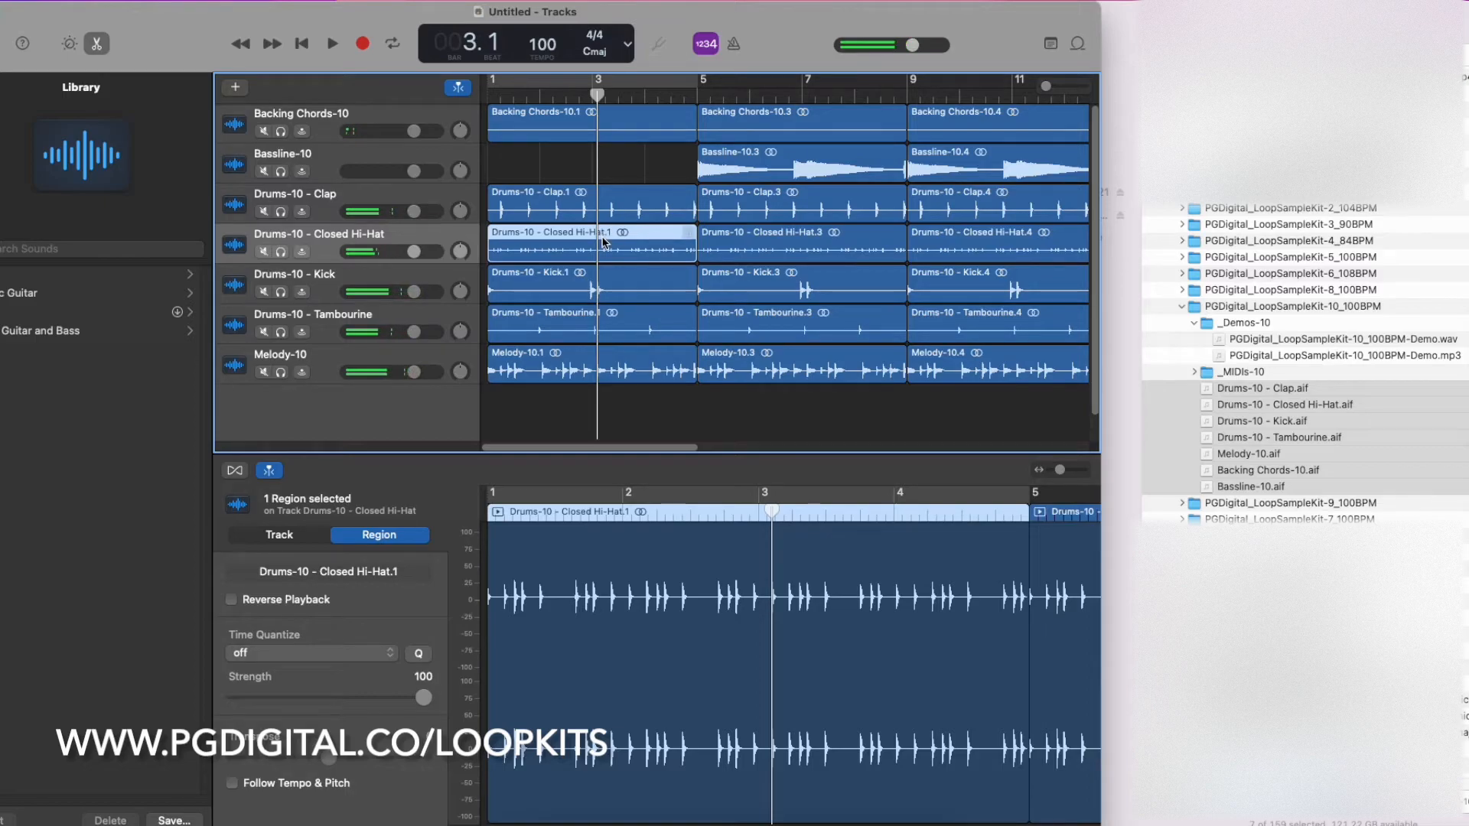
Step: Restore the deleted first Bassline-10 region, and delete the first Drums-10 - Kick and Drums-10 - Closed Hi-Hat regions in bars 1 to 4
key("super+z")
left_click(586, 355)
left_click(583, 325)
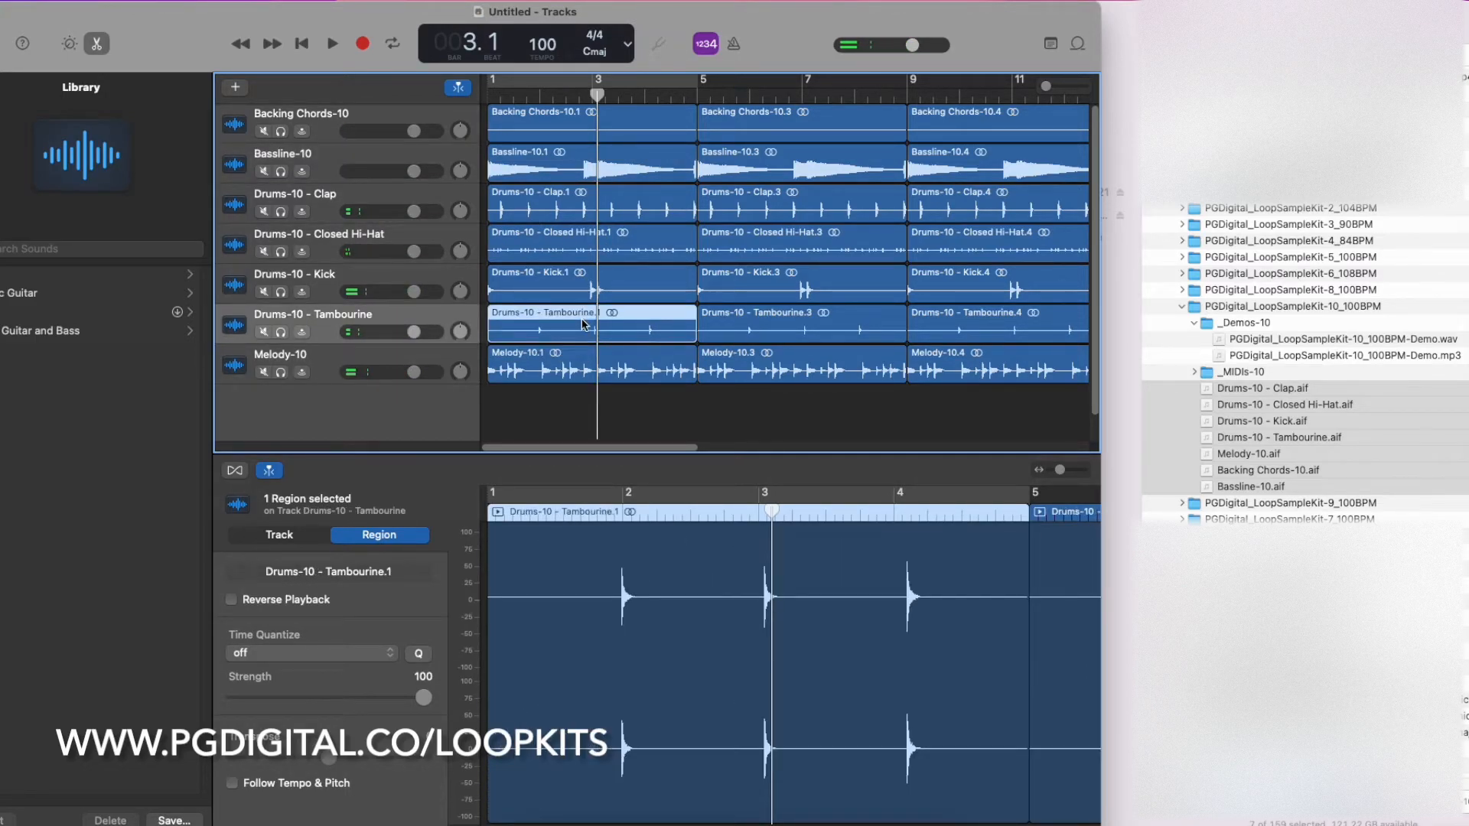
left_click(585, 273)
key("Delete")
left_click(598, 237)
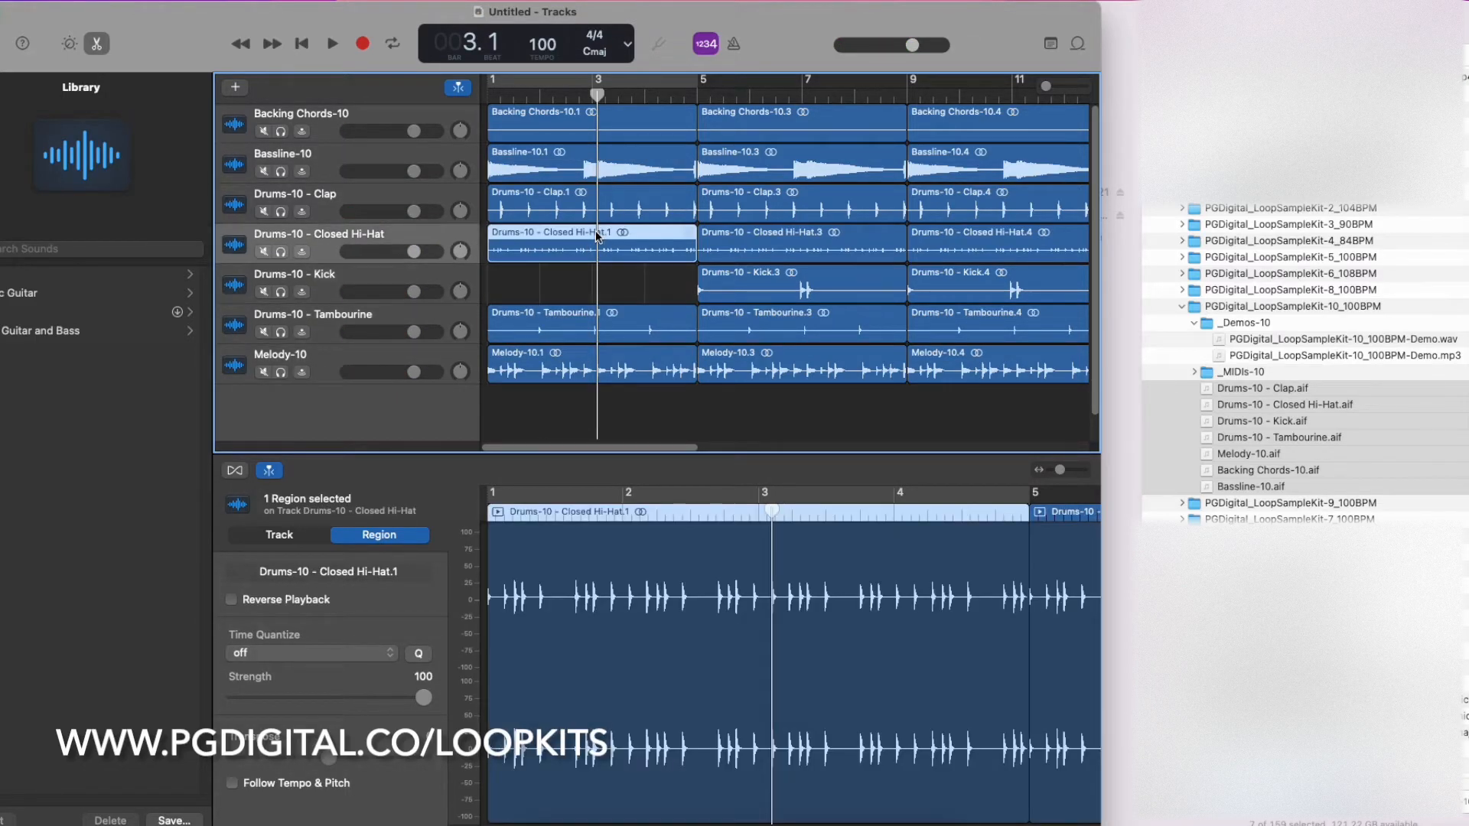
key("Delete")
Step: Play the arrangement briefly from the beginning
left_click(575, 204)
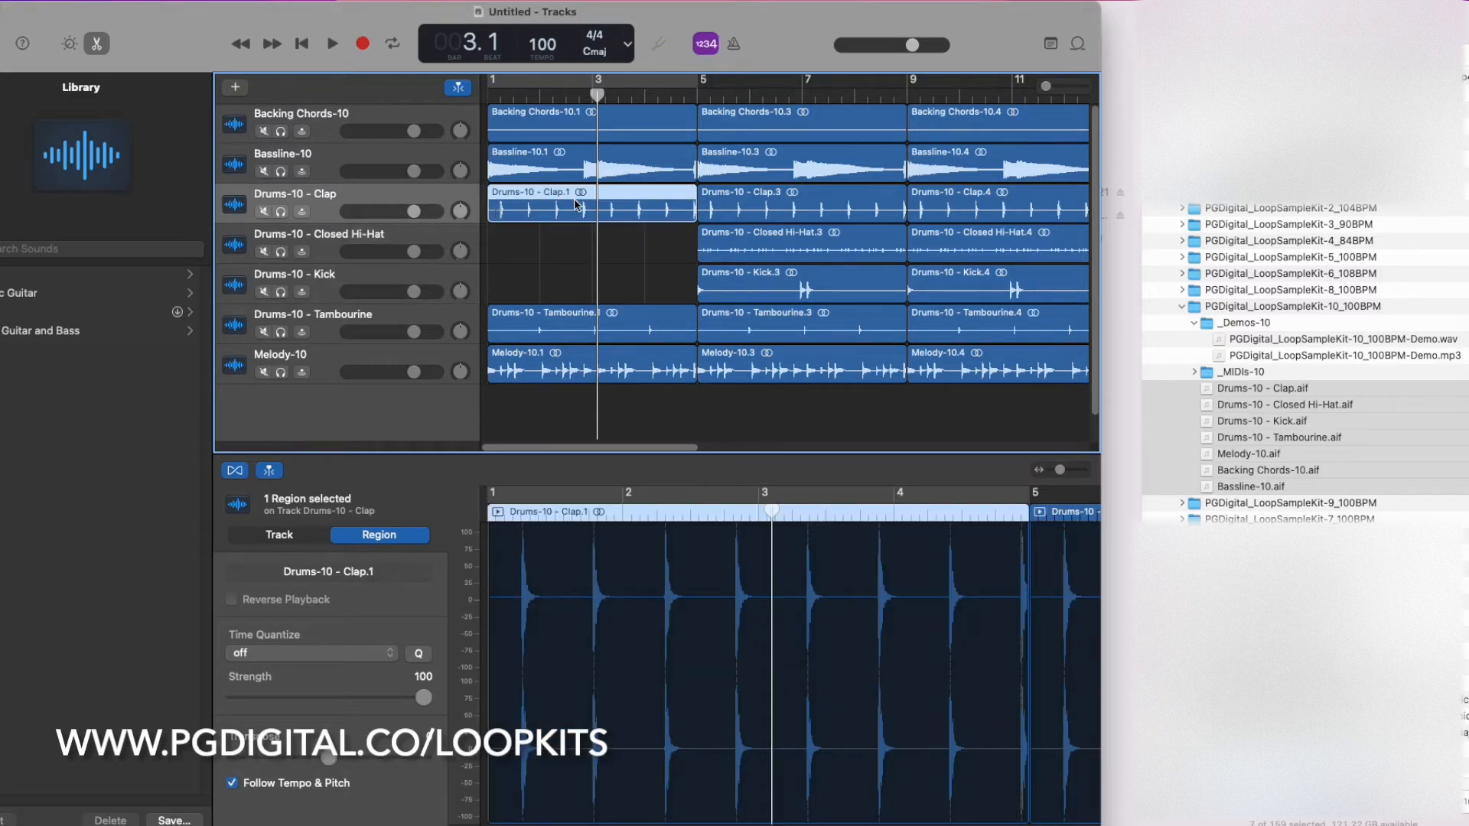
left_click(572, 318)
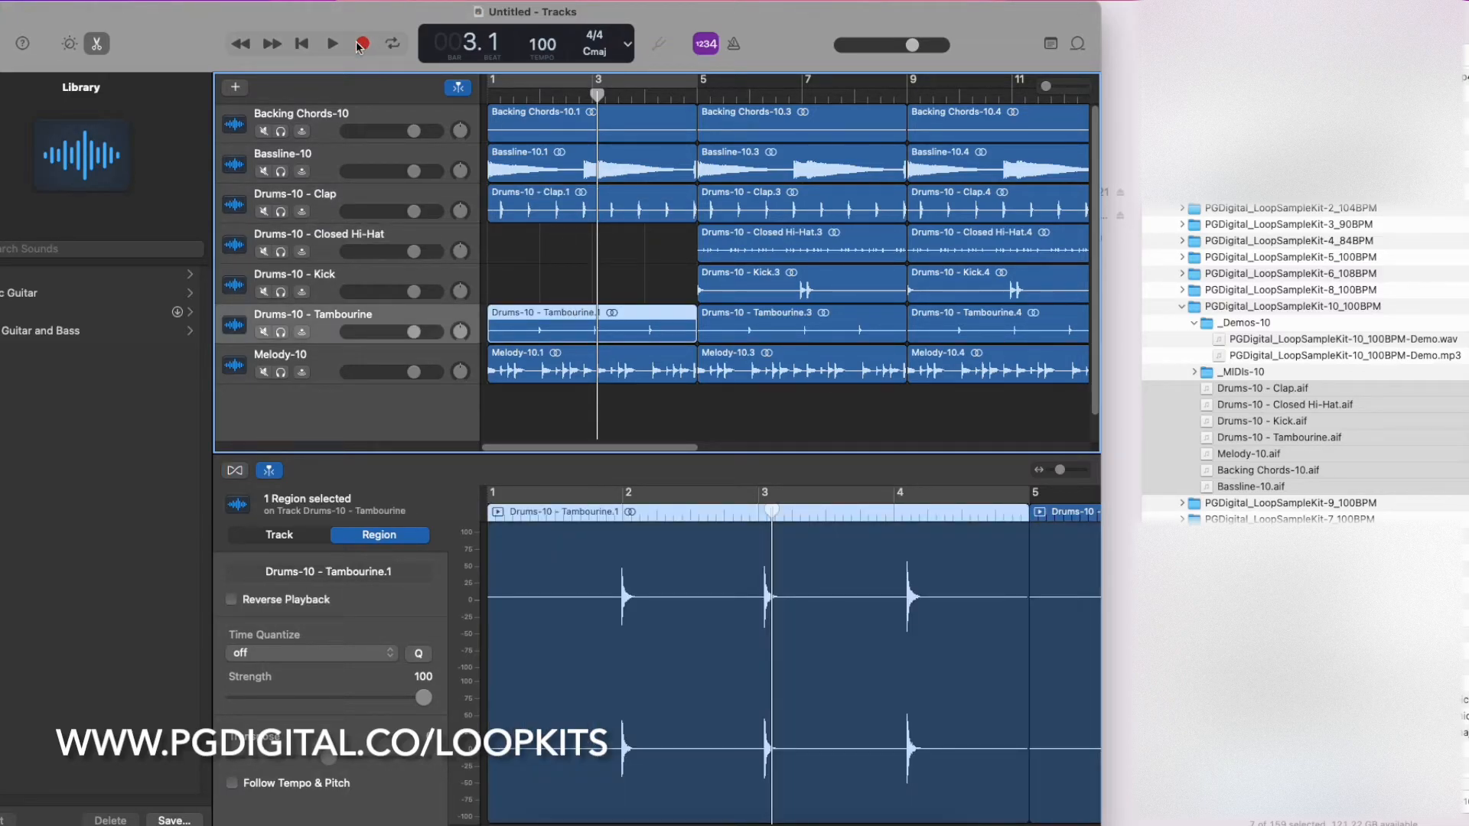
left_click(307, 45)
key("space")
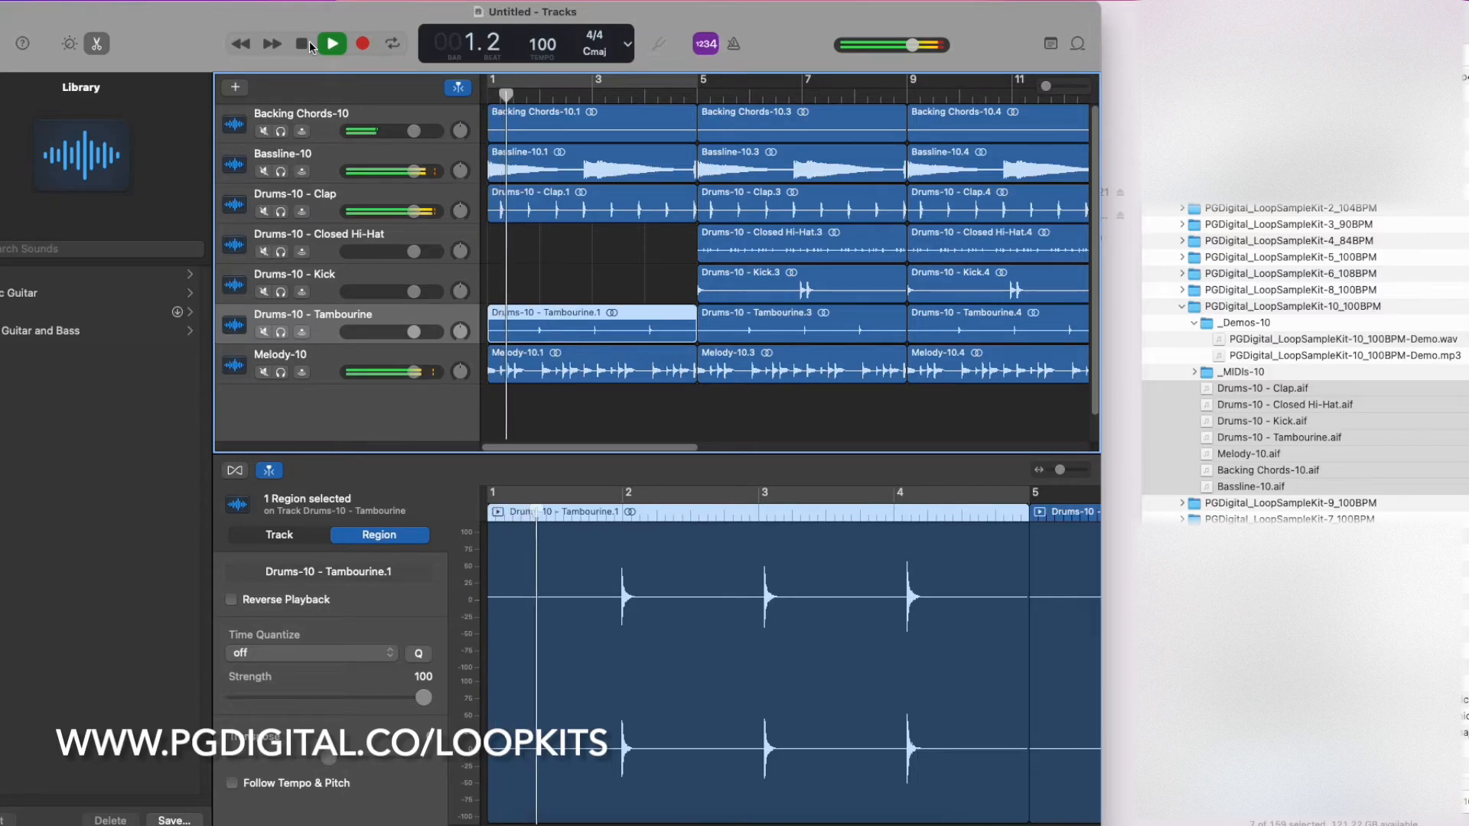
key("space")
Step: Delete the first Drums-10 - Clap region and play the intro through into bar 5
left_click(583, 205)
key("BackSpace")
key("space")
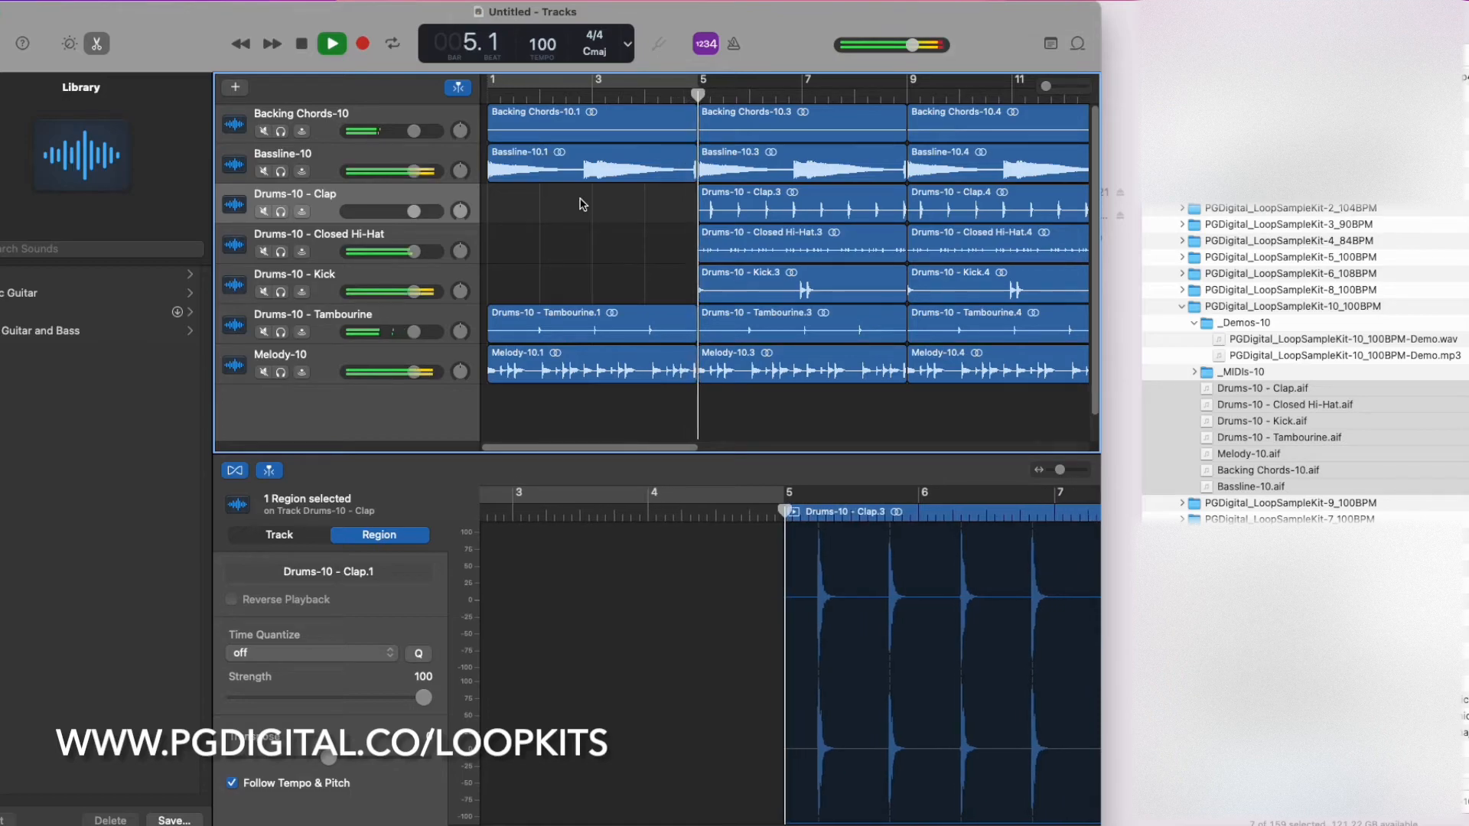
key("space")
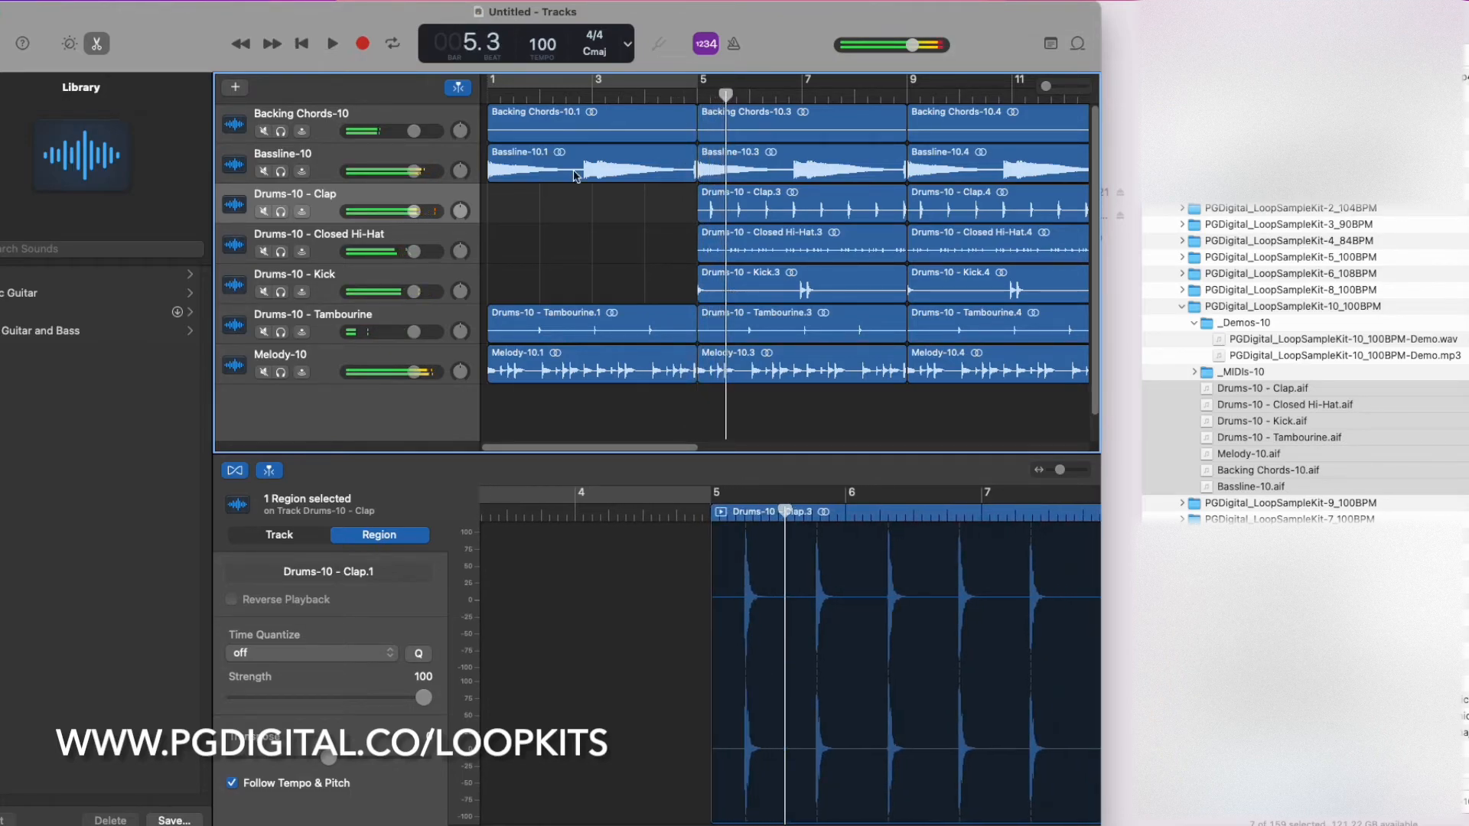
left_click(302, 44)
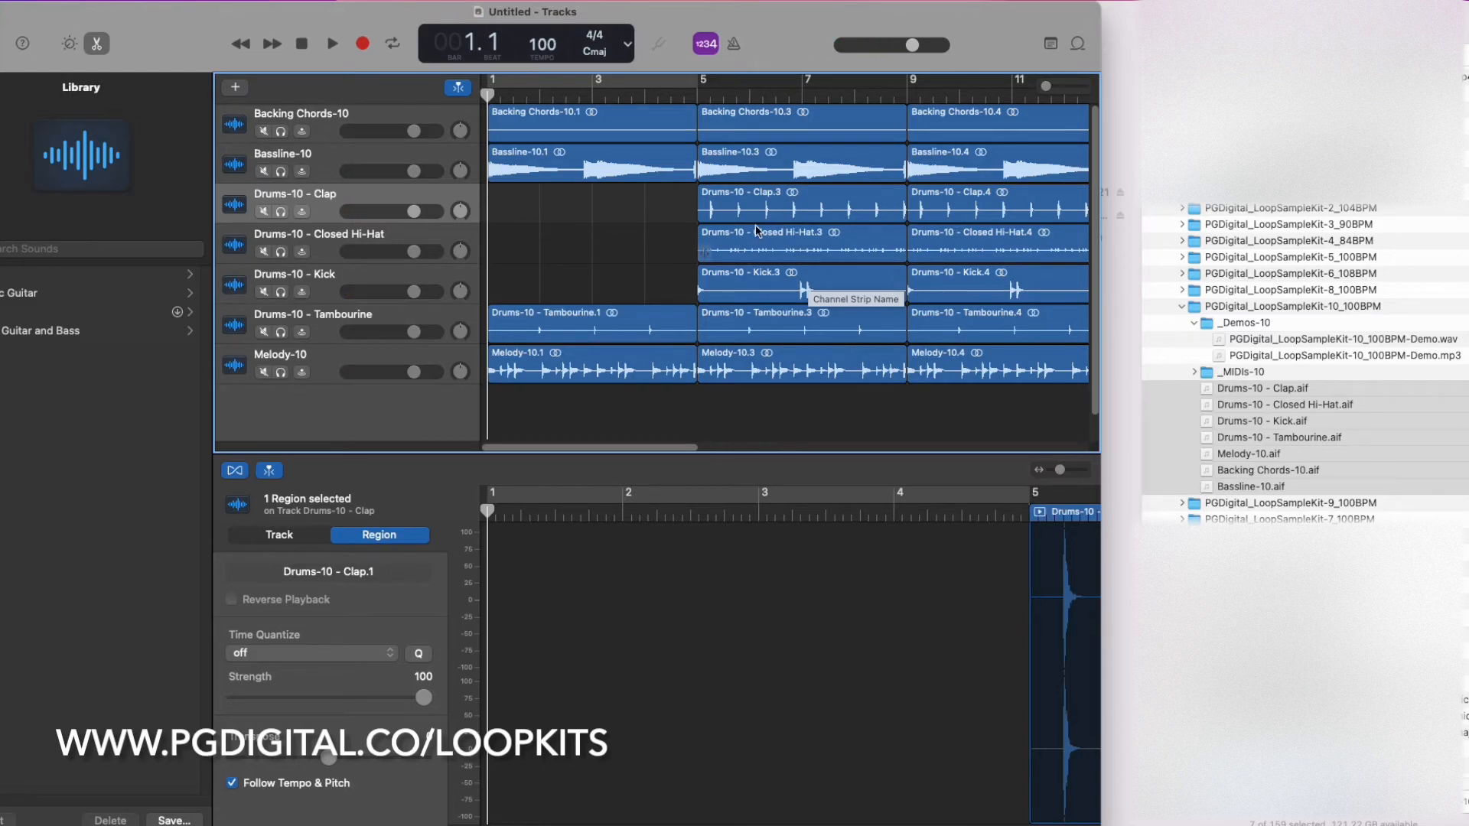
Step: Split the four remaining intro regions at bar 3 and delete the parts after the split
left_click_drag(612, 304, 614, 129)
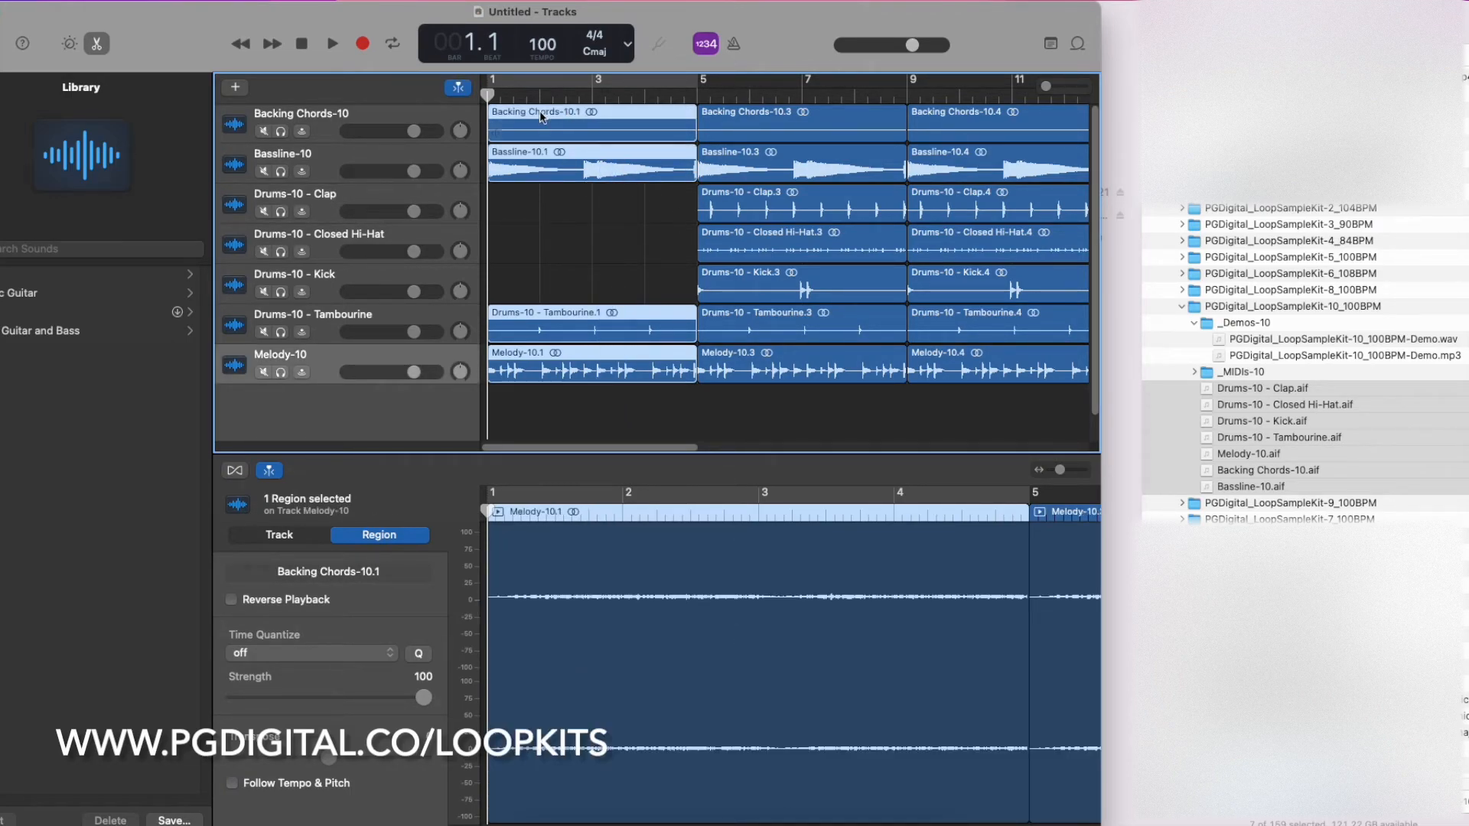
left_click_drag(636, 91, 590, 94)
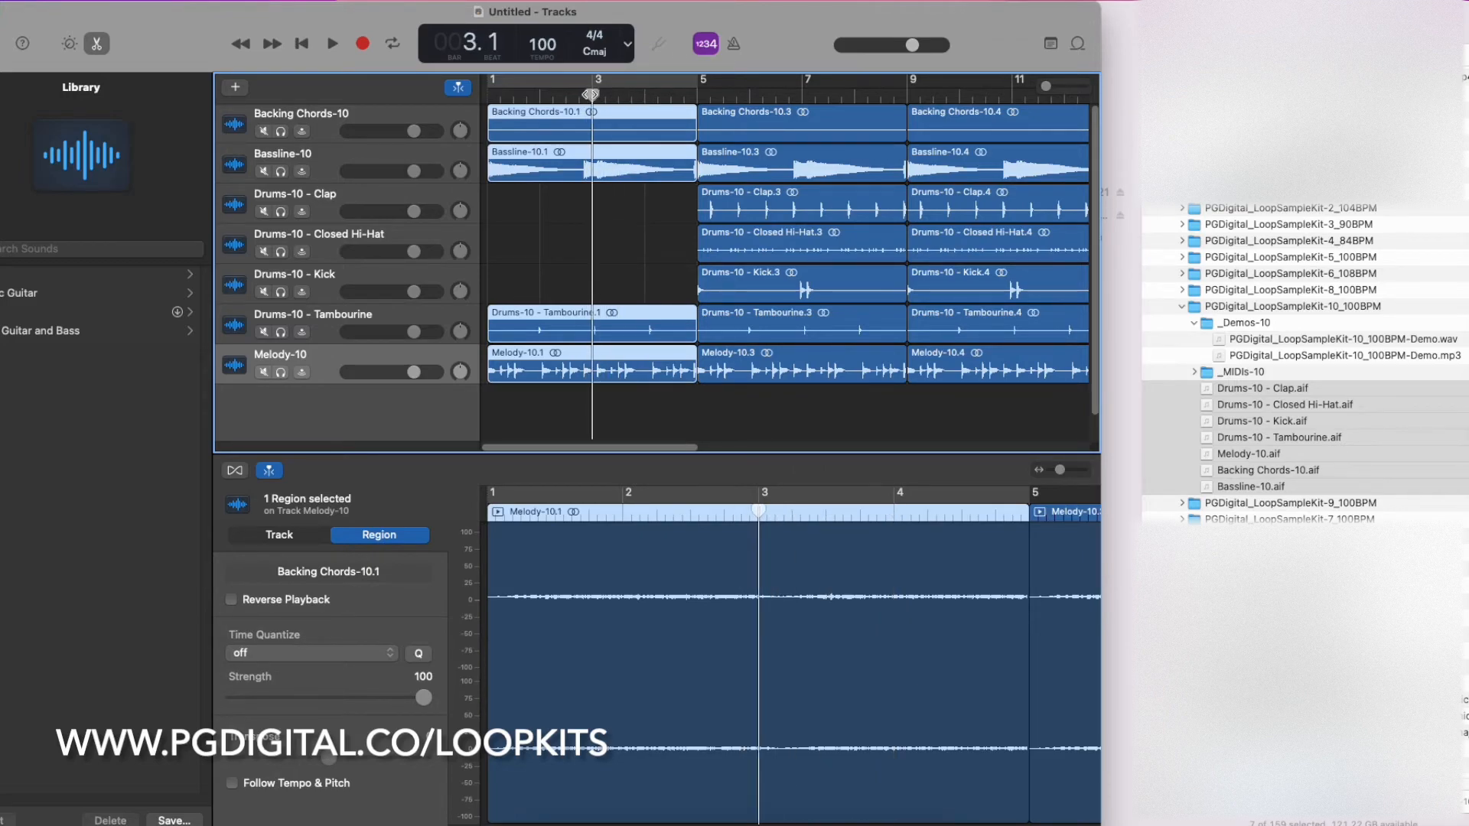
key("cmd+t")
left_click_drag(636, 404, 627, 114)
key("Delete")
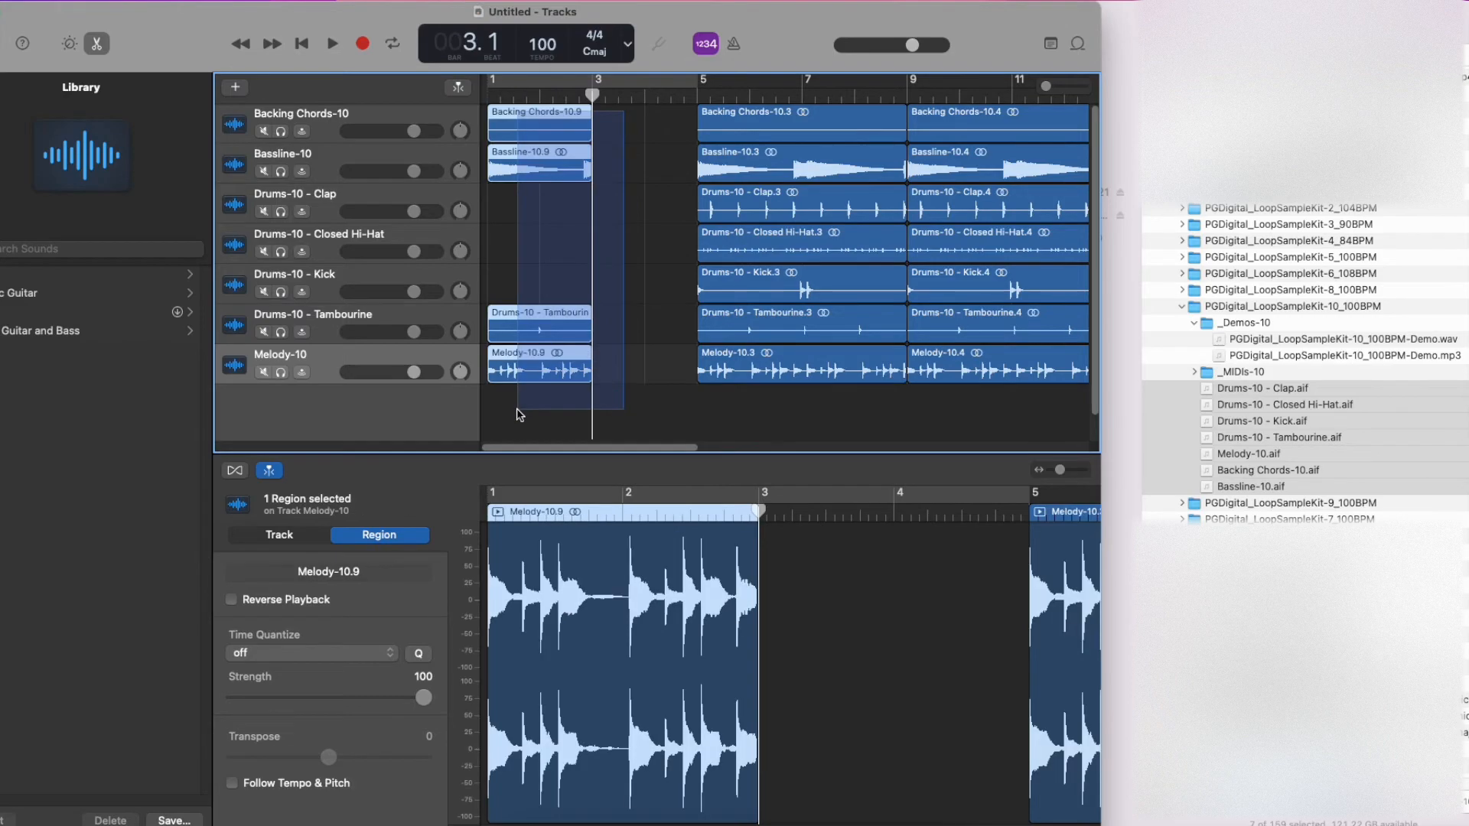
Step: Join the two sets of regions on all seven tracks from bar 5 to bar 13
left_click(620, 350)
left_click_drag(653, 389, 1001, 126)
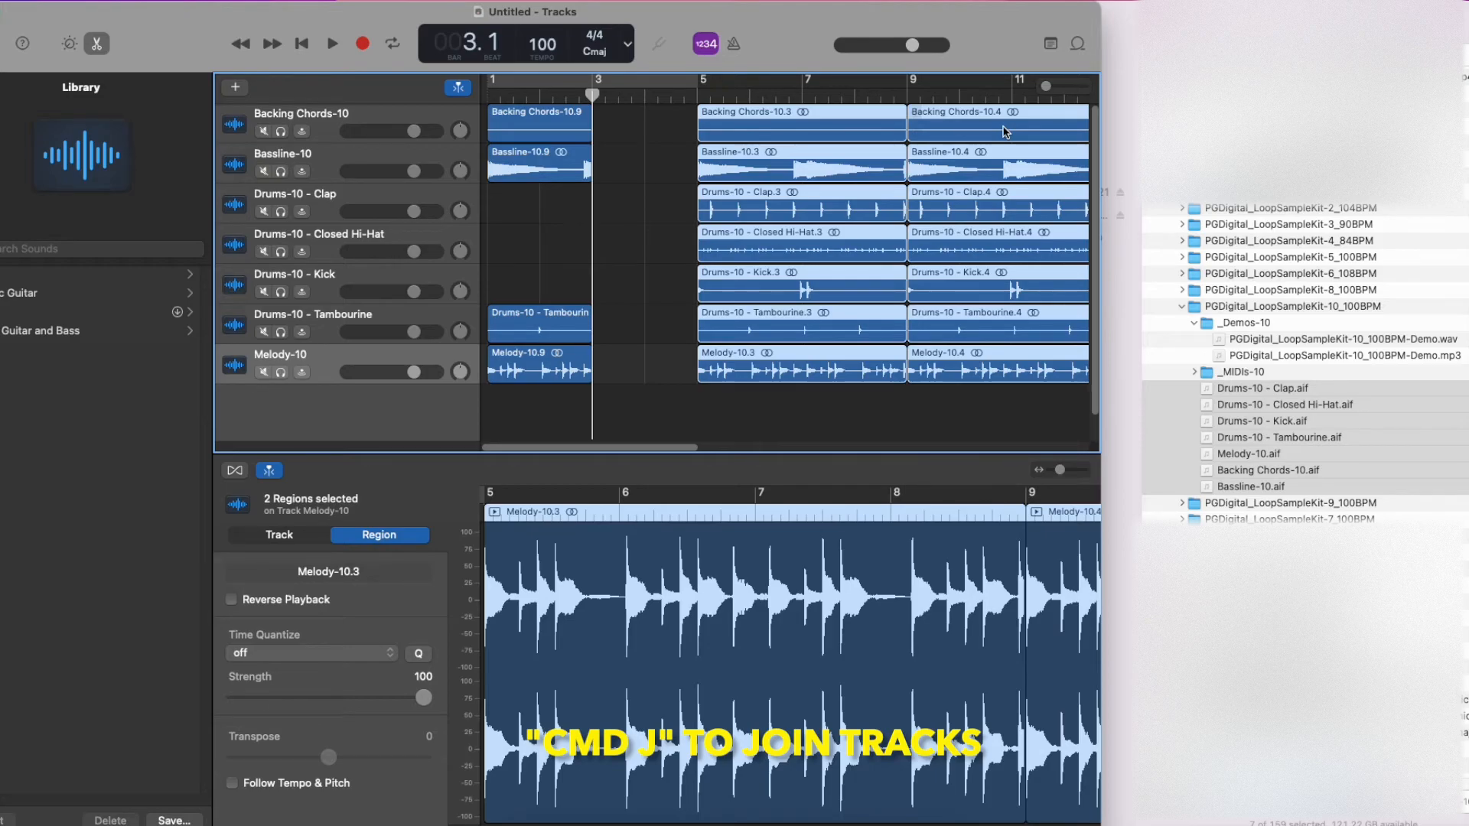
key("super+j")
key("Return")
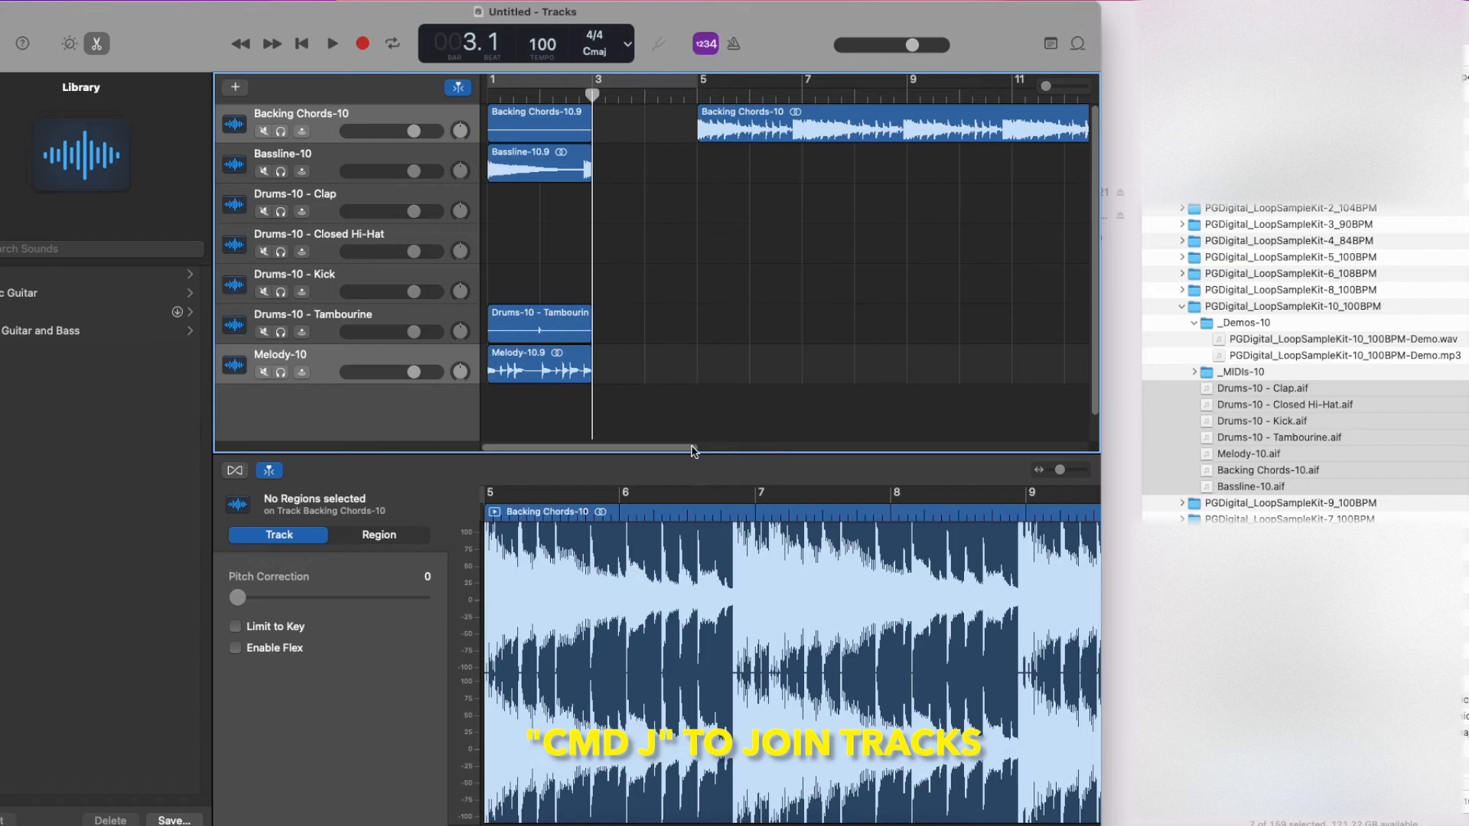
mouse_move(589, 445)
left_mouse_down()
mouse_move(754, 452)
mouse_move(619, 448)
left_mouse_up()
Step: Undo the join of the regions and the split and deletion in the intro
key("super+z")
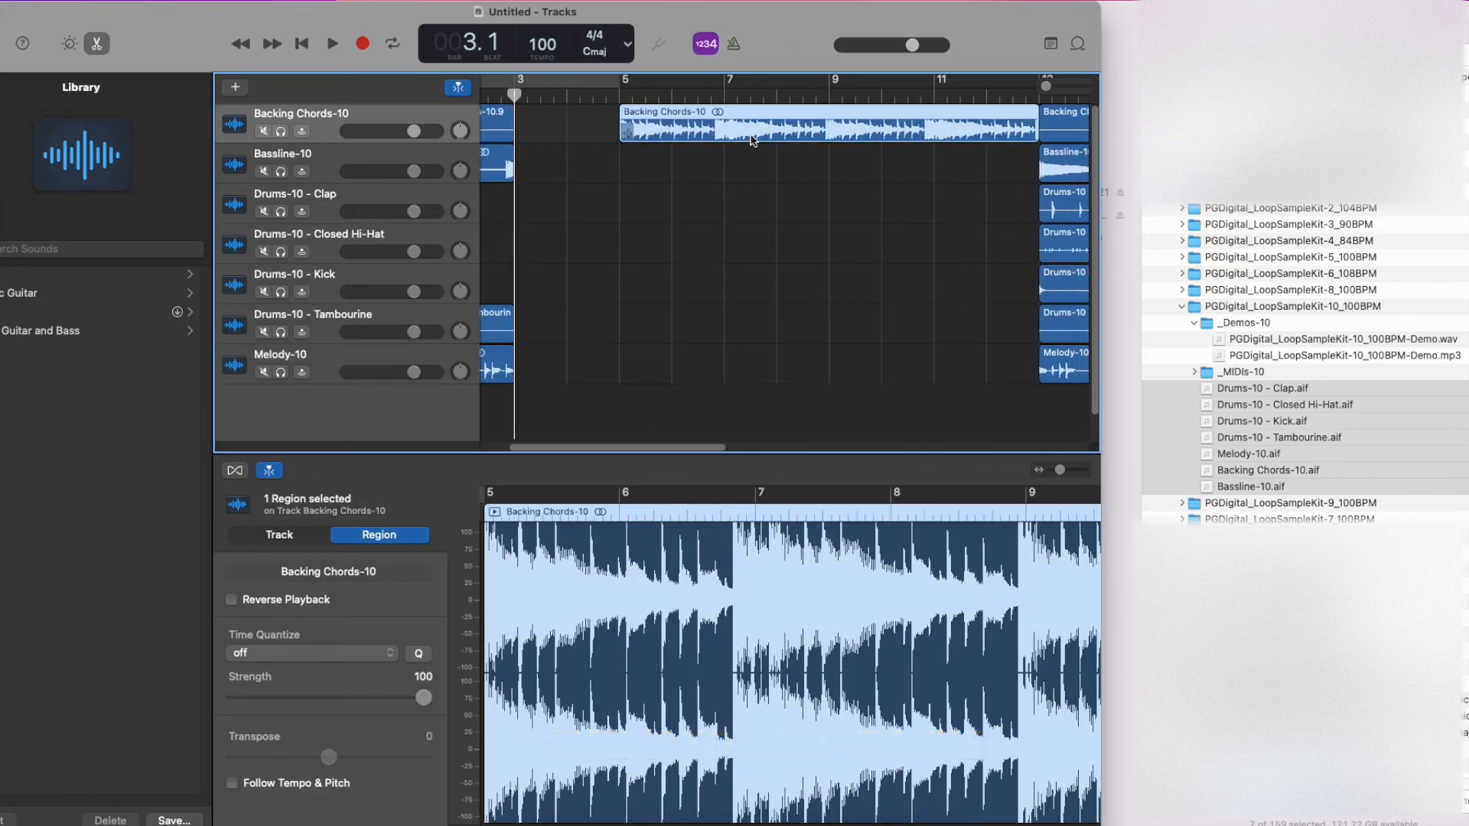
key("super+z")
left_click_drag(618, 451, 589, 452)
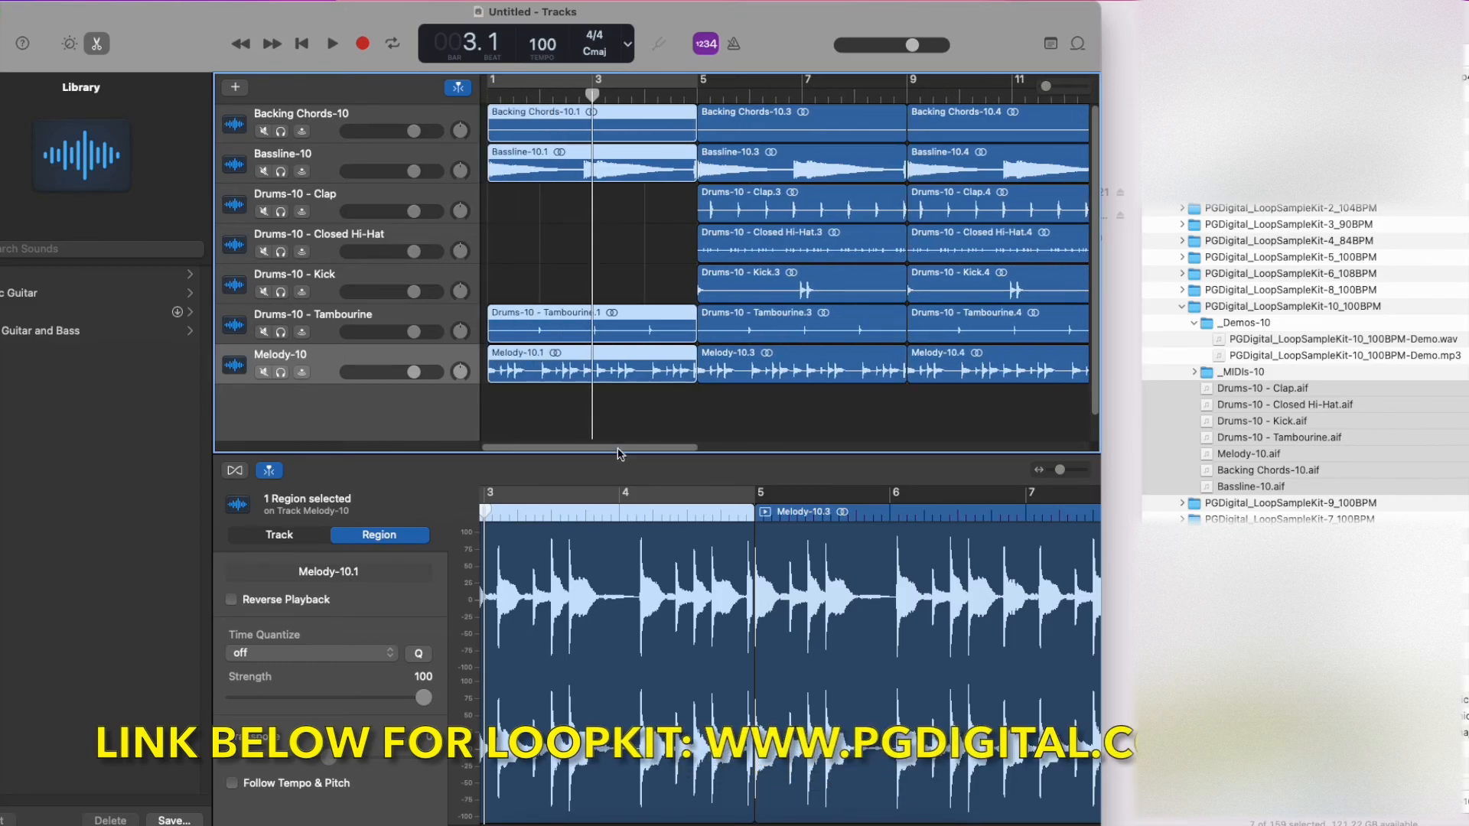
Step: Zoom the timeline out to show the whole arrangement and switch to the Finder window with the loop kit files
left_click_drag(1047, 87, 1030, 87)
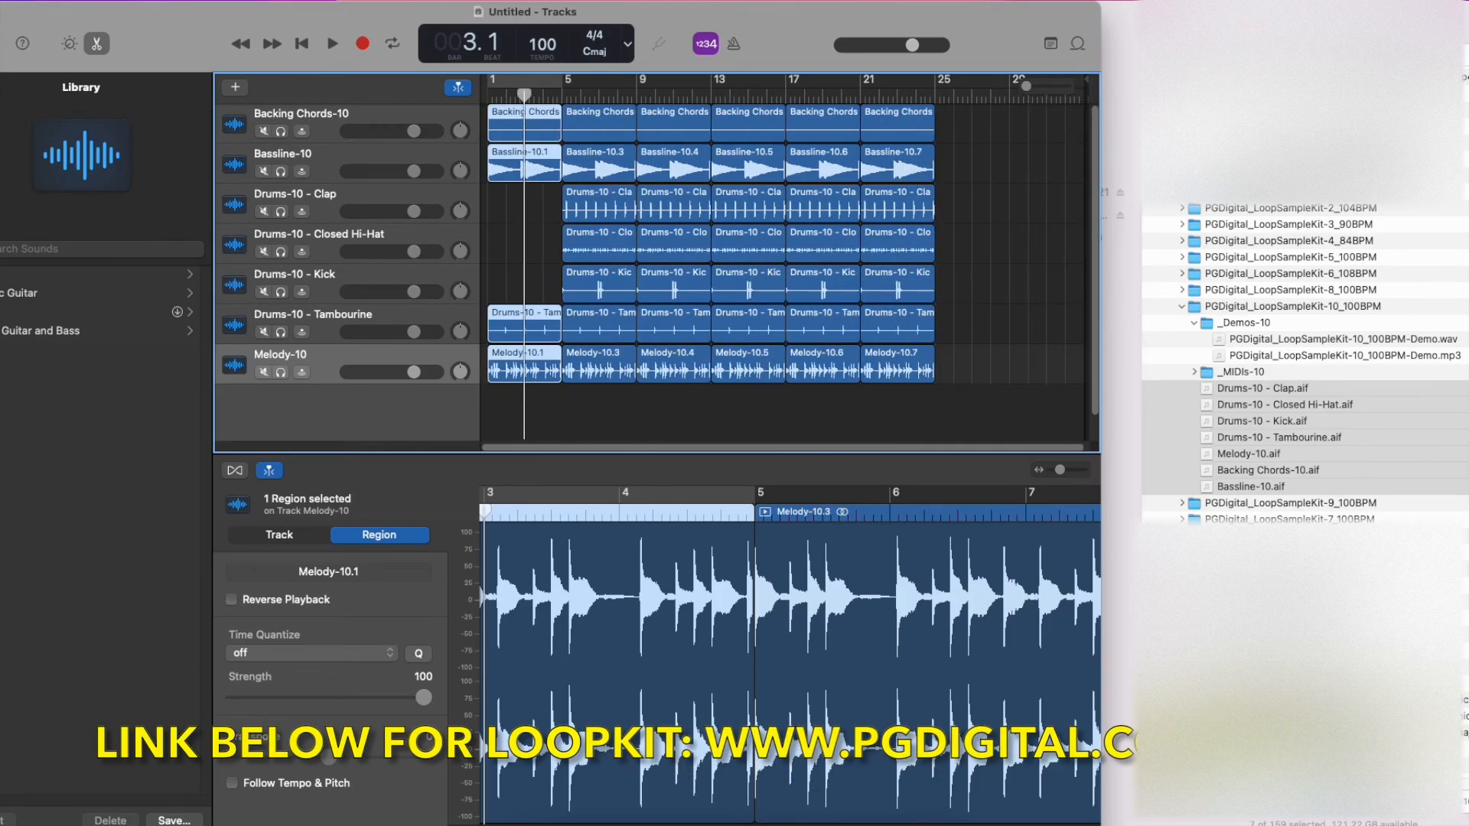
left_click(1127, 9)
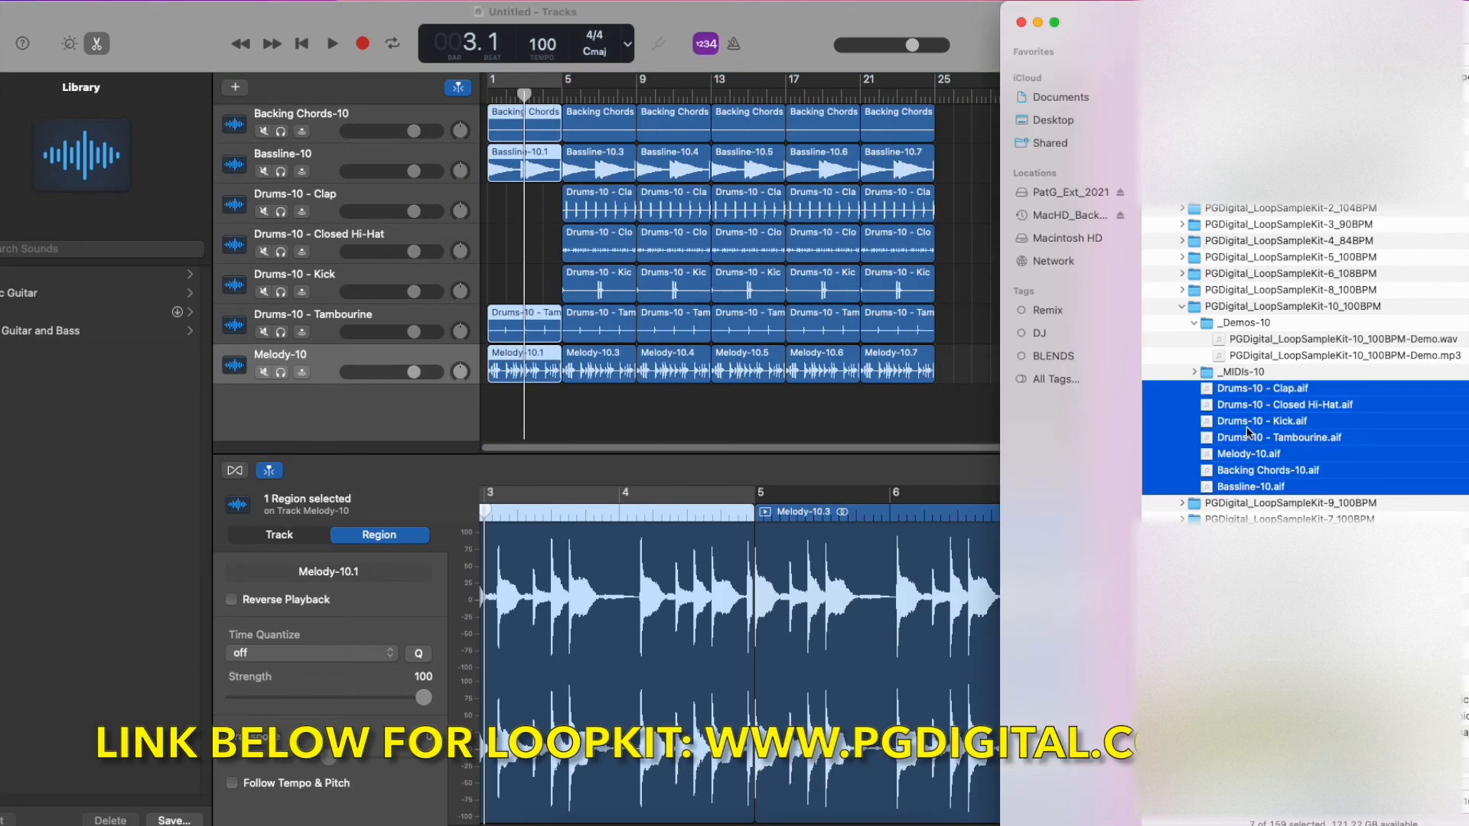